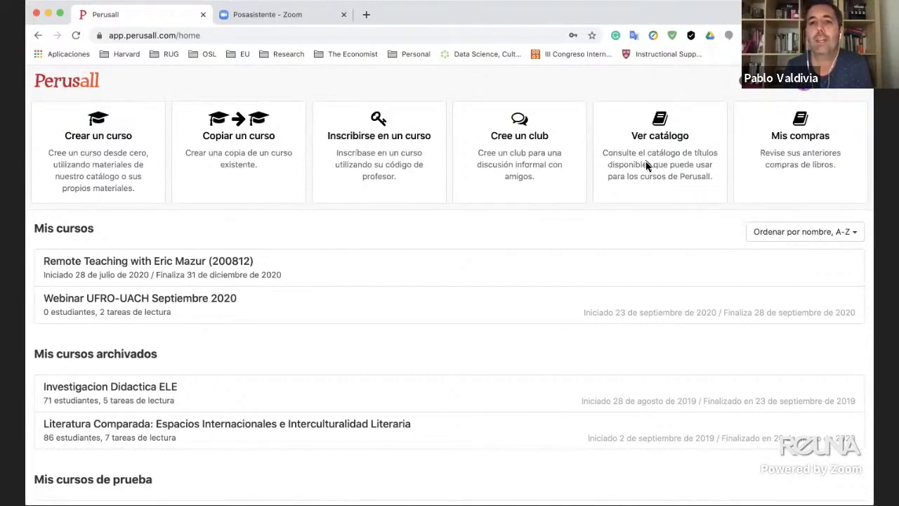
Open the Webinar UFRO-UACH Septiembre 2020 course and copy its enrolment code from the getting-started page
{"action": "left_click", "coordinate": [142, 307]}
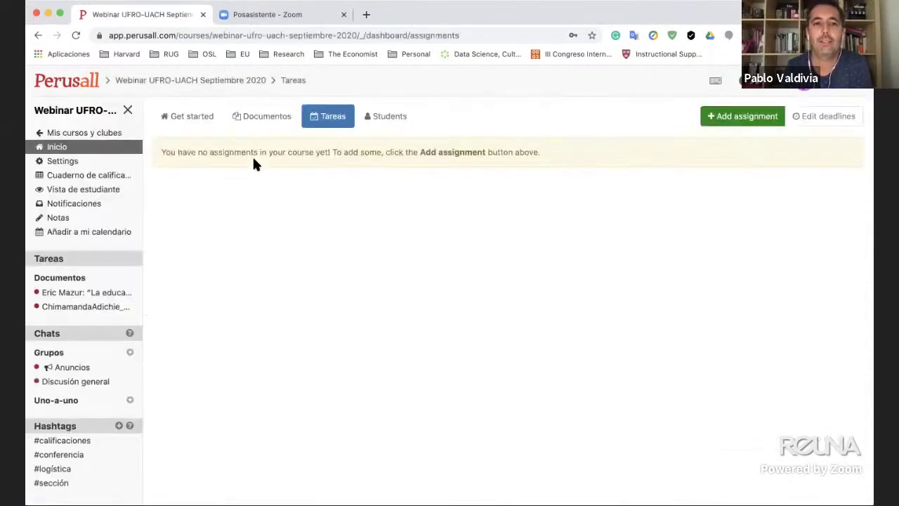
{"action": "left_click", "coordinate": [196, 127]}
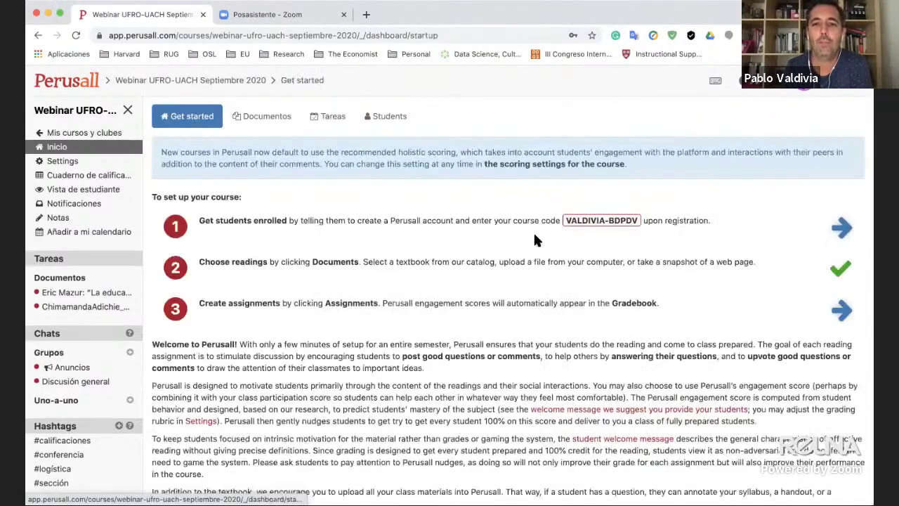
{"action": "left_click", "coordinate": [625, 223]}
{"action": "left_click", "coordinate": [625, 223]}
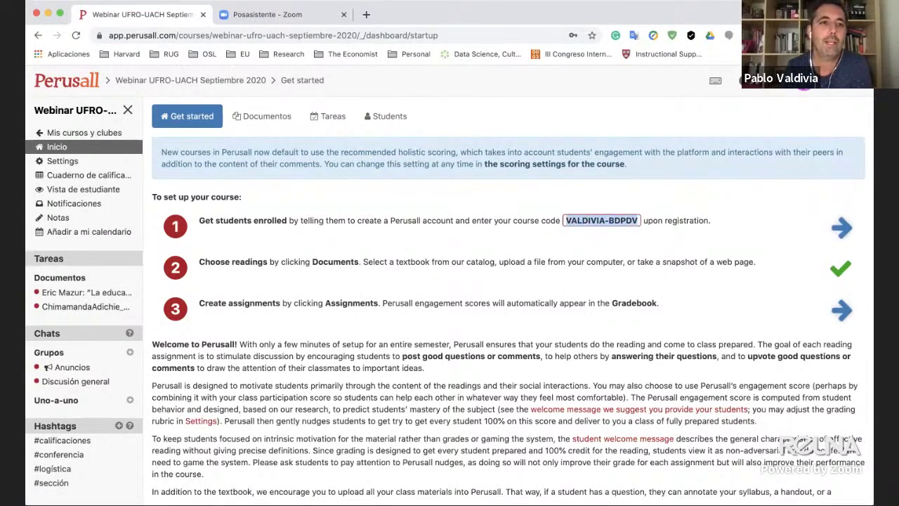
{"action": "left_click", "coordinate": [149, 0]}
{"action": "left_click", "coordinate": [159, 49]}
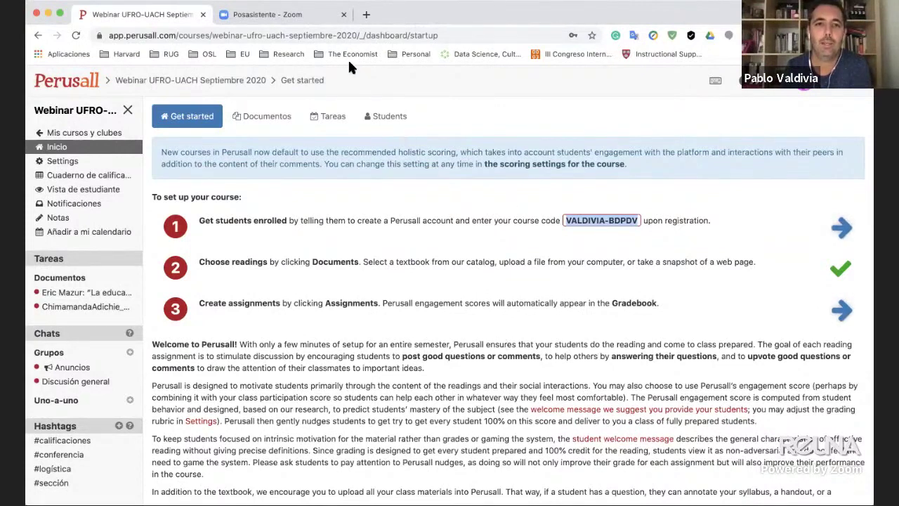
Open perusall.com in a new browser tab, copy its address and return to the course's getting-started page
{"action": "left_click", "coordinate": [366, 14]}
{"action": "left_click", "coordinate": [374, 34]}
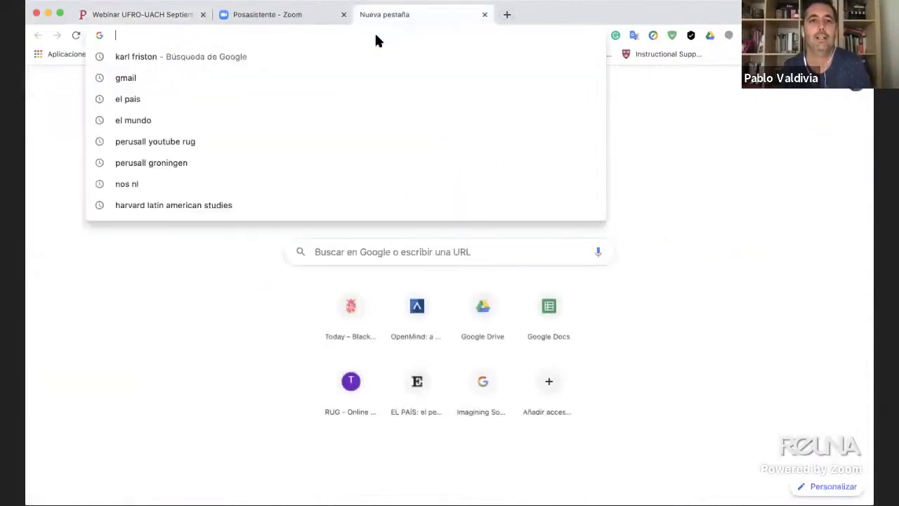
{"action": "type", "text": "perusa"}
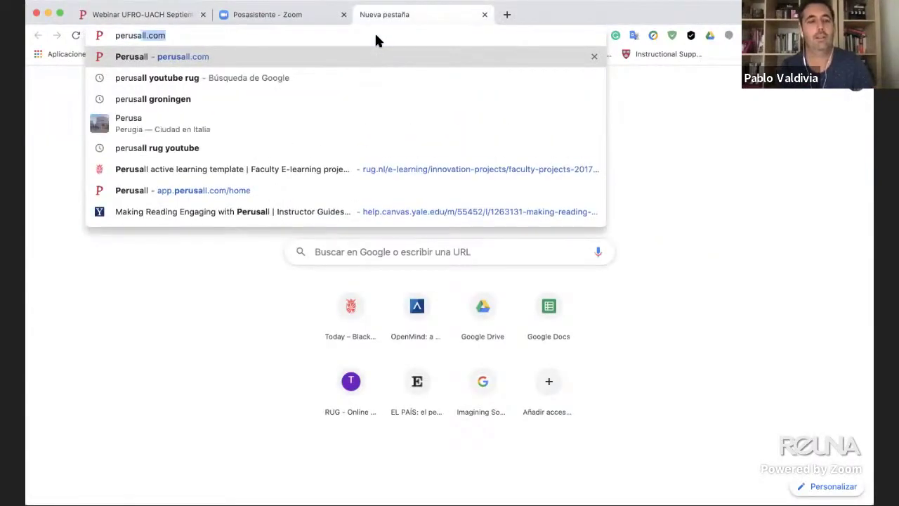
{"action": "key", "text": "Return"}
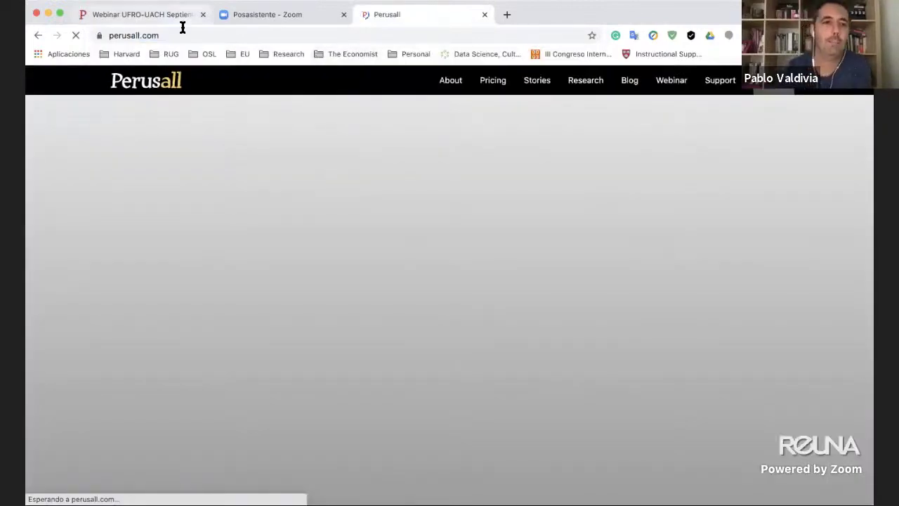
{"action": "left_click", "coordinate": [178, 34]}
{"action": "right_click", "coordinate": [134, 35]}
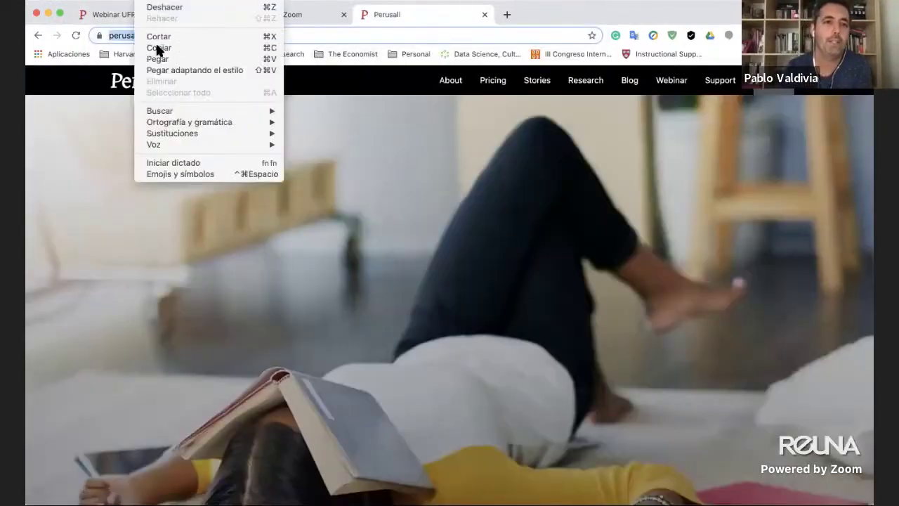
{"action": "left_click", "coordinate": [156, 45]}
{"action": "left_click", "coordinate": [141, 16]}
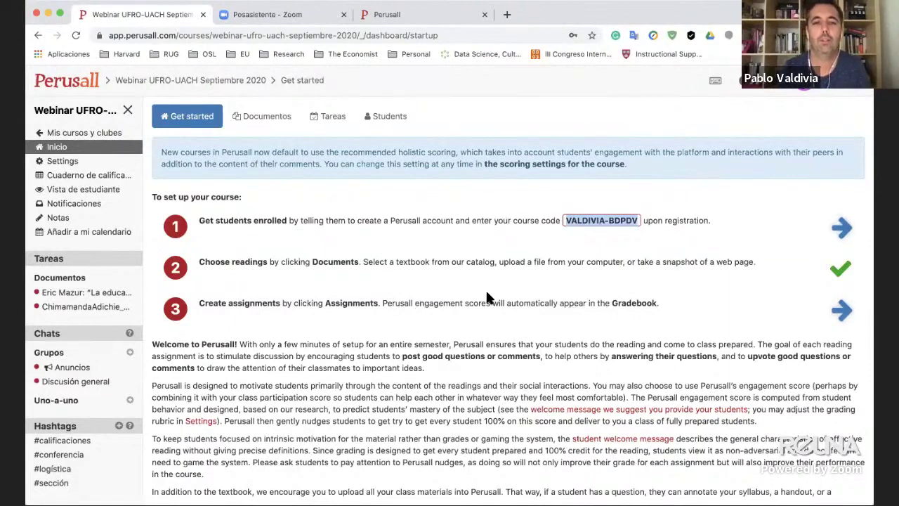
{"action": "left_click", "coordinate": [601, 222]}
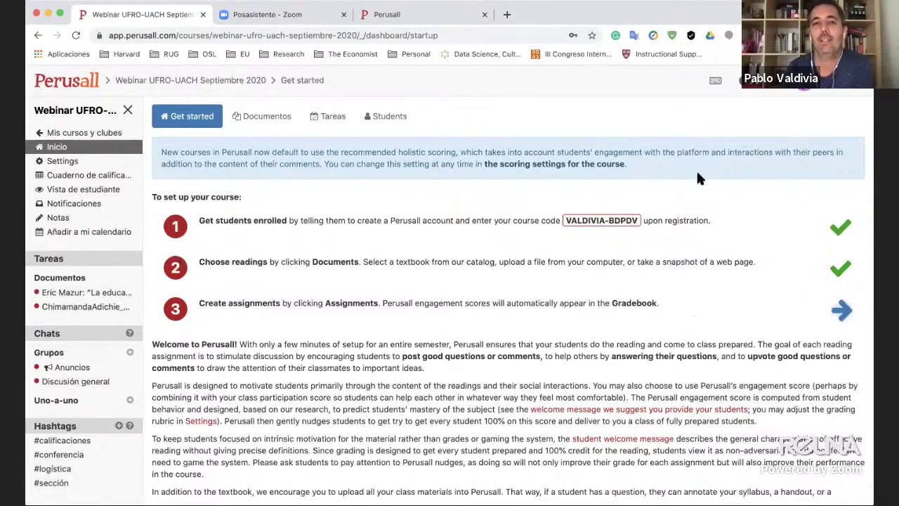
View the Perusall public site and the form for enrolling in a course with a course code, leaving the form empty
{"action": "left_click", "coordinate": [442, 21]}
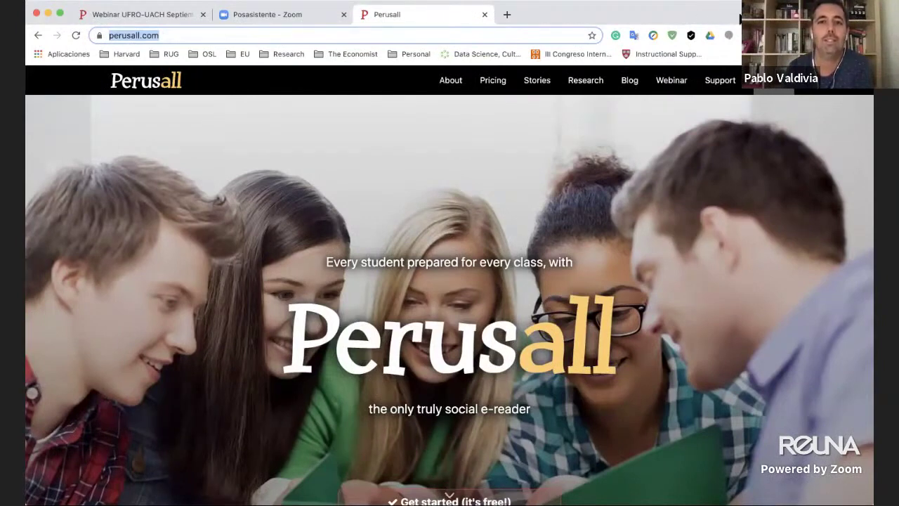
{"action": "left_click", "coordinate": [120, 8]}
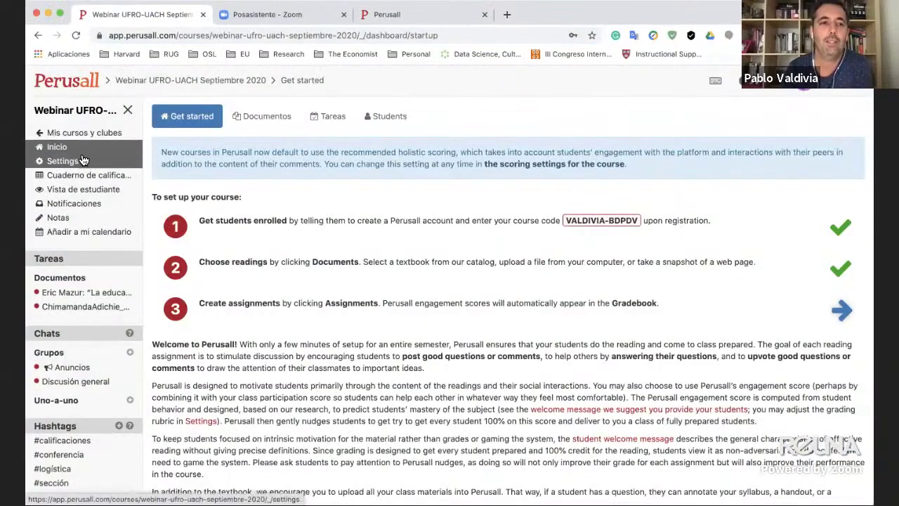
{"action": "left_click", "coordinate": [63, 133]}
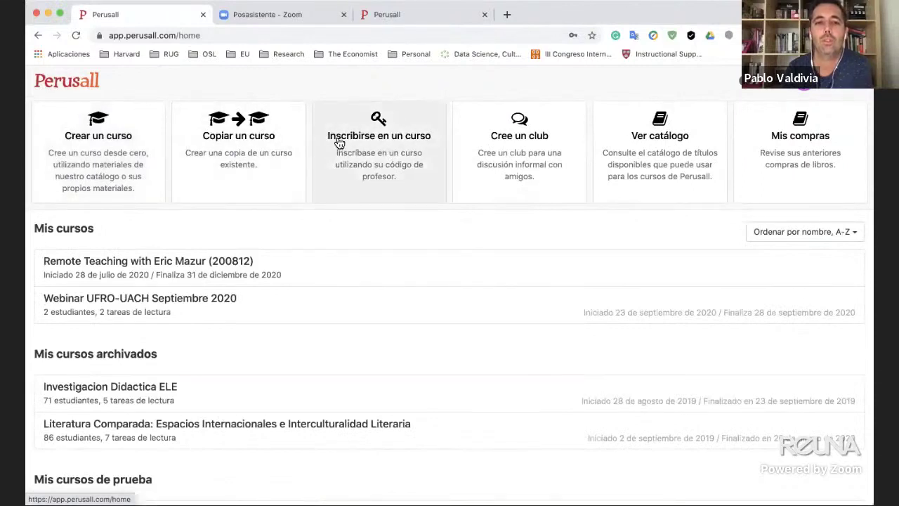
{"action": "left_click", "coordinate": [377, 144]}
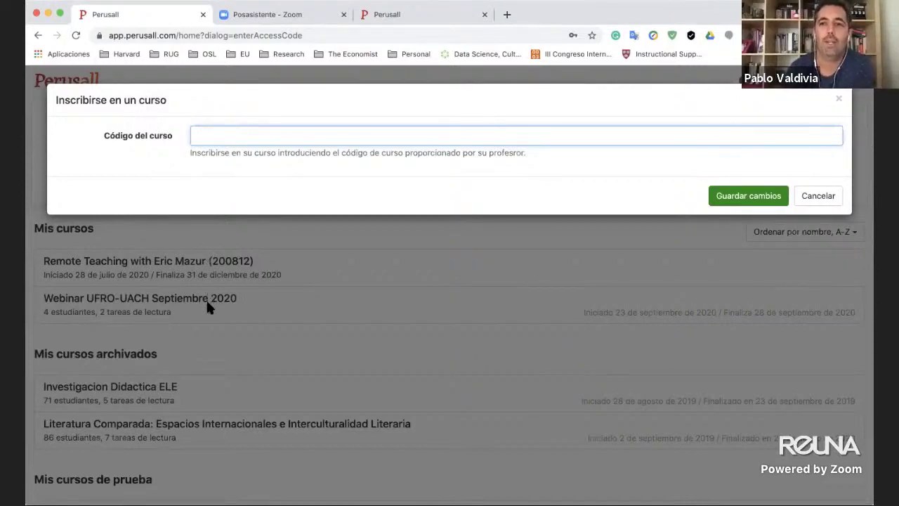
{"action": "left_click", "coordinate": [840, 102]}
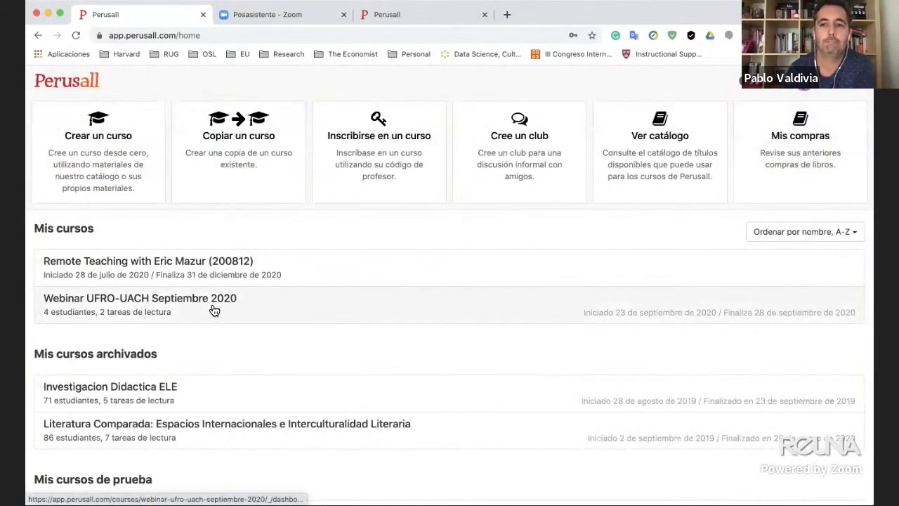
Reopen the Webinar UFRO-UACH Septiembre 2020 course and examine its list of enrolled students
{"action": "left_click", "coordinate": [214, 307]}
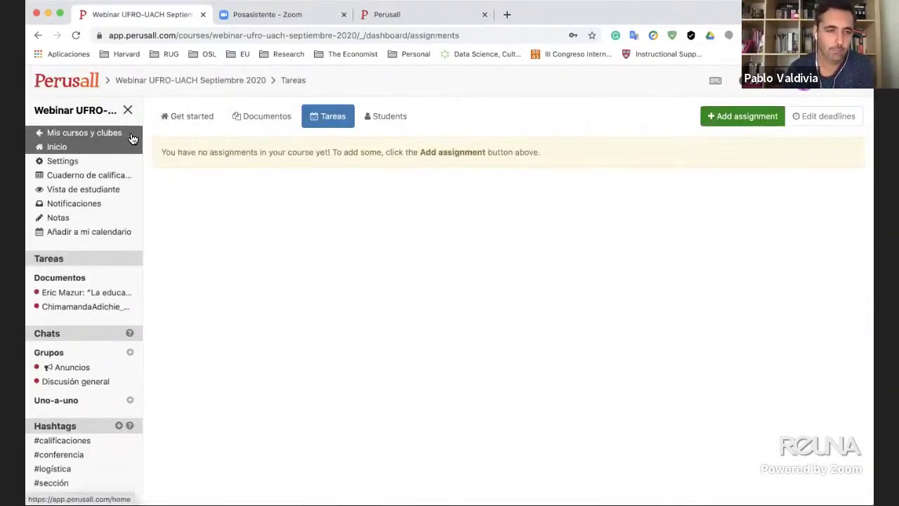
{"action": "left_click", "coordinate": [393, 120]}
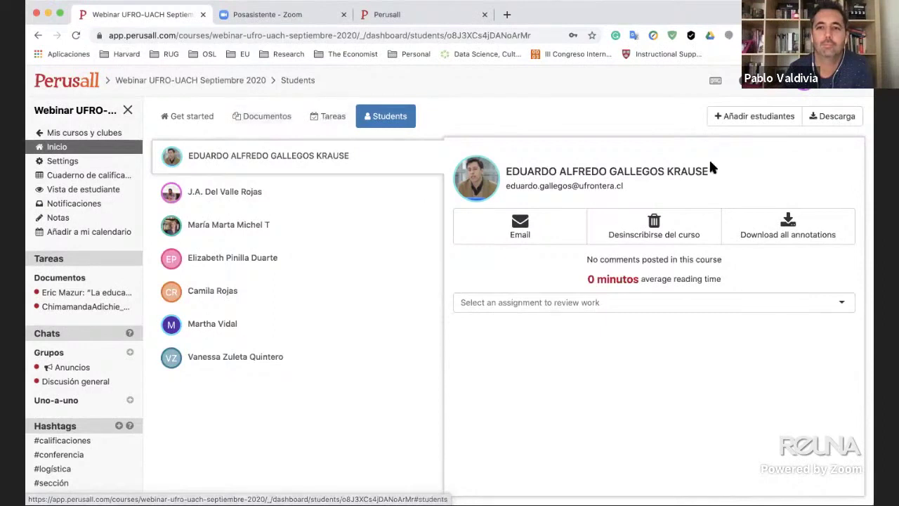
{"action": "left_click", "coordinate": [271, 121]}
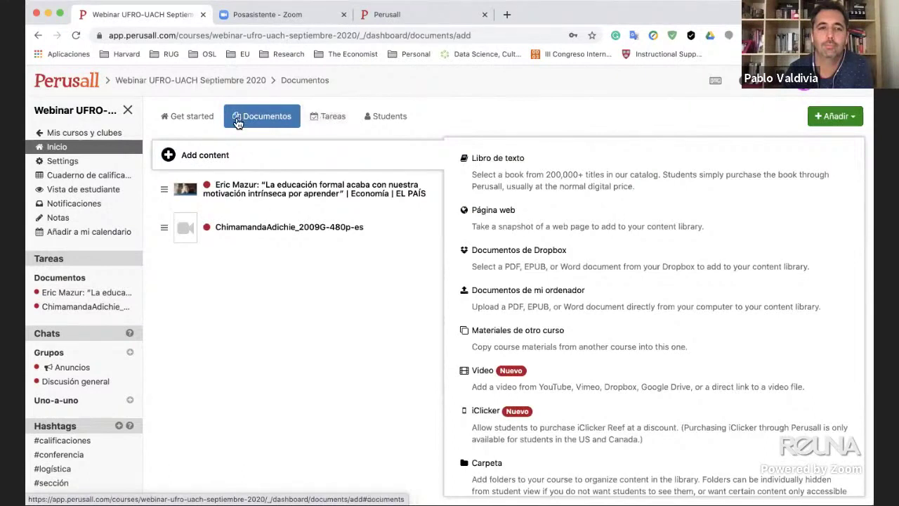
{"action": "left_click", "coordinate": [389, 121]}
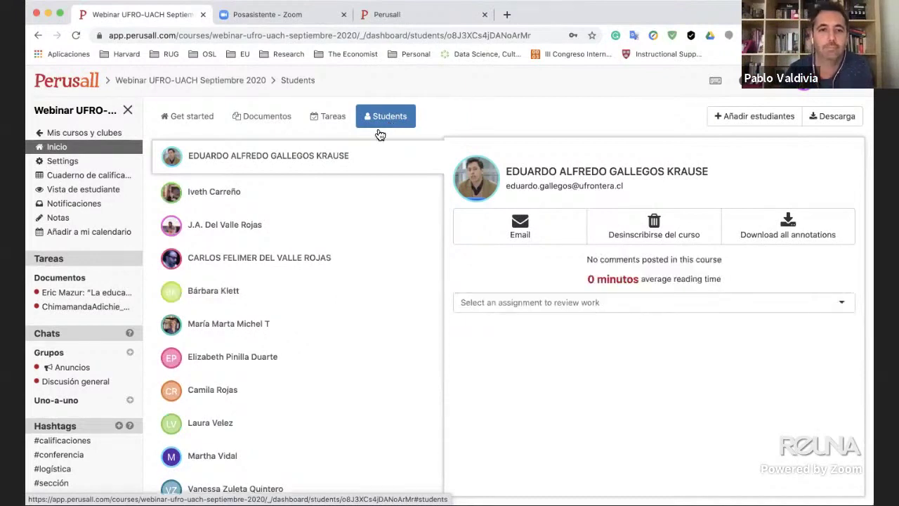
{"action": "scroll", "coordinate": [246, 408], "scroll_direction": "down", "scroll_amount": 1}
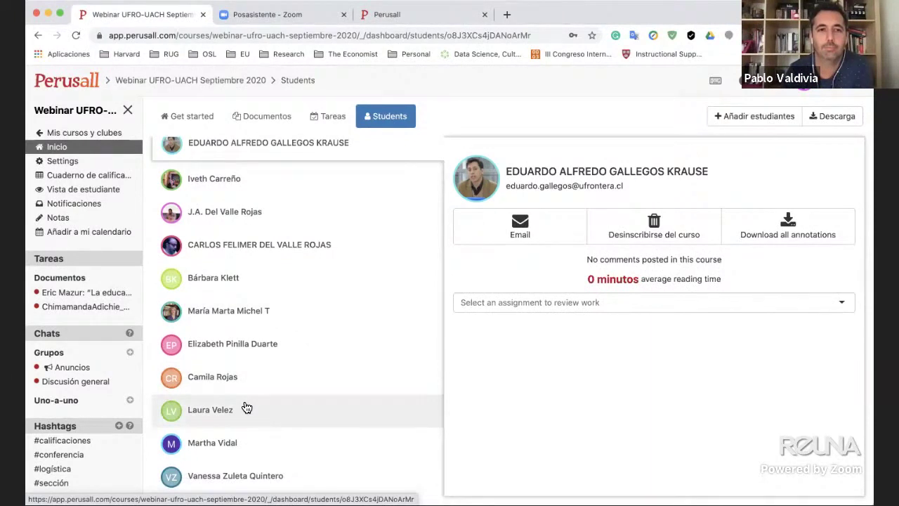
{"action": "scroll", "coordinate": [246, 408], "scroll_direction": "up", "scroll_amount": 1}
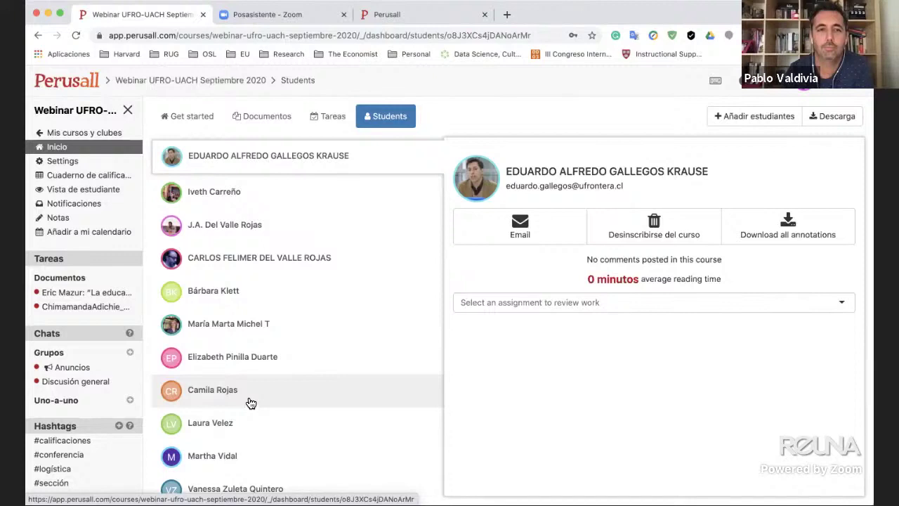
{"action": "scroll", "coordinate": [250, 402], "scroll_direction": "down", "scroll_amount": 1}
{"action": "scroll", "coordinate": [251, 403], "scroll_direction": "up", "scroll_amount": 1}
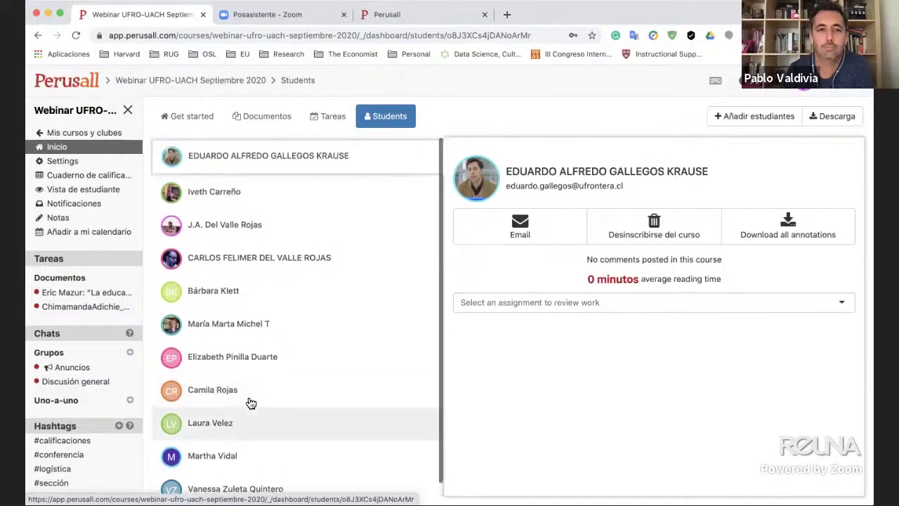
{"action": "scroll", "coordinate": [251, 403], "scroll_direction": "down", "scroll_amount": 1}
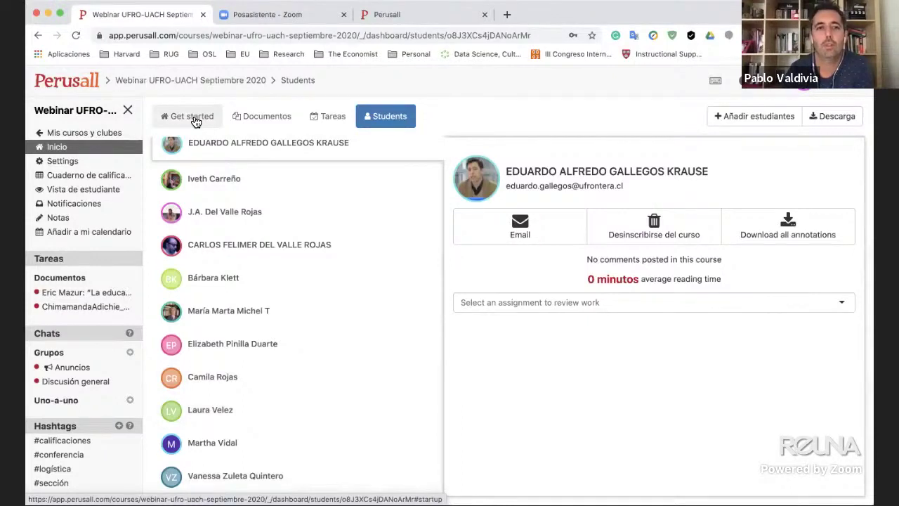
{"action": "scroll", "coordinate": [217, 137], "scroll_direction": "up", "scroll_amount": 1}
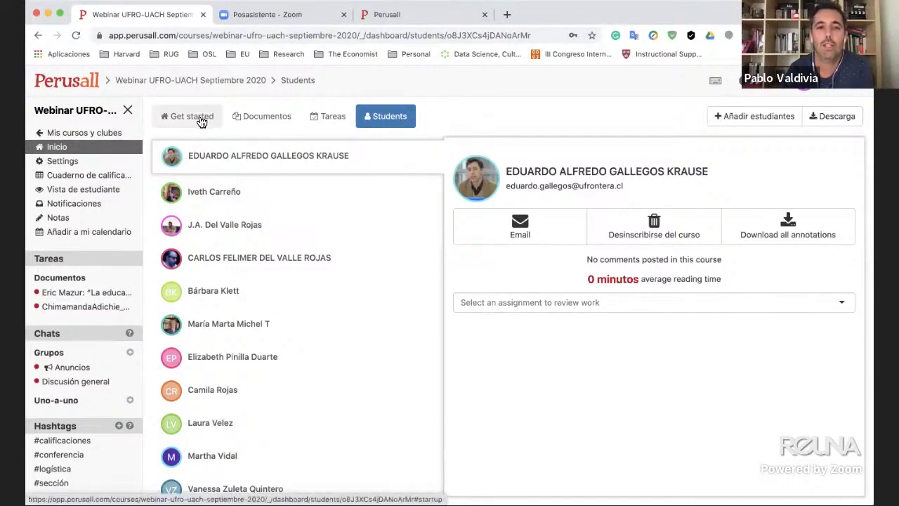
Review the course setup steps and the types of content that can be added to the document library
{"action": "left_click", "coordinate": [200, 122]}
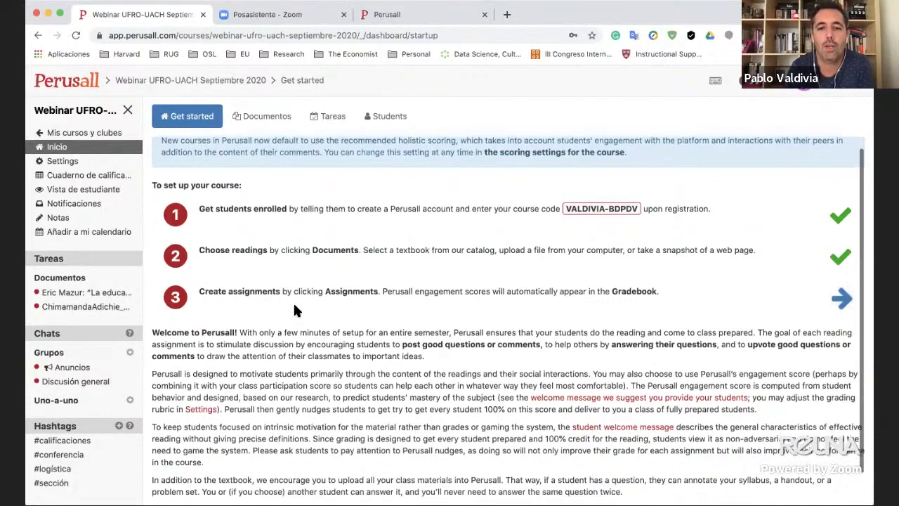
{"action": "left_click", "coordinate": [264, 121]}
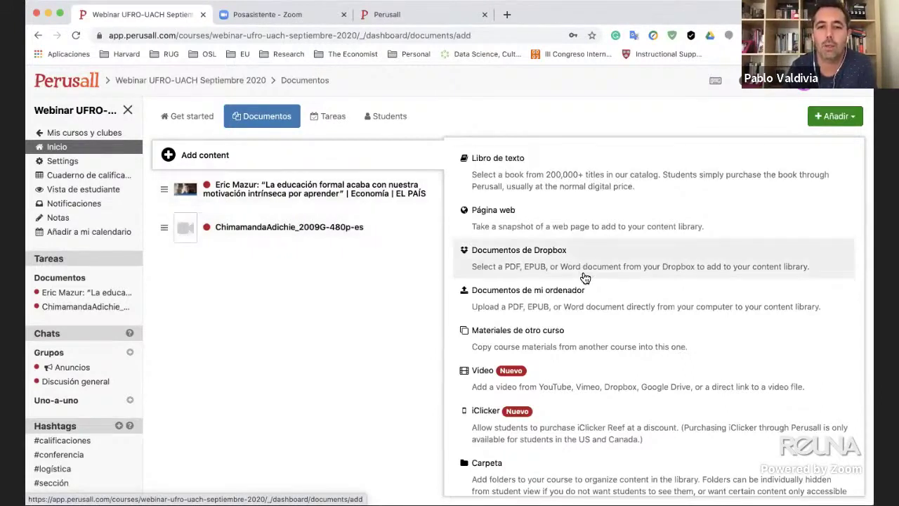
{"action": "scroll", "coordinate": [597, 301], "scroll_direction": "down", "scroll_amount": 1}
{"action": "scroll", "coordinate": [598, 299], "scroll_direction": "up", "scroll_amount": 1}
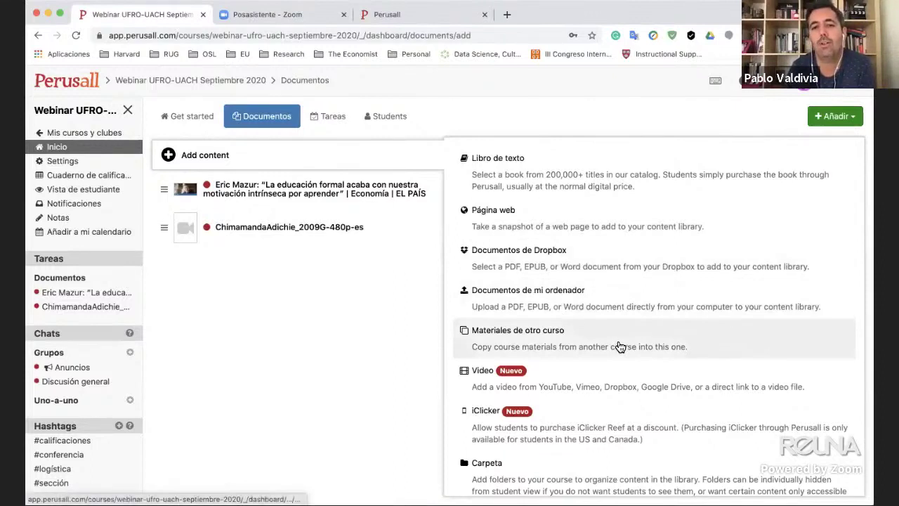
{"action": "scroll", "coordinate": [619, 346], "scroll_direction": "down", "scroll_amount": 1}
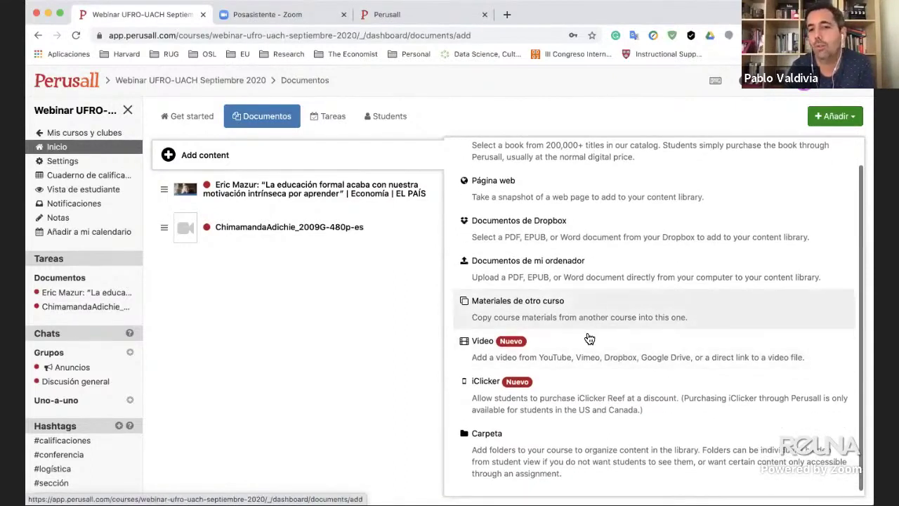
{"action": "scroll", "coordinate": [582, 452], "scroll_direction": "up", "scroll_amount": 1}
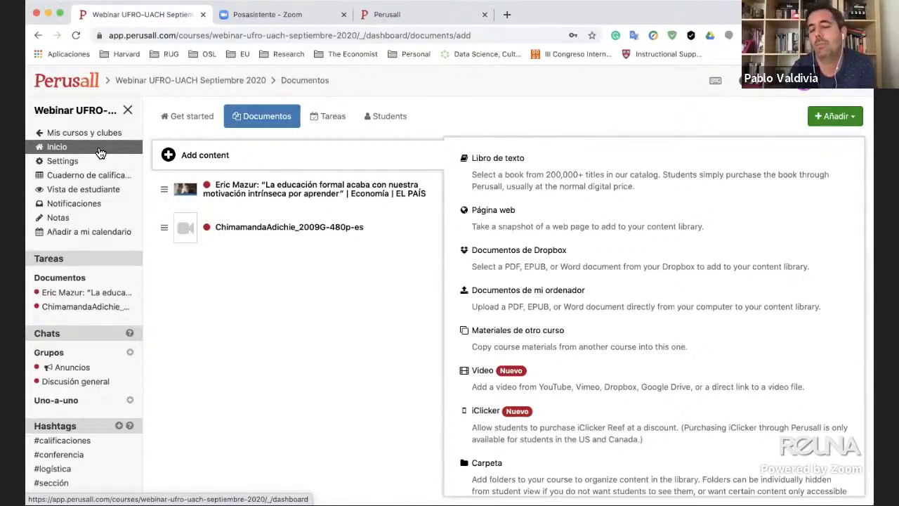
Inspect the name and description settings of the Eric Mazur EL PAÍS article without saving changes
{"action": "left_click", "coordinate": [297, 192]}
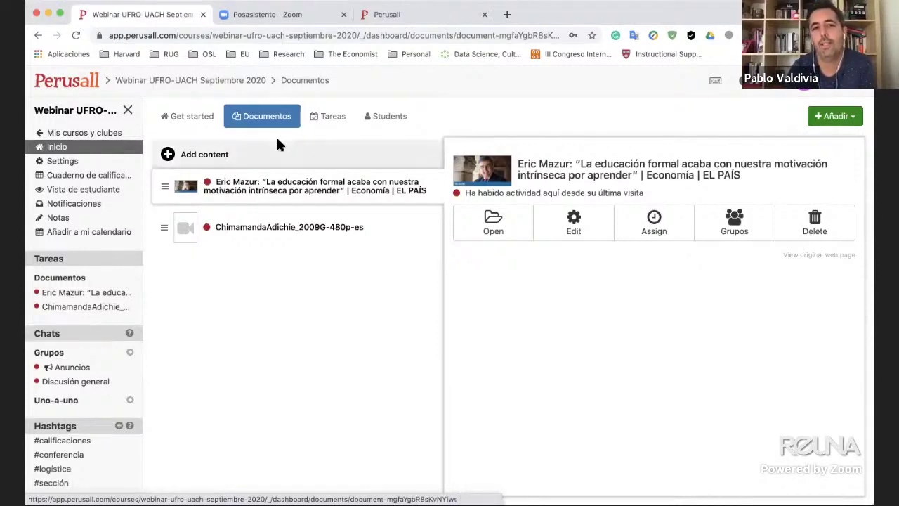
{"action": "left_click", "coordinate": [574, 230]}
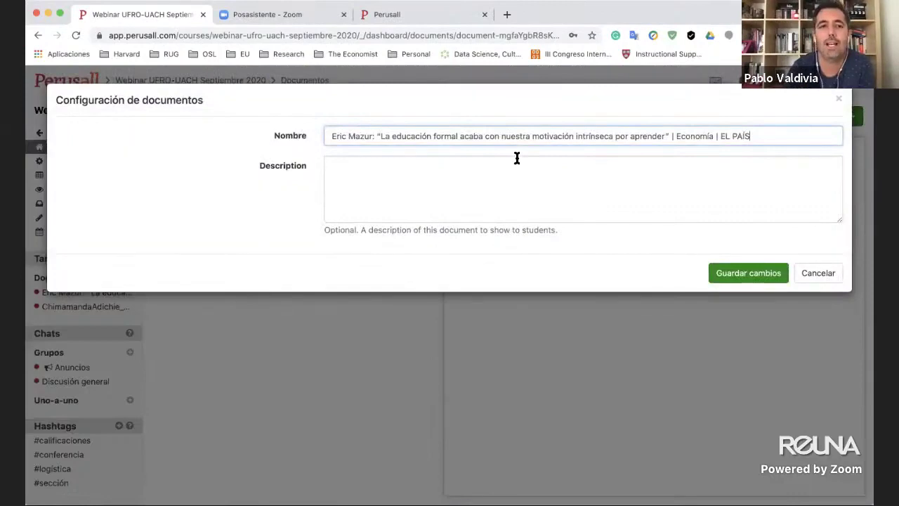
{"action": "left_click", "coordinate": [818, 273]}
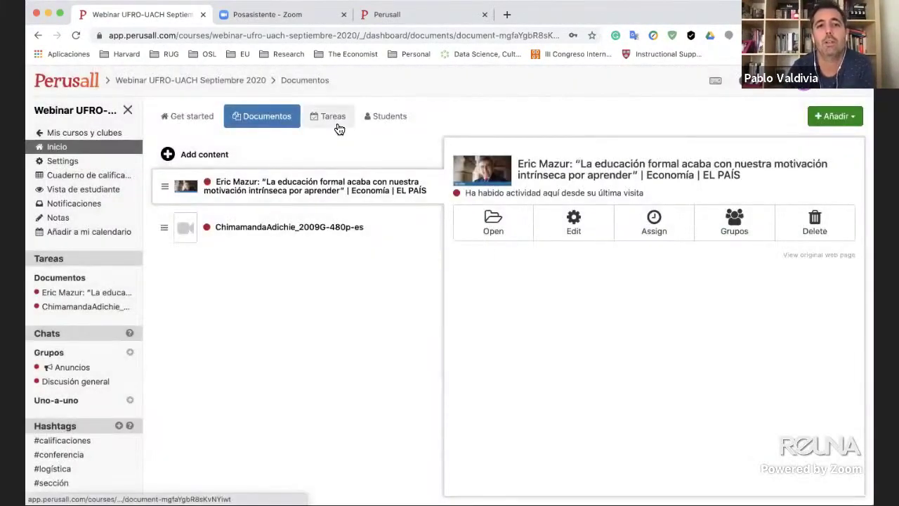
Start a new assignment and choose the Eric Mazur EL PAÍS article as the content to assign
{"action": "left_click", "coordinate": [337, 126]}
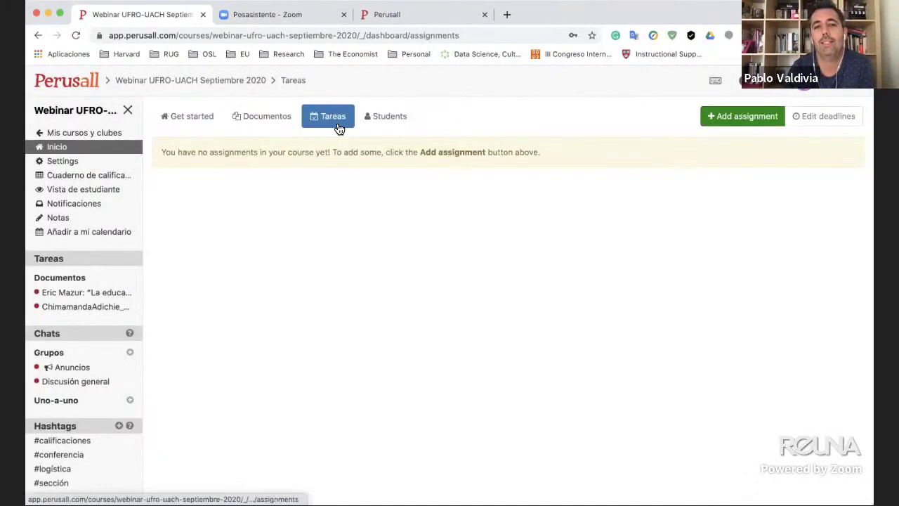
{"action": "left_click", "coordinate": [740, 117]}
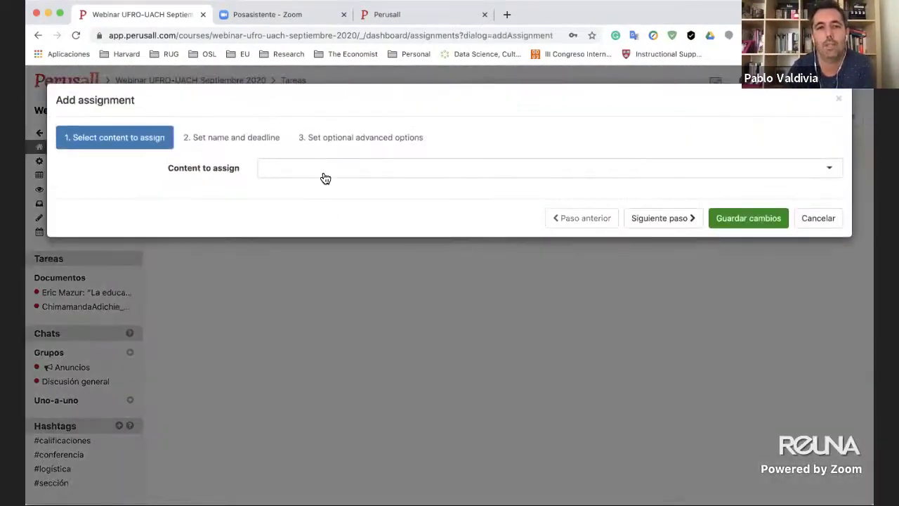
{"action": "left_click", "coordinate": [323, 172]}
{"action": "left_click", "coordinate": [323, 194]}
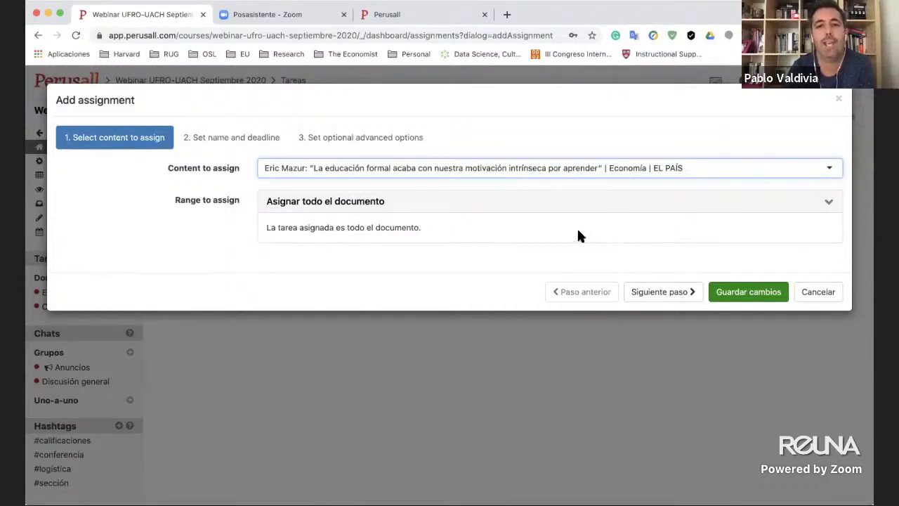
Set the assignment deadline to Monday September 28, 2020, 12:00 PM and name the assignment "Tarea 1"
{"action": "left_click", "coordinate": [237, 137]}
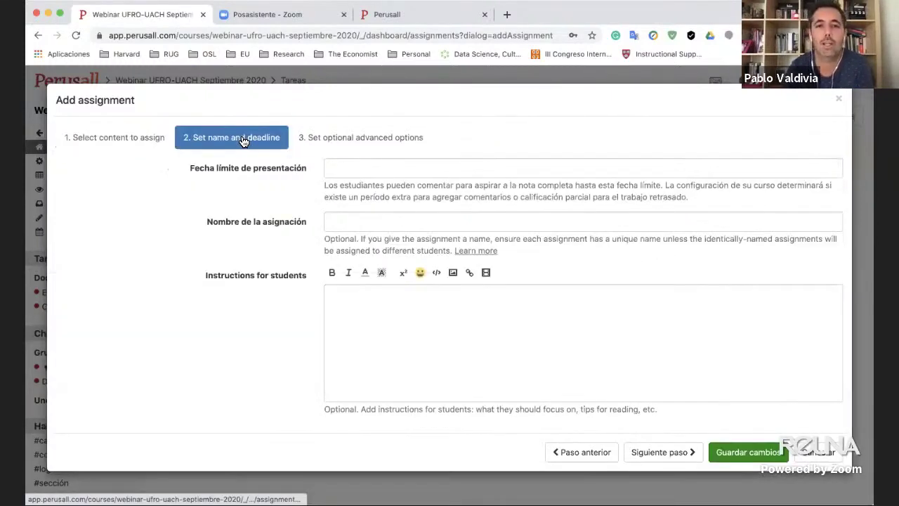
{"action": "left_click", "coordinate": [355, 171]}
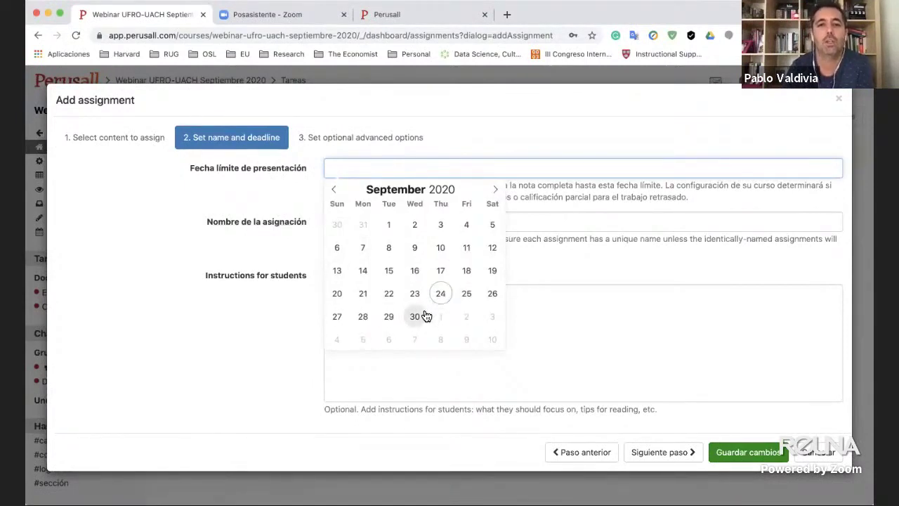
{"action": "left_click", "coordinate": [361, 317]}
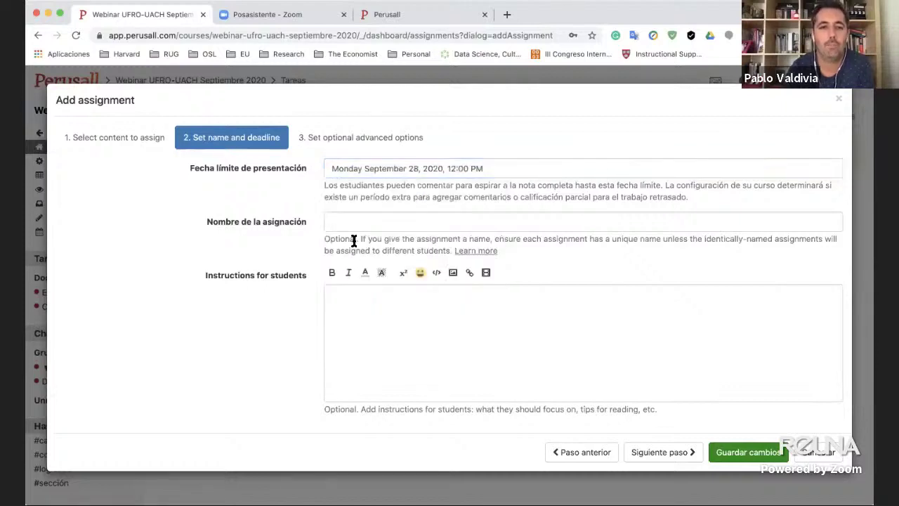
{"action": "left_click", "coordinate": [362, 220]}
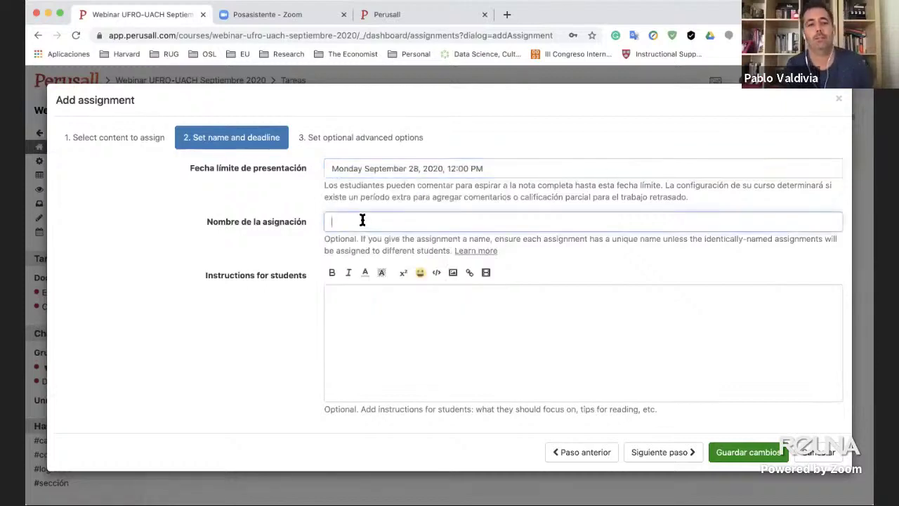
{"action": "type", "text": "Tarea 1"}
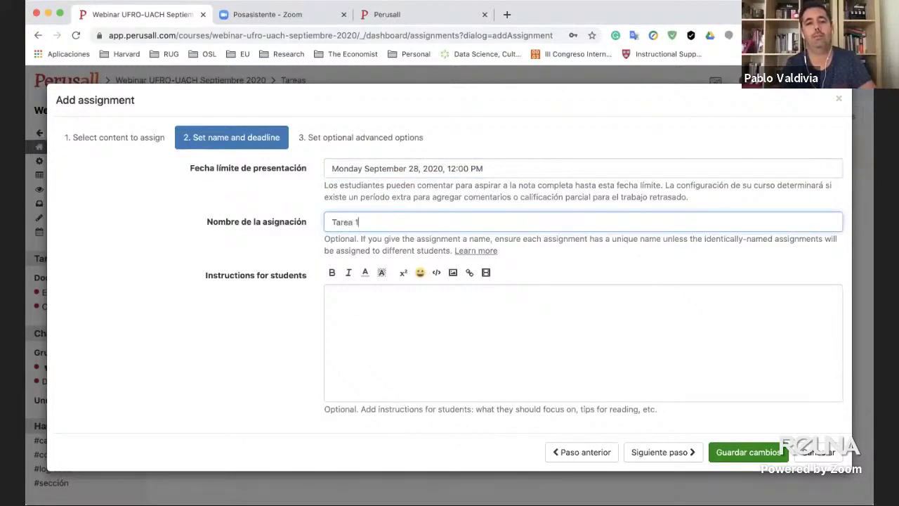
Enter the student instructions "Cada estudiante debe hacer al menos 5 comentarios y de estos 5 comentarios al menos 1 debe ser una pregunta"
{"action": "left_click", "coordinate": [340, 298]}
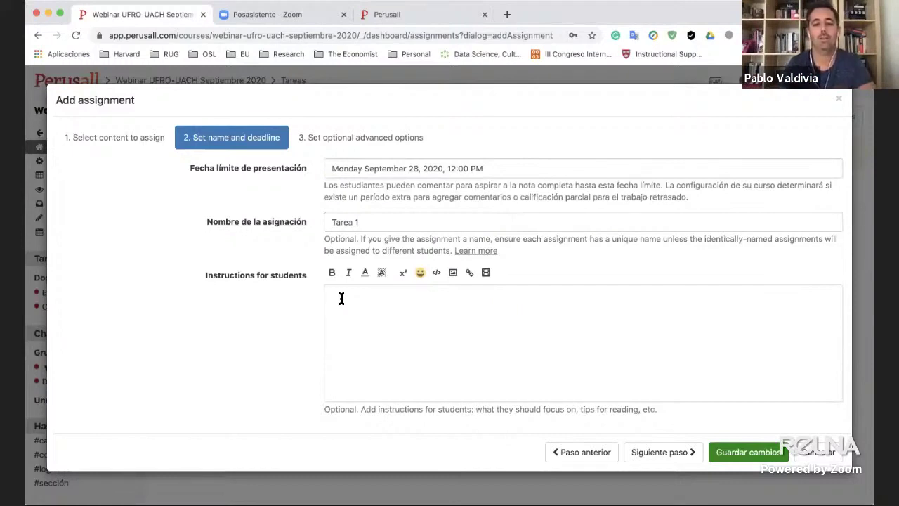
{"action": "type", "text": "Cada estud"}
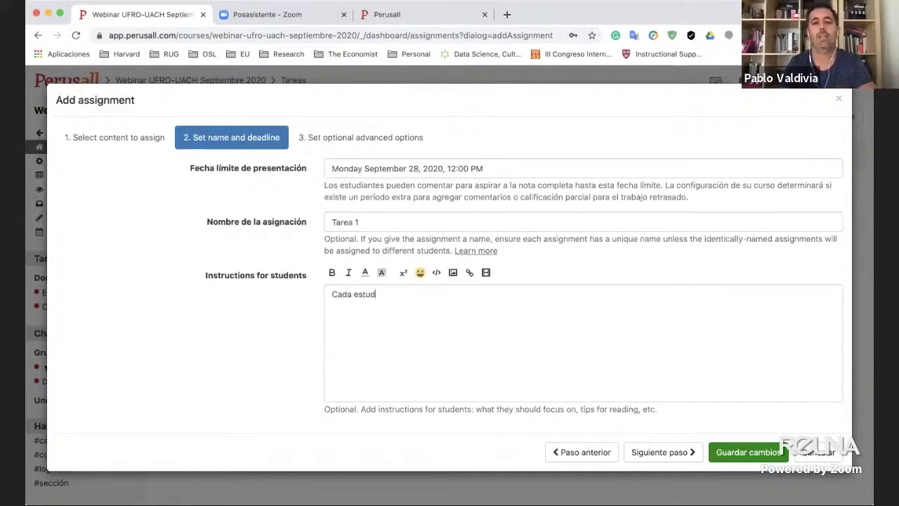
{"action": "type", "text": "iante de "}
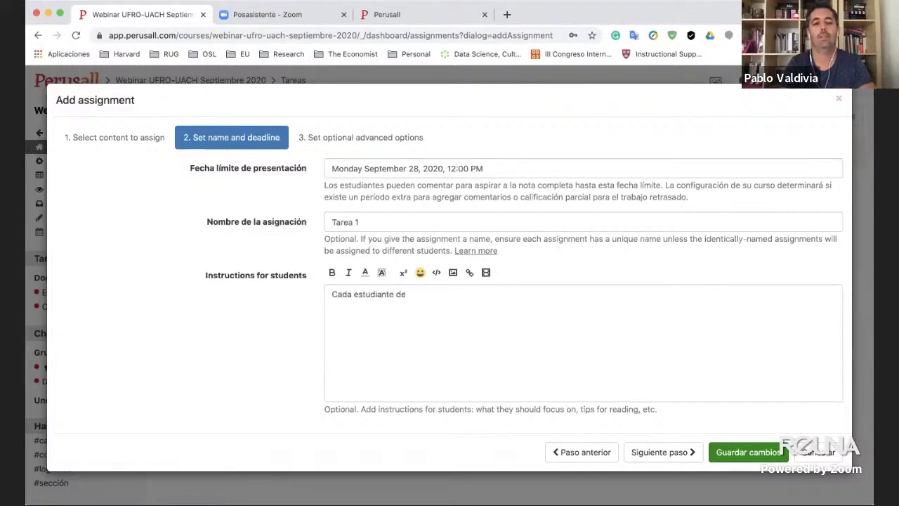
{"action": "type", "text": "be hacer al men"}
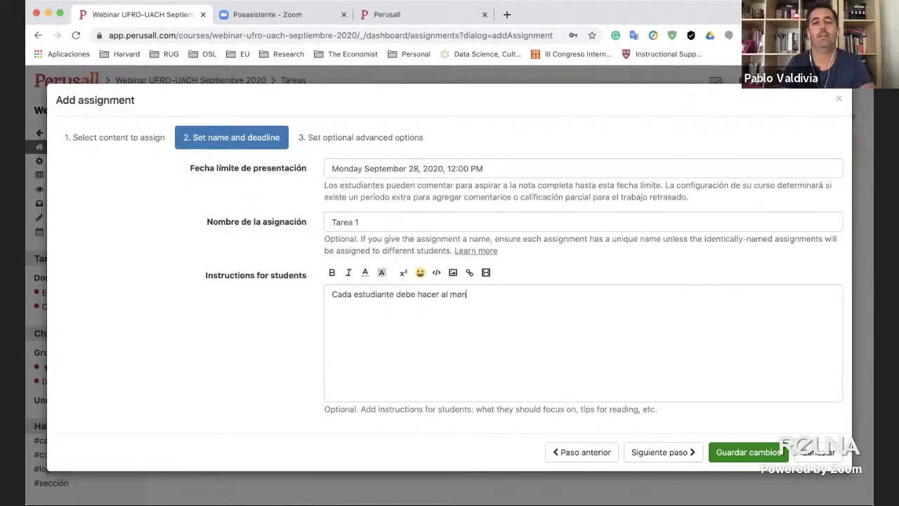
{"action": "type", "text": "os 5 co"}
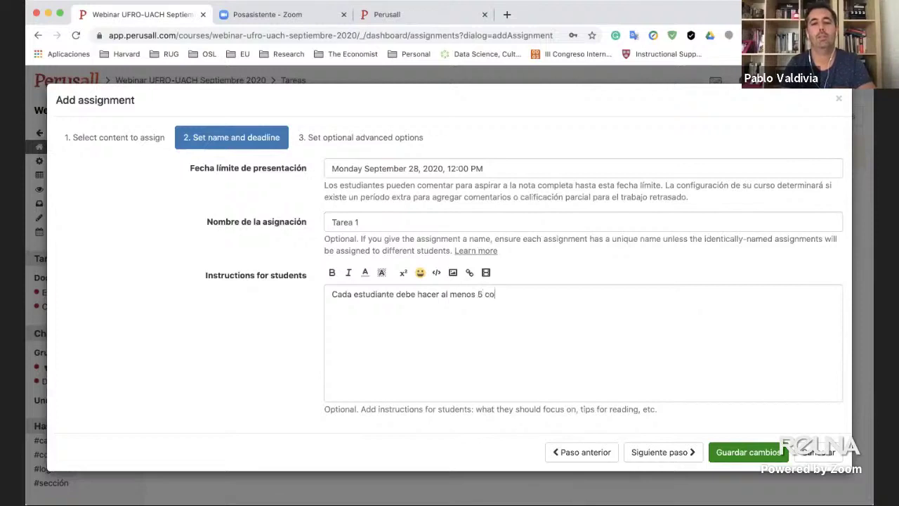
{"action": "type", "text": "mentarios "}
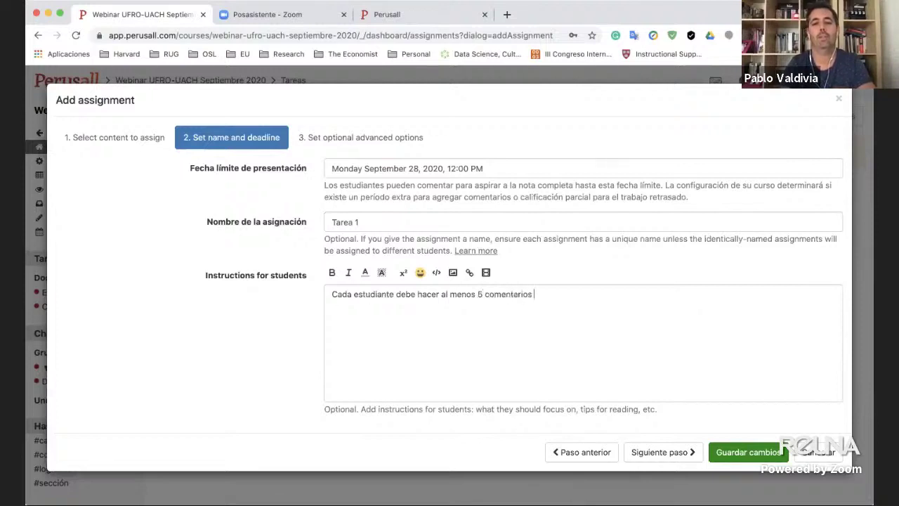
{"action": "type", "text": "y de estos "}
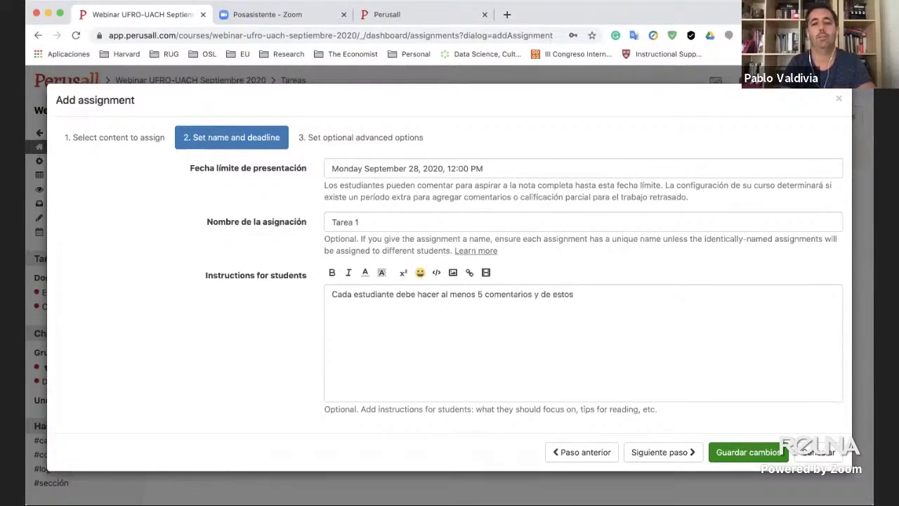
{"action": "type", "text": "5 coment"}
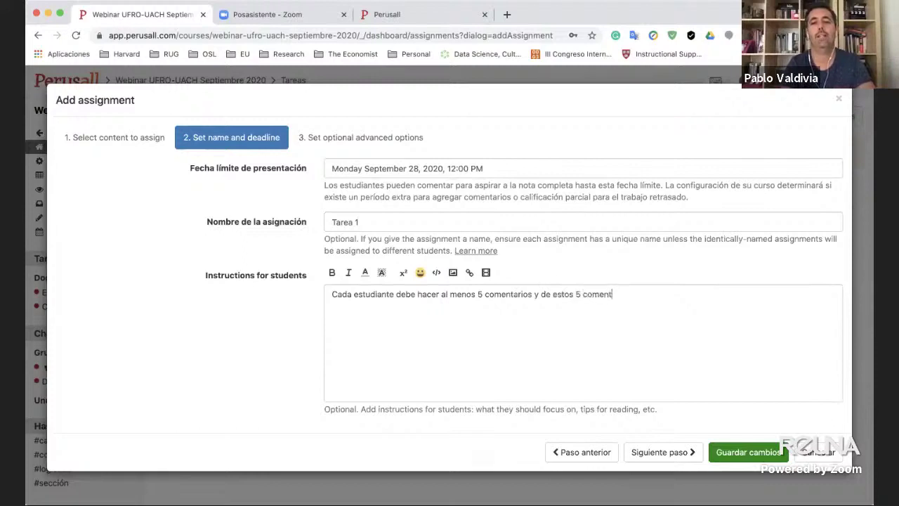
{"action": "type", "text": "arios al mo"}
{"action": "key", "text": "BackSpace"}
{"action": "type", "text": "enos "}
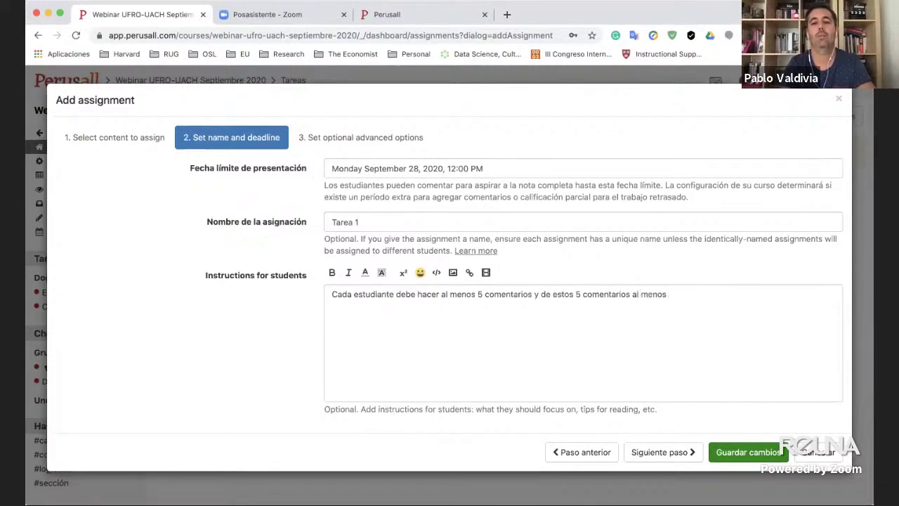
{"action": "type", "text": "1 debe ser una pre"}
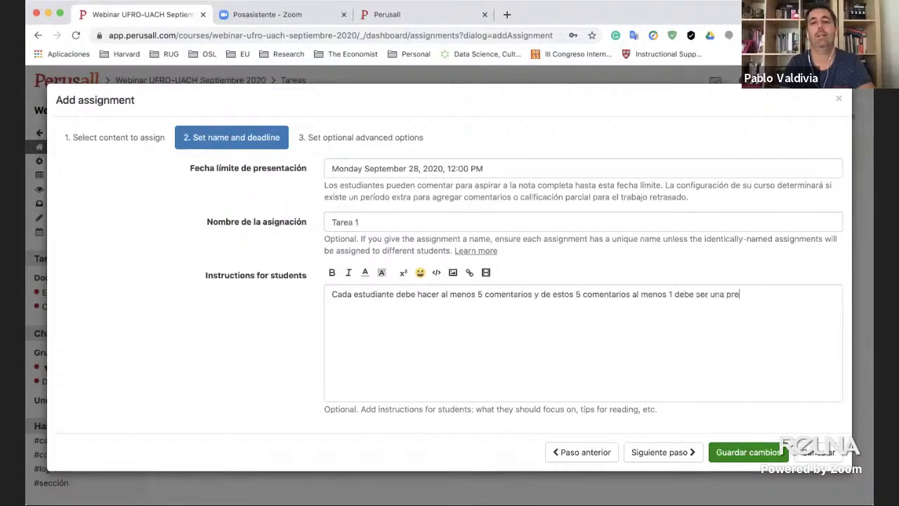
{"action": "type", "text": "gunta"}
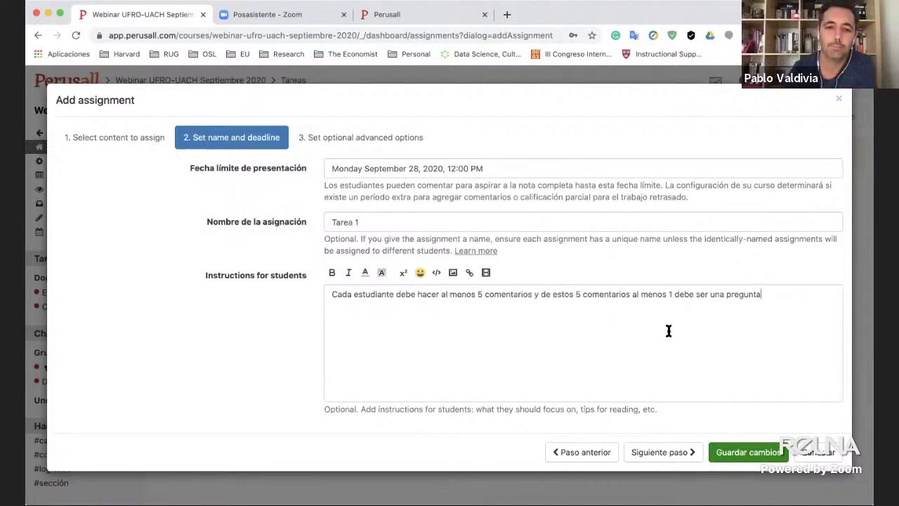
Require 5 annotations for grading, make the assignment visible from Wednesday September 23, 2020, 12:00 PM, and save it
{"action": "left_click", "coordinate": [677, 456]}
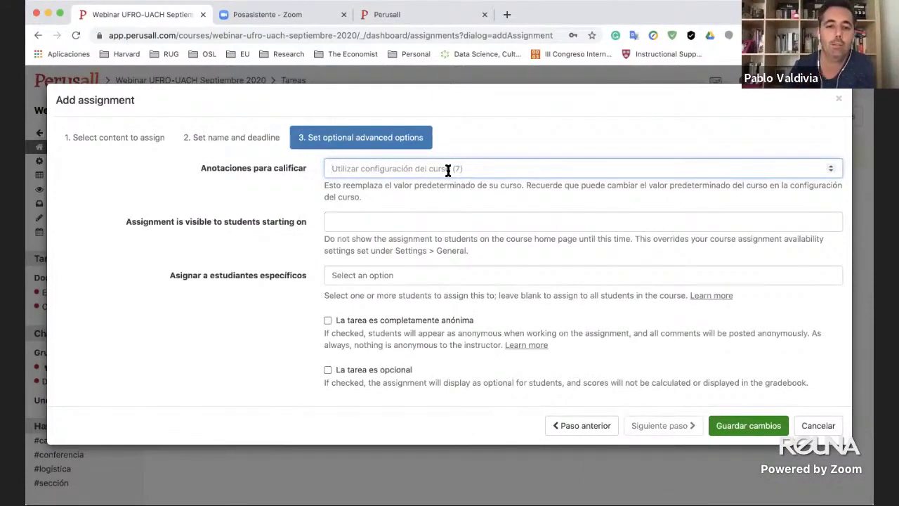
{"action": "type", "text": "5"}
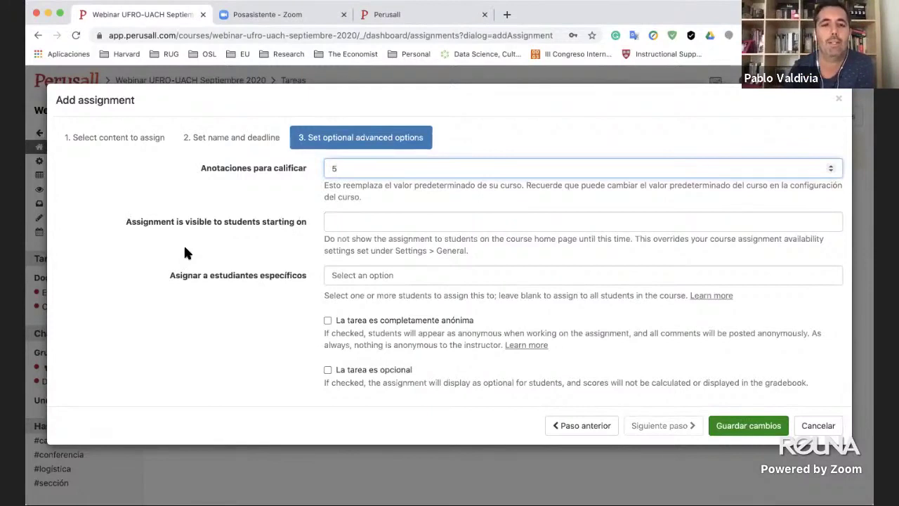
{"action": "left_click", "coordinate": [365, 224]}
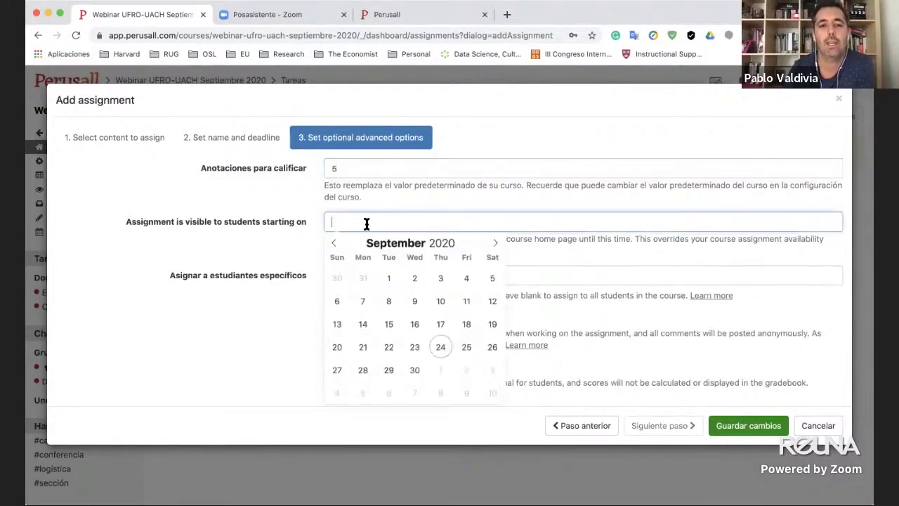
{"action": "left_click", "coordinate": [419, 349]}
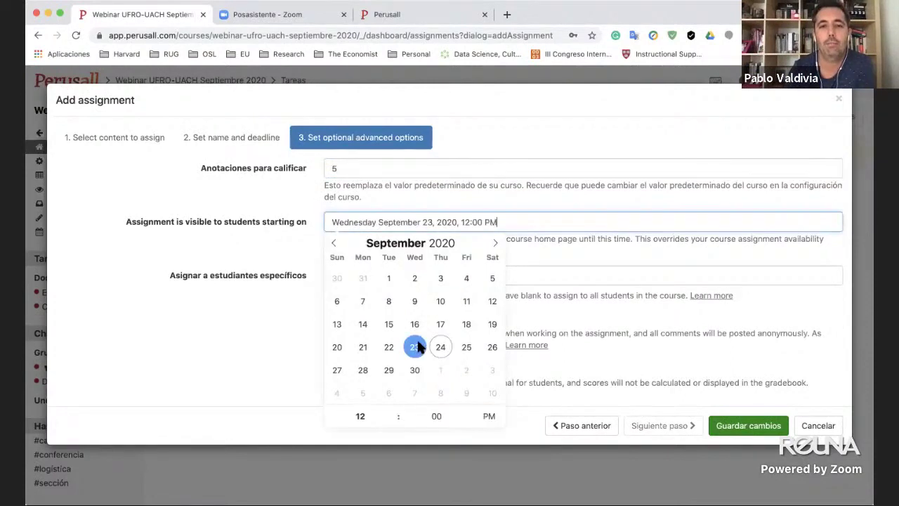
{"action": "left_click", "coordinate": [255, 252]}
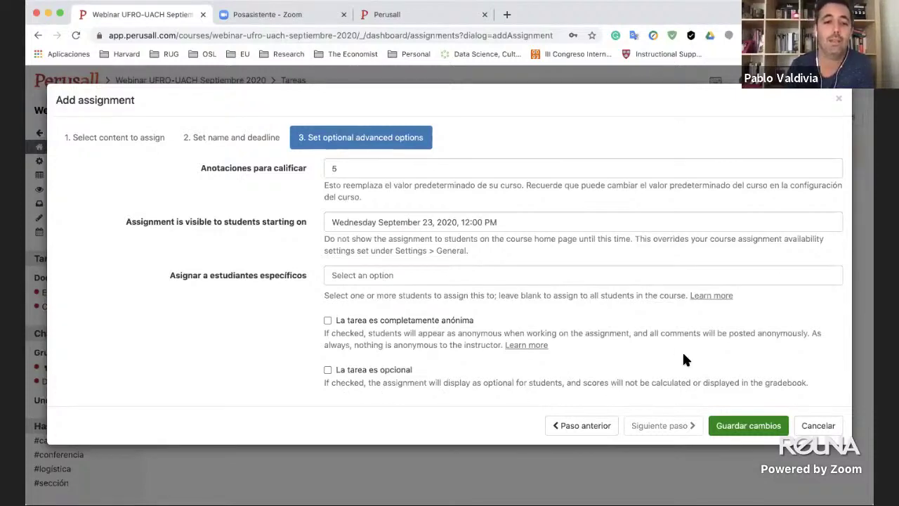
{"action": "left_click", "coordinate": [748, 425]}
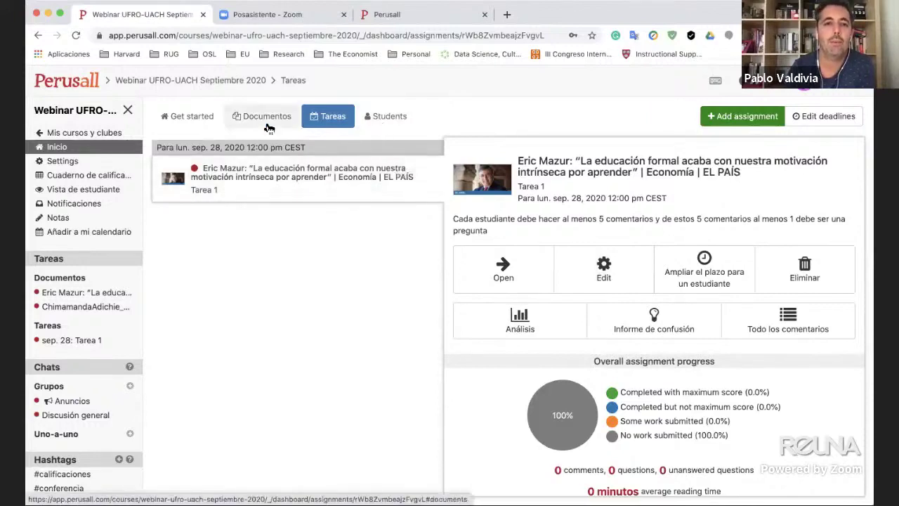
Change the annotation language in the course's general settings to español and save the changes
{"action": "left_click", "coordinate": [71, 163]}
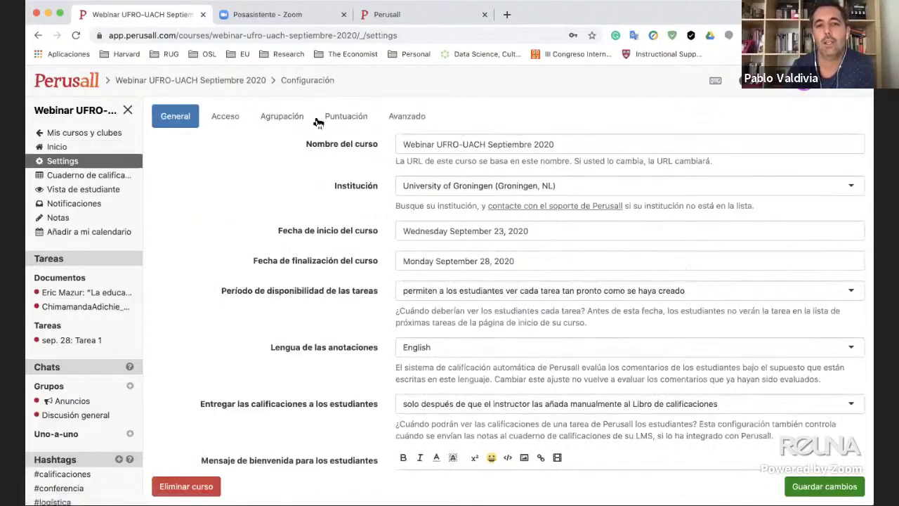
{"action": "left_click", "coordinate": [851, 349]}
{"action": "left_click", "coordinate": [491, 388]}
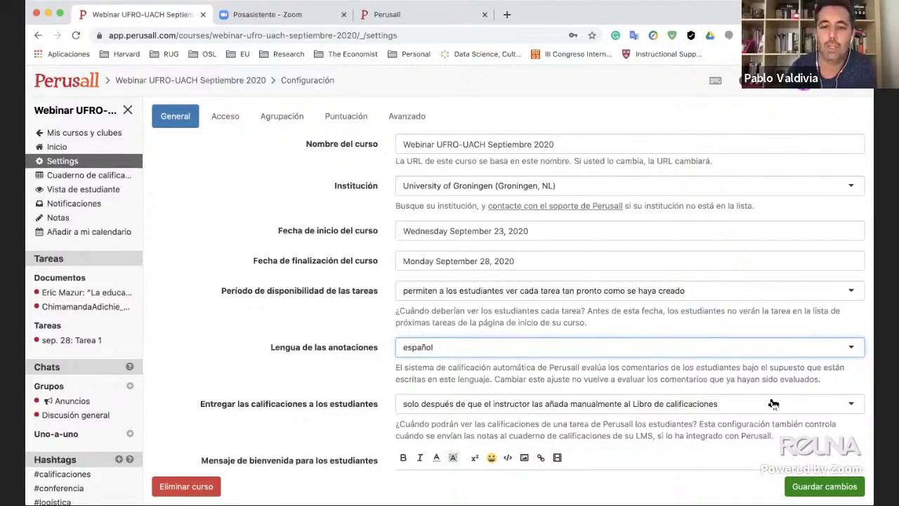
{"action": "scroll", "coordinate": [772, 401], "scroll_direction": "down", "scroll_amount": 3}
{"action": "scroll", "coordinate": [772, 401], "scroll_direction": "down", "scroll_amount": 2}
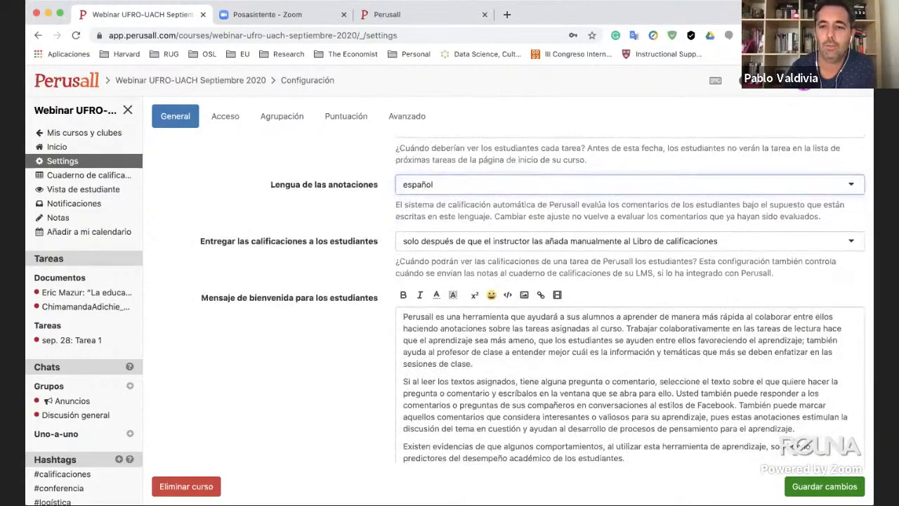
{"action": "left_click", "coordinate": [827, 492]}
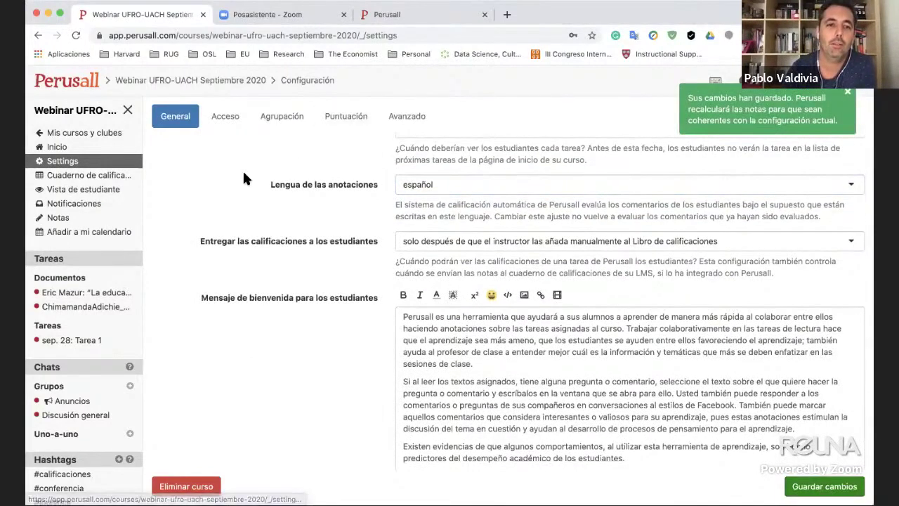
Open the Tarea 1 reading and highlight its opening sentence, from "Escuchar, tomar notas" to "actuales y pasados."
{"action": "left_click", "coordinate": [63, 154]}
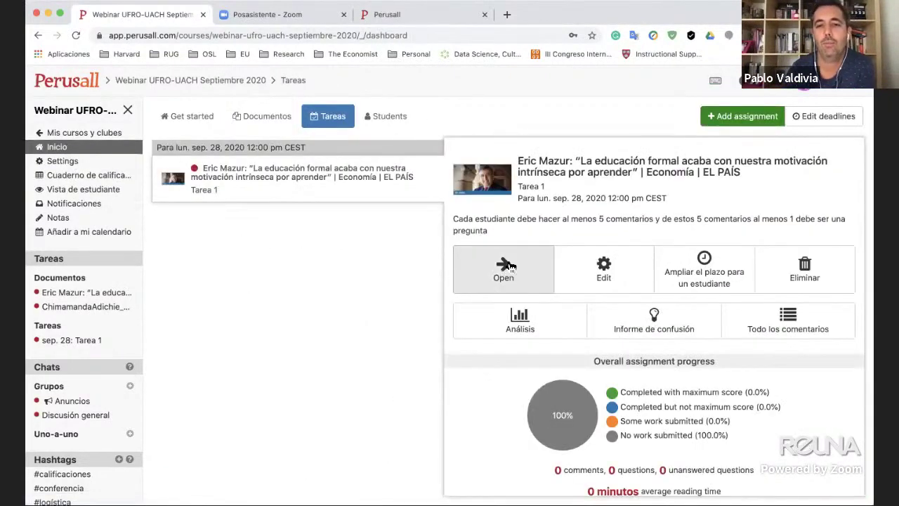
{"action": "left_click", "coordinate": [509, 274]}
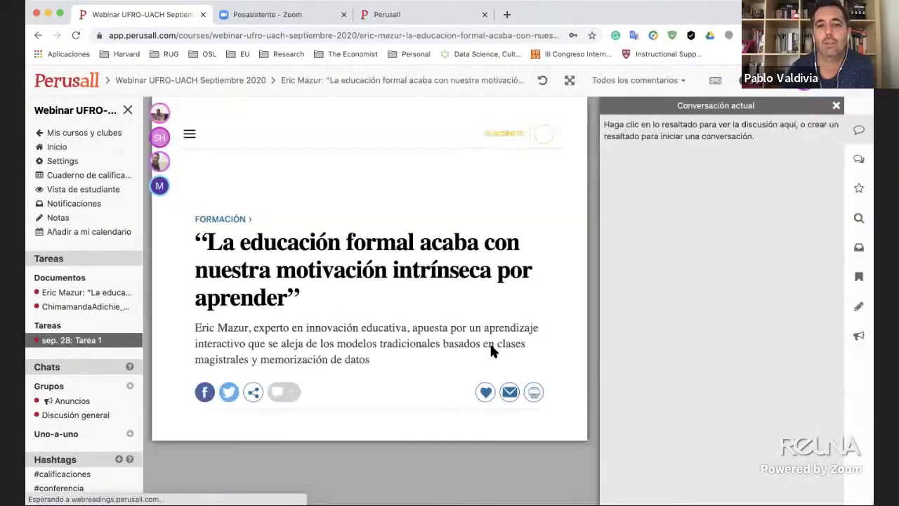
{"action": "scroll", "coordinate": [492, 349], "scroll_direction": "down", "scroll_amount": 5}
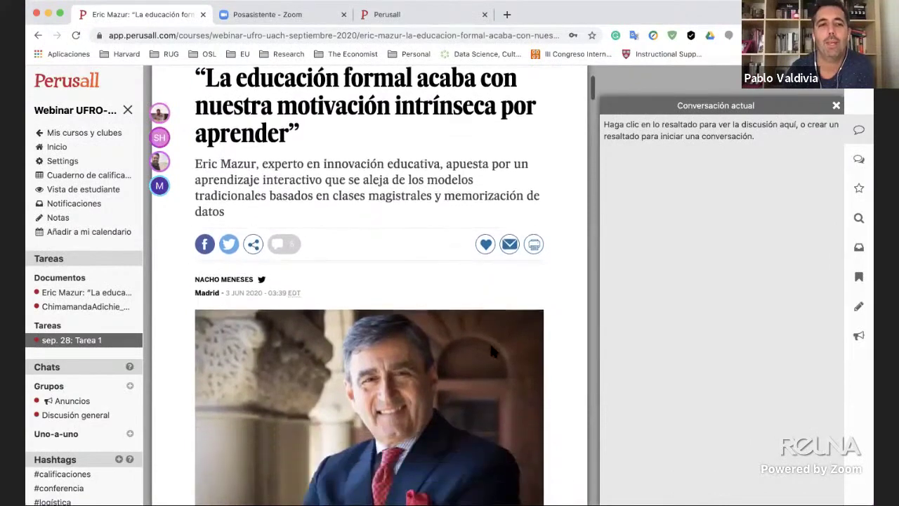
{"action": "scroll", "coordinate": [492, 351], "scroll_direction": "down", "scroll_amount": 2}
{"action": "scroll", "coordinate": [389, 242], "scroll_direction": "down", "scroll_amount": 6}
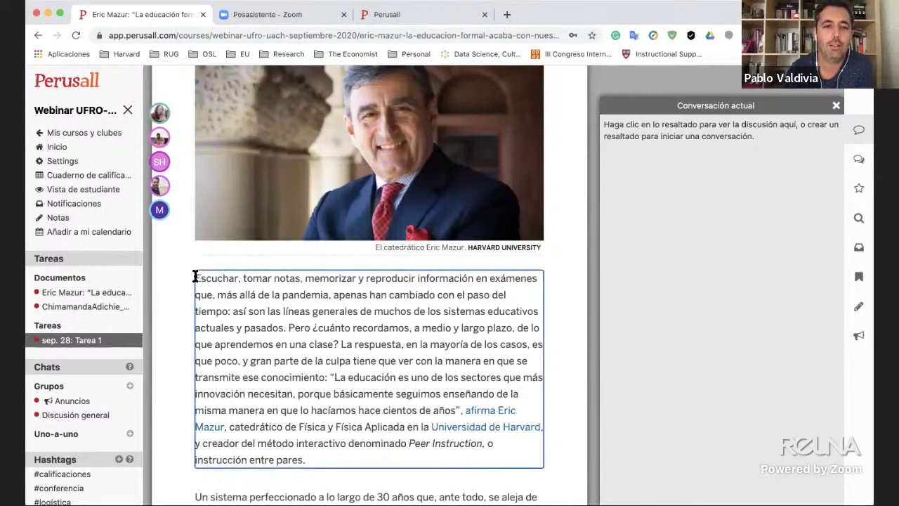
{"action": "left_click_drag", "start_coordinate": [219, 280], "coordinate": [285, 323]}
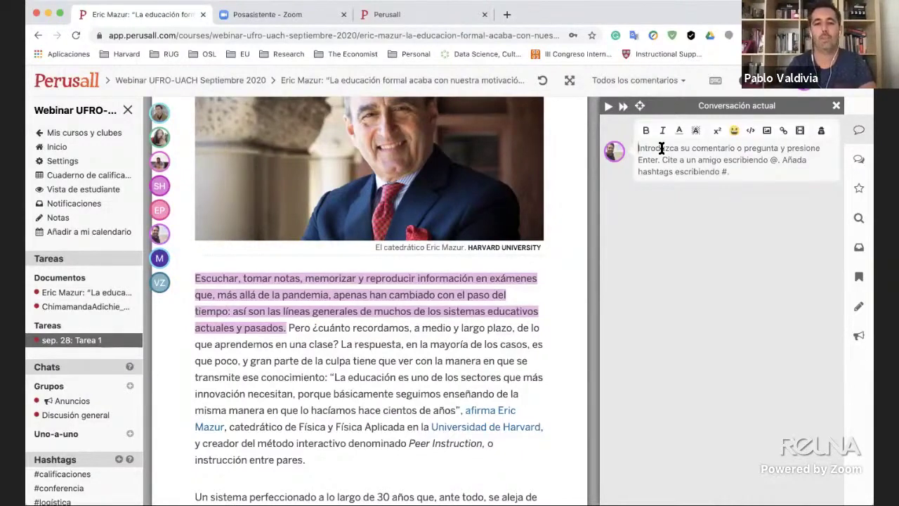
Begin a comment on the highlighted opening sentence with "Como hemos visto en la primera y segunda parte del webinar"
{"action": "type", "text": "Com"}
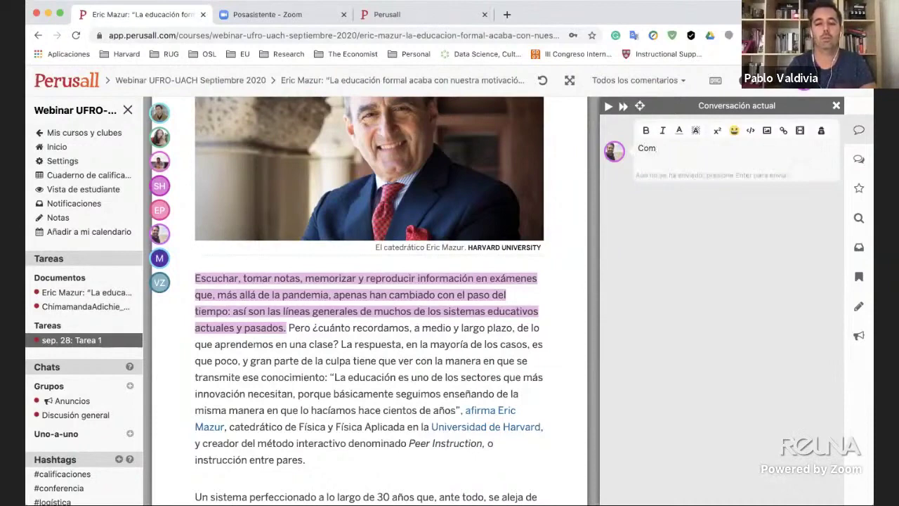
{"action": "type", "text": "o hemos visto"}
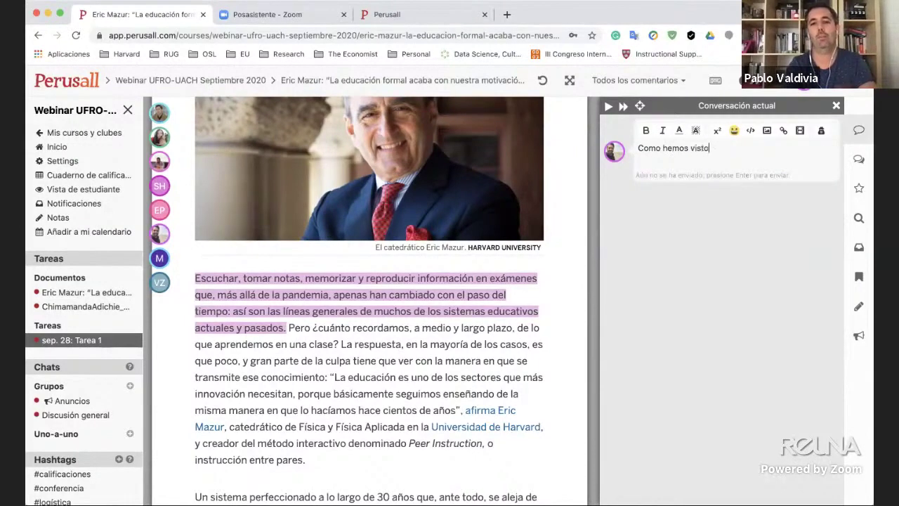
{"action": "type", "text": " en la pri"}
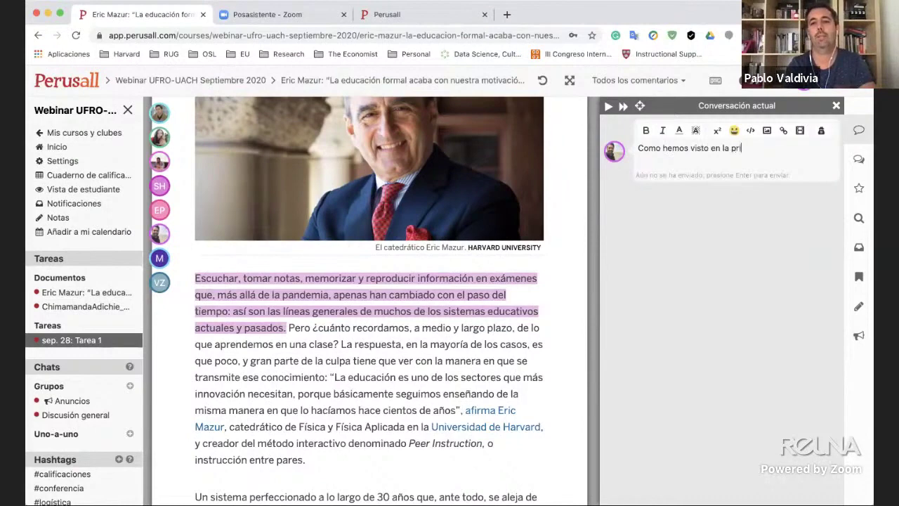
{"action": "type", "text": "mera y segunda par"}
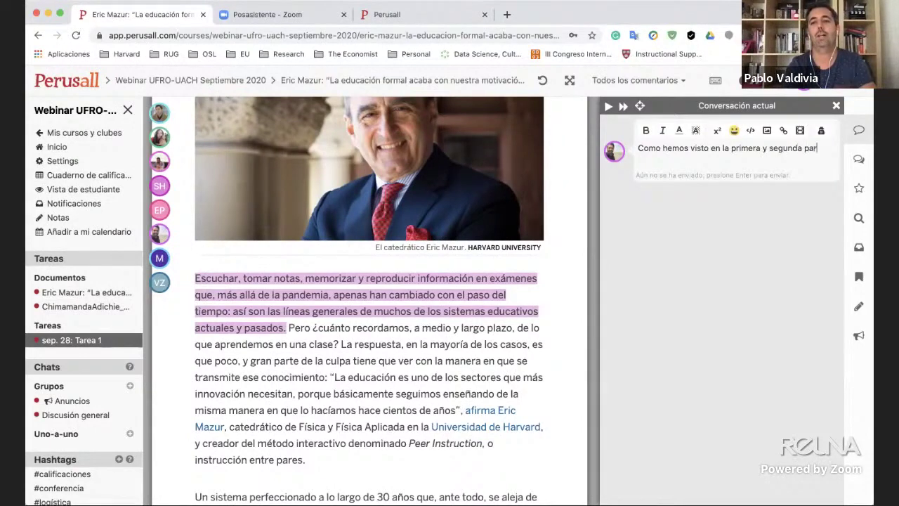
{"action": "type", "text": "te del webinar "}
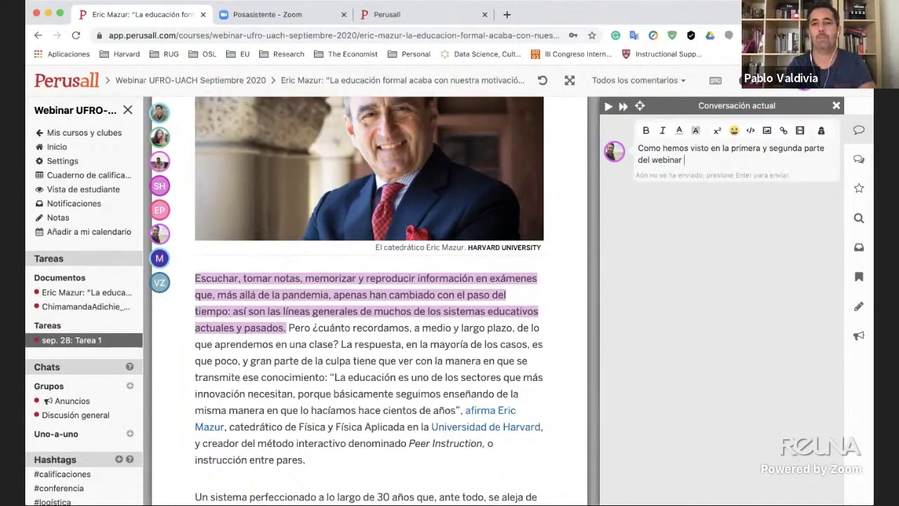
Complete the comment with "las compentencias educativas del siglo XXI demandan otro tipo de enfoque que no esté basado en la clase magistral." and post it
{"action": "type", "text": "las compentenc"}
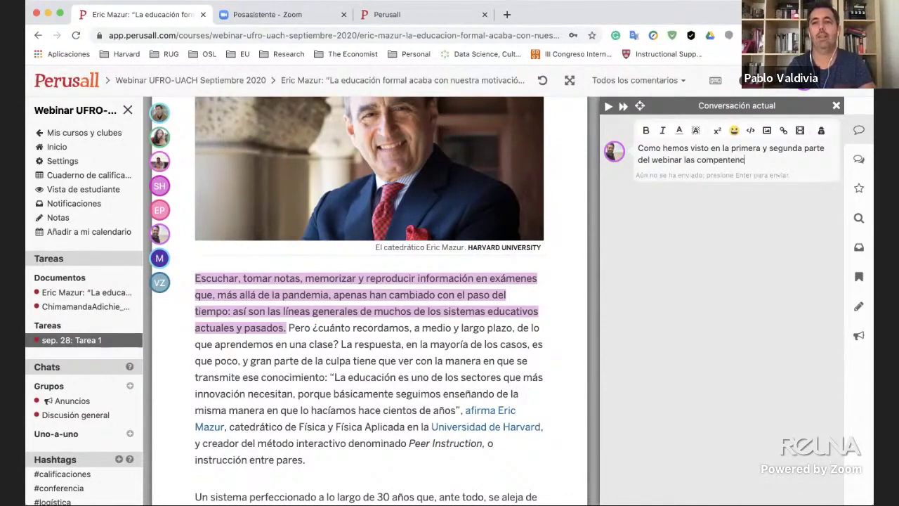
{"action": "type", "text": "ias educa"}
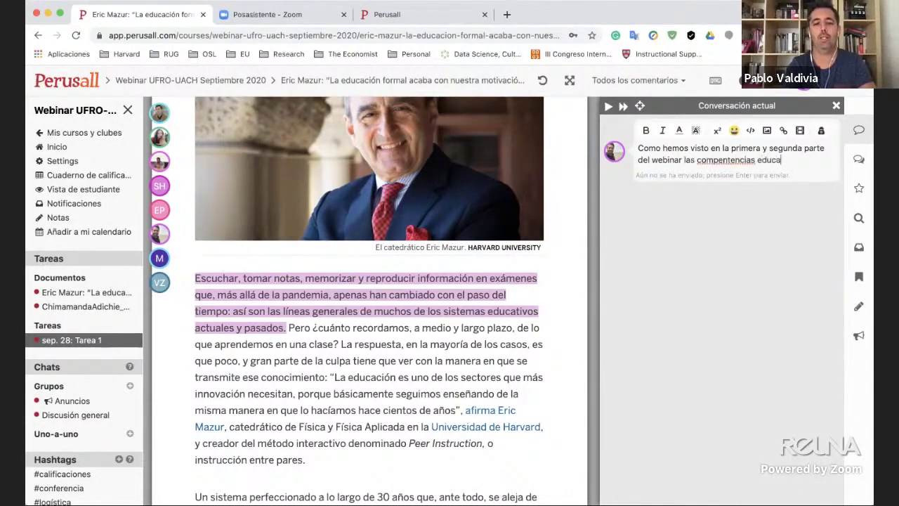
{"action": "type", "text": "tivas del sig"}
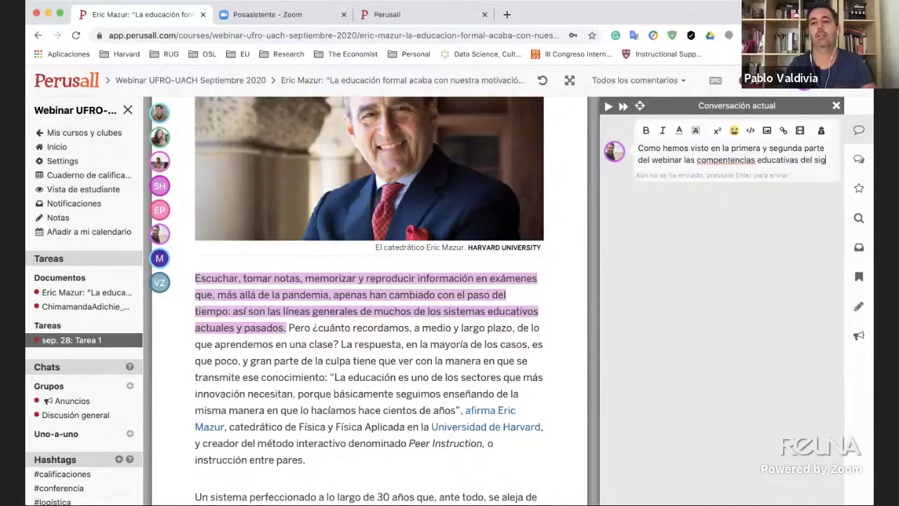
{"action": "type", "text": "lo XXI deme"}
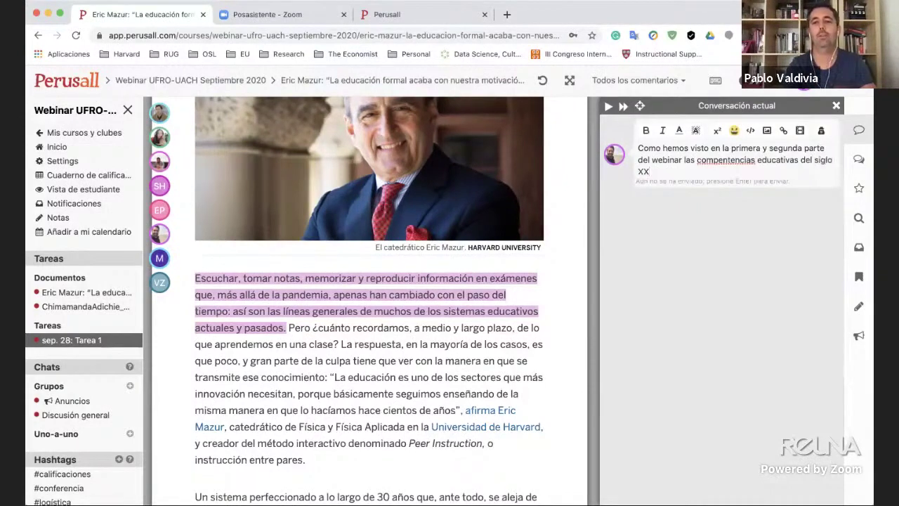
{"action": "type", "text": "n"}
{"action": "key", "text": "BackSpace"}
{"action": "key", "text": "BackSpace"}
{"action": "type", "text": "andan otr"}
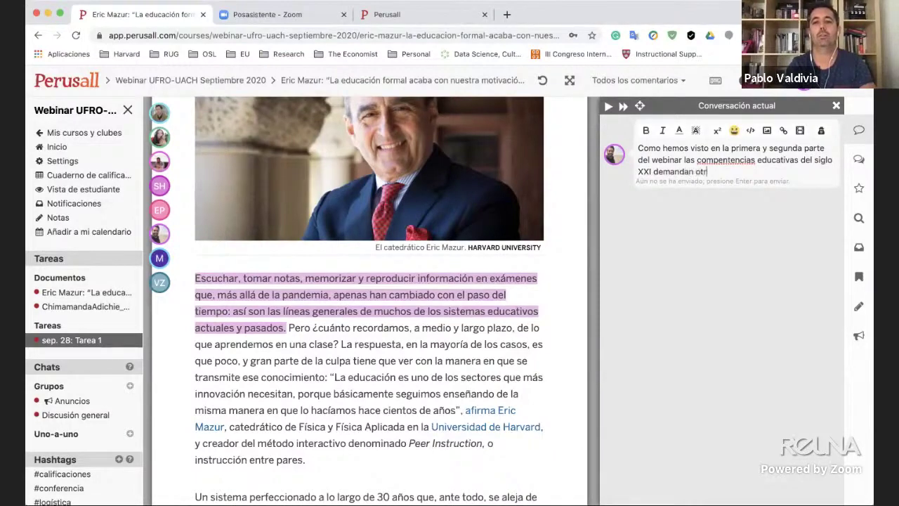
{"action": "type", "text": "o tip"}
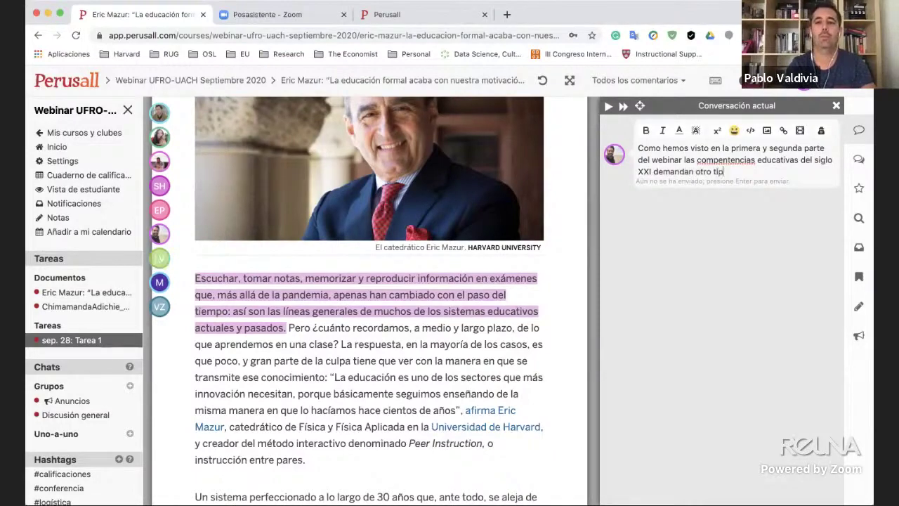
{"action": "type", "text": "o de enfoque "}
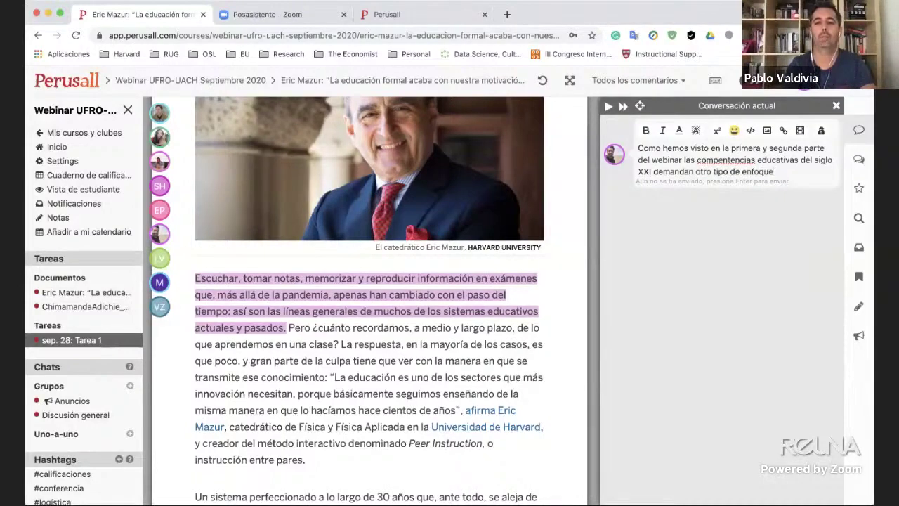
{"action": "type", "text": "que no esté"}
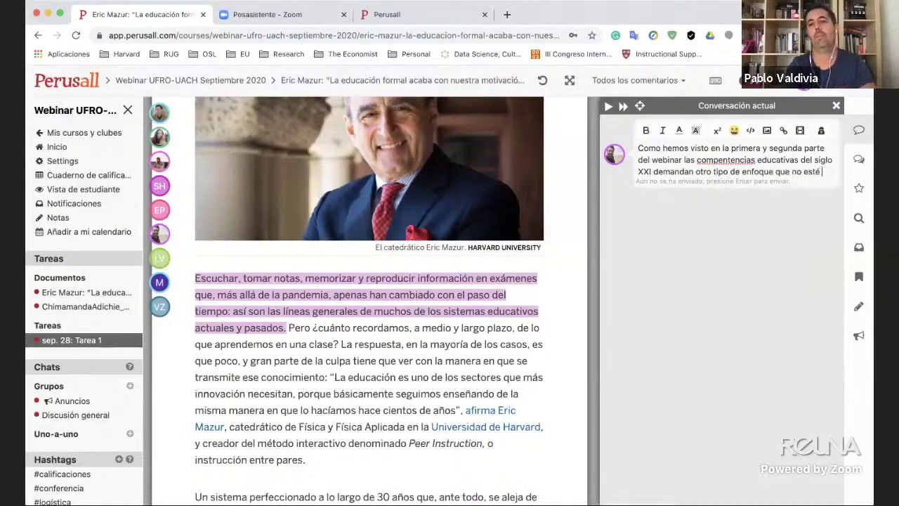
{"action": "type", "text": " basado en la"}
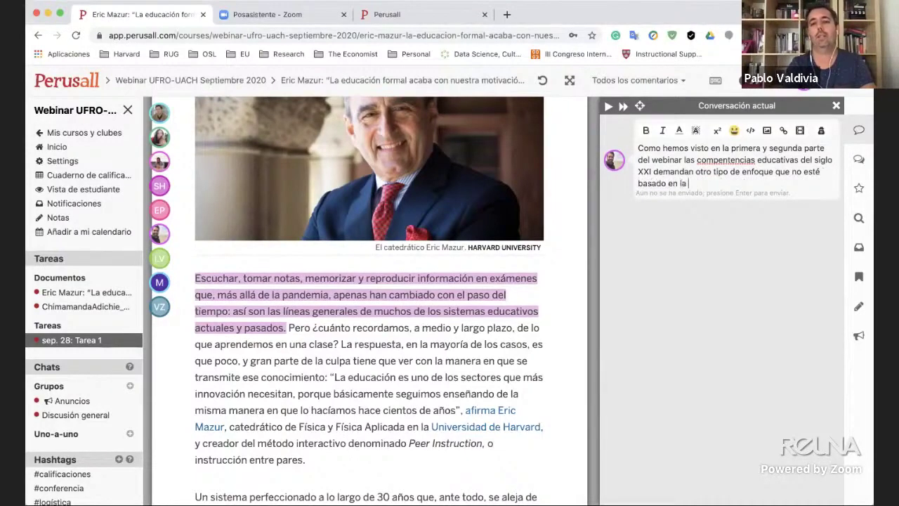
{"action": "type", "text": " clase"}
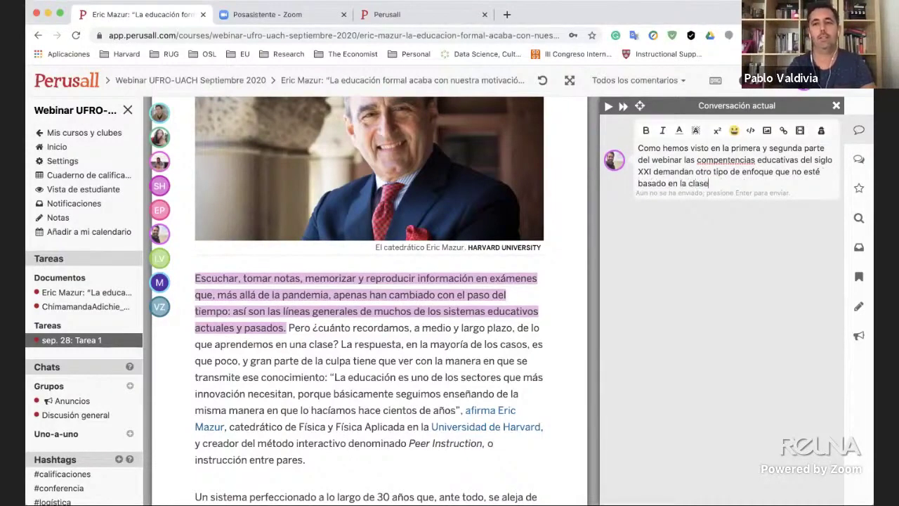
{"action": "type", "text": " magistral"}
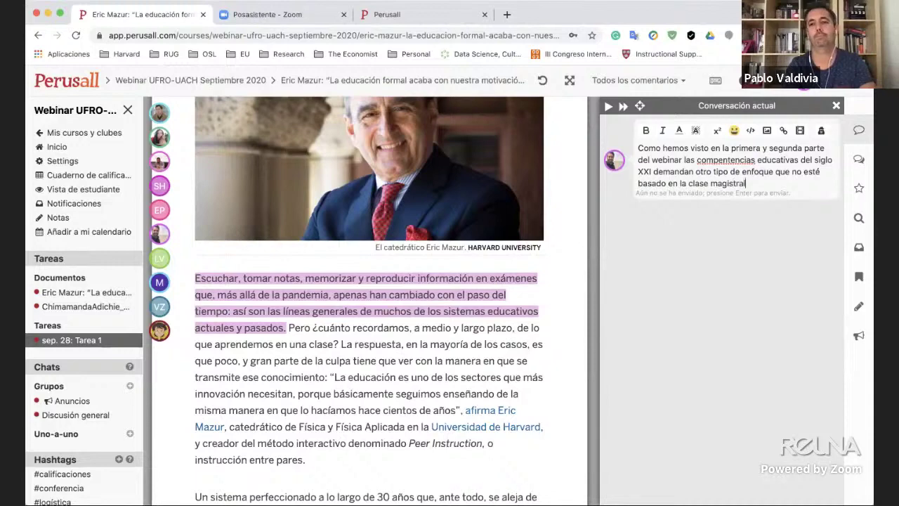
{"action": "type", "text": "."}
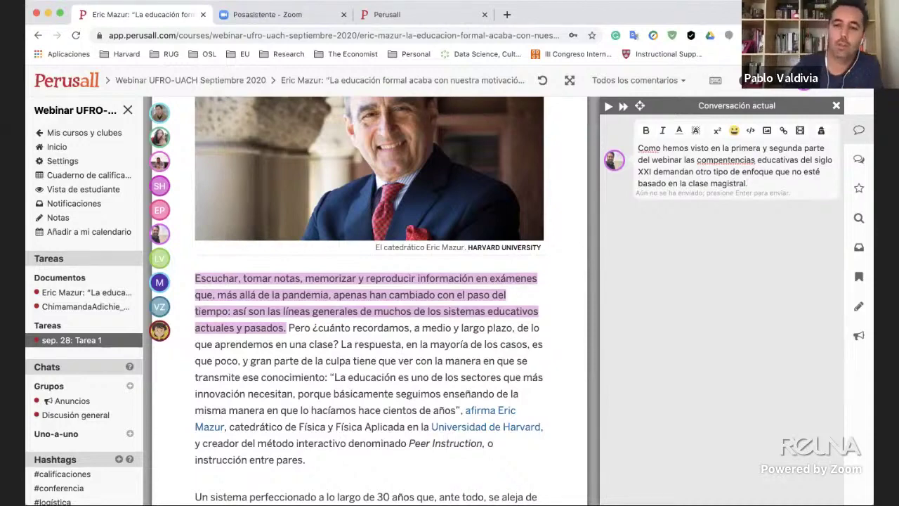
{"action": "key", "text": "Return"}
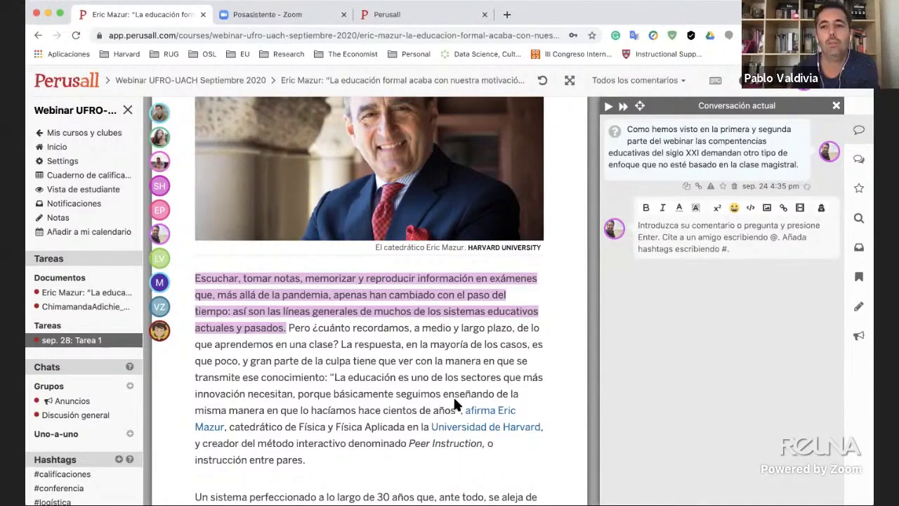
Check the list of all conversations on the reading, and return to the posted comment's conversation
{"action": "scroll", "coordinate": [455, 401], "scroll_direction": "down", "scroll_amount": 1}
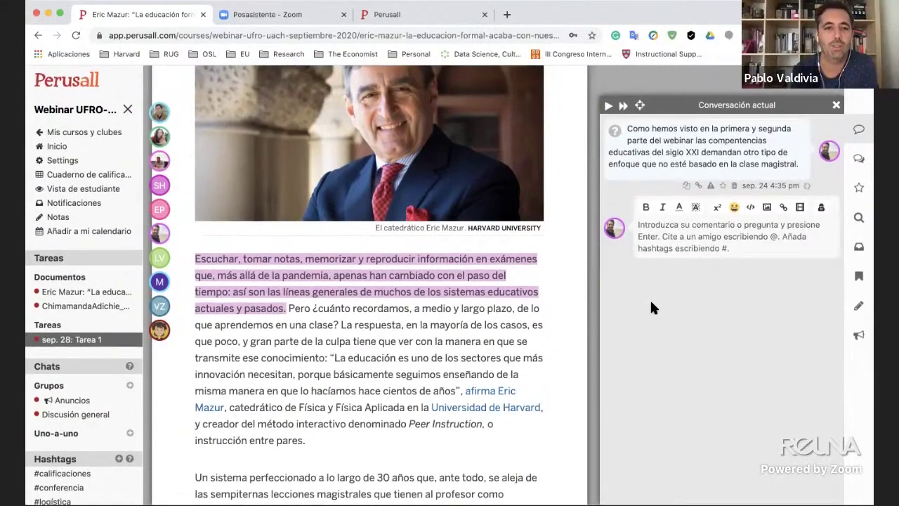
{"action": "left_click", "coordinate": [857, 161]}
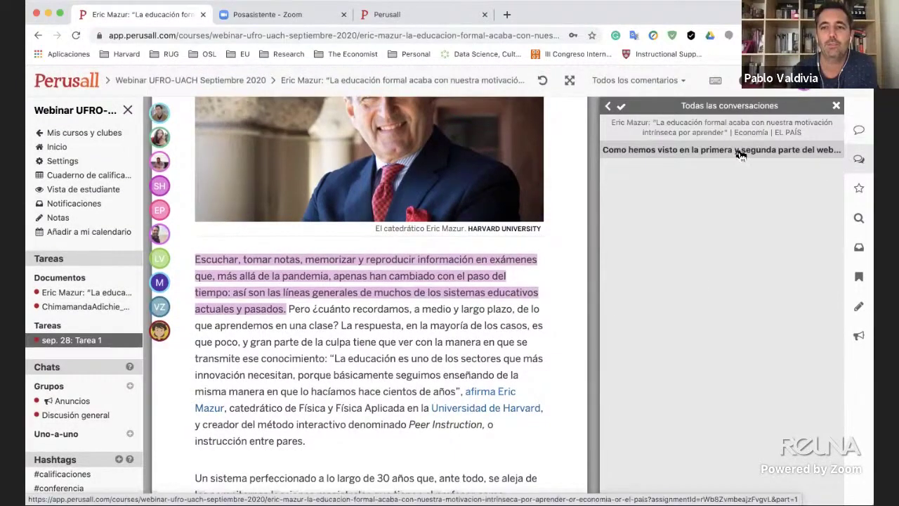
{"action": "left_click", "coordinate": [859, 131]}
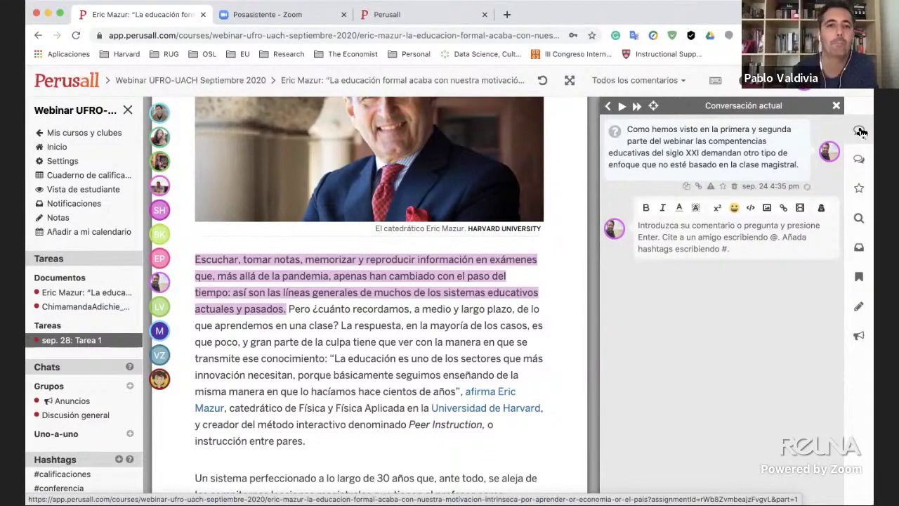
Look through the article down to the answer on memorization, and check the list of all conversations again
{"action": "scroll", "coordinate": [442, 383], "scroll_direction": "down", "scroll_amount": 1}
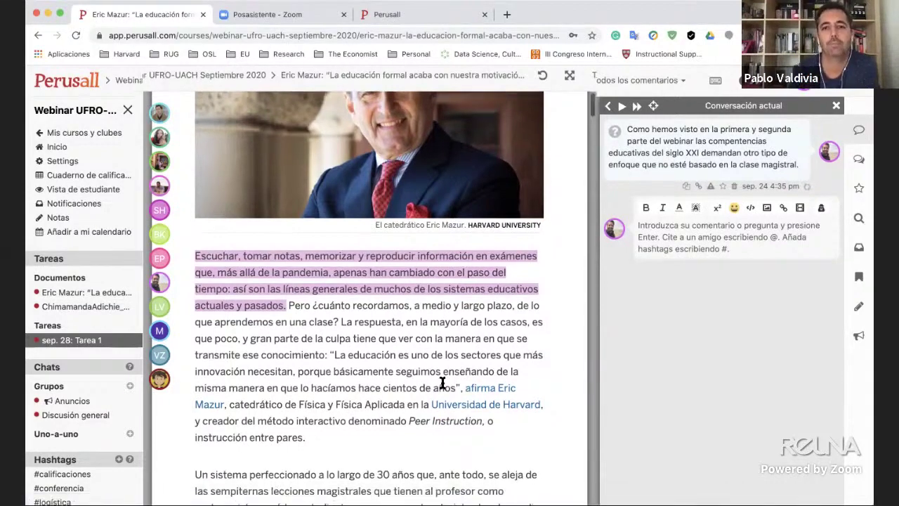
{"action": "scroll", "coordinate": [442, 382], "scroll_direction": "down", "scroll_amount": 8}
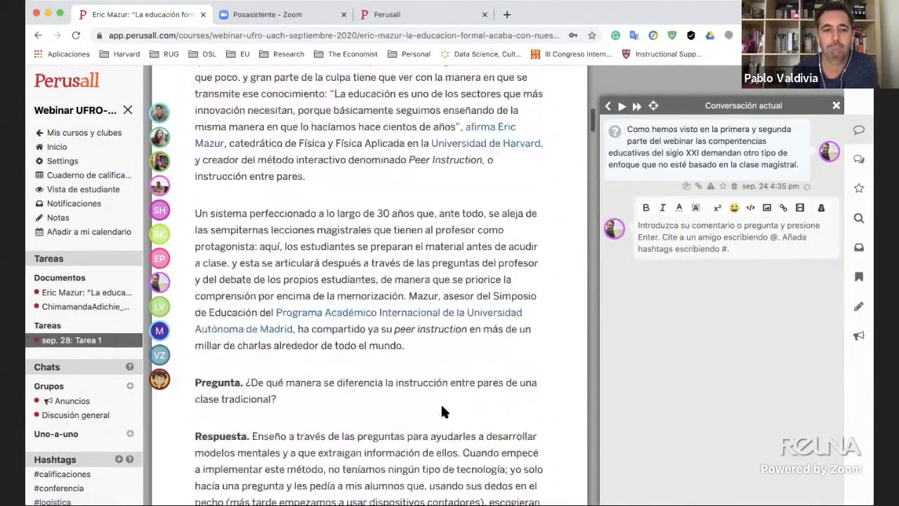
{"action": "scroll", "coordinate": [443, 411], "scroll_direction": "down", "scroll_amount": 4}
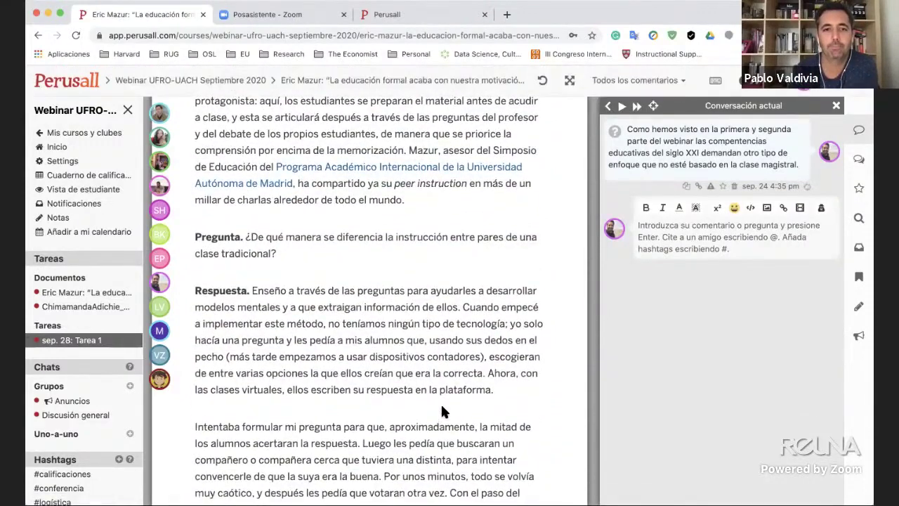
{"action": "scroll", "coordinate": [442, 406], "scroll_direction": "down", "scroll_amount": 9}
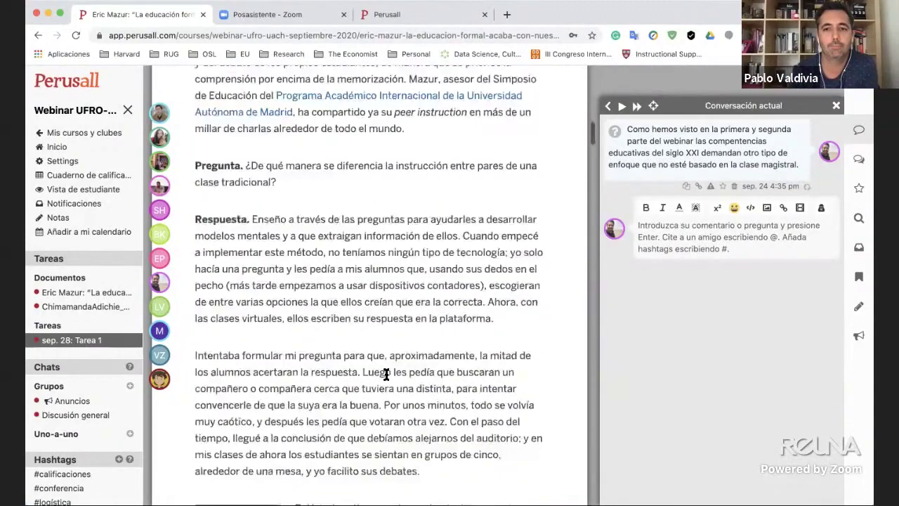
{"action": "scroll", "coordinate": [385, 374], "scroll_direction": "down", "scroll_amount": 16}
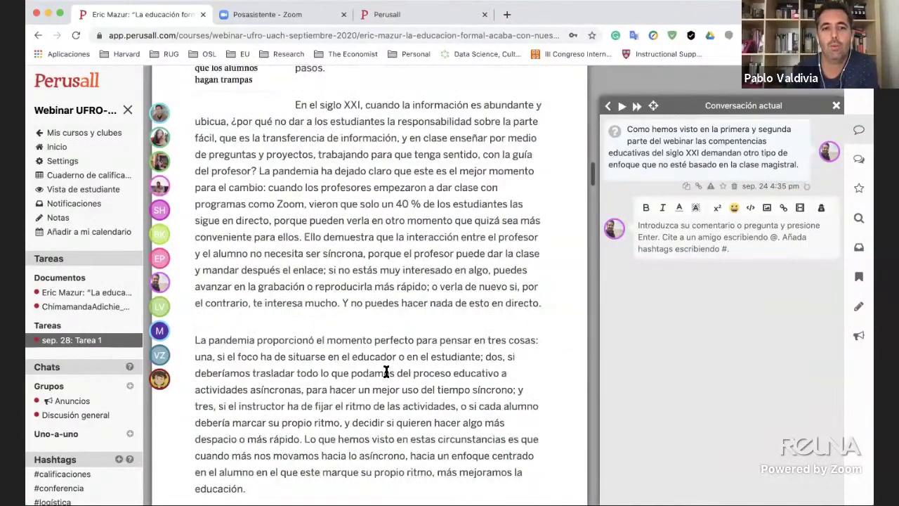
{"action": "scroll", "coordinate": [386, 372], "scroll_direction": "down", "scroll_amount": 10}
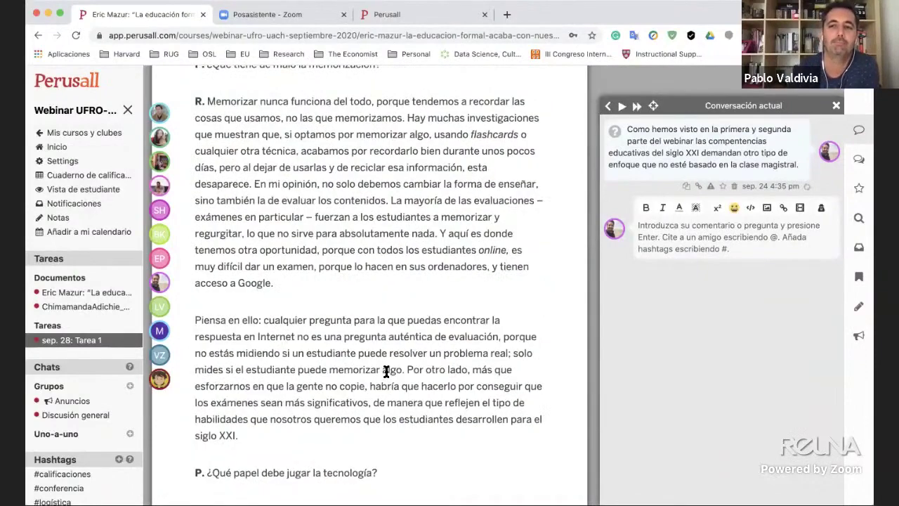
{"action": "left_click", "coordinate": [858, 162]}
{"action": "left_click", "coordinate": [859, 130]}
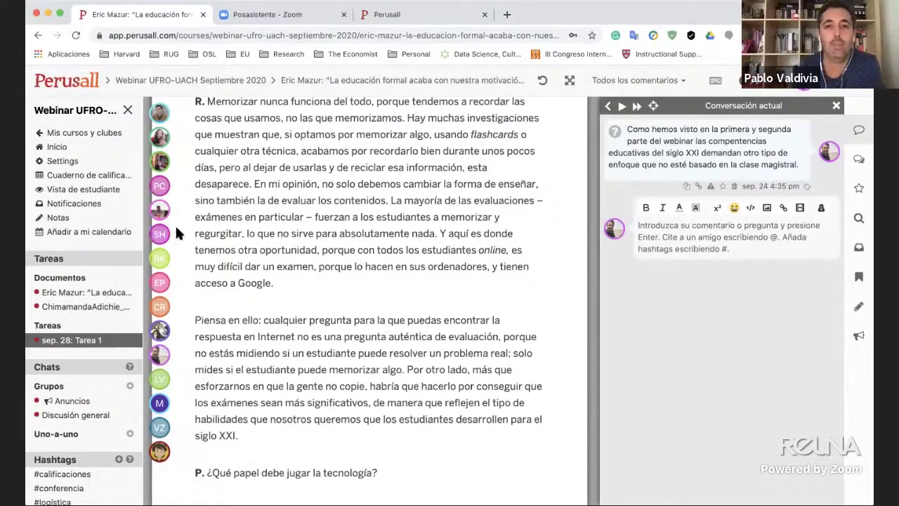
Highlight the sentence from "En mi opinión, más que de tecnología" to "no se haya dado antes." in the answer about technology's role
{"action": "scroll", "coordinate": [327, 230], "scroll_direction": "down", "scroll_amount": 5}
{"action": "scroll", "coordinate": [364, 305], "scroll_direction": "down", "scroll_amount": 3}
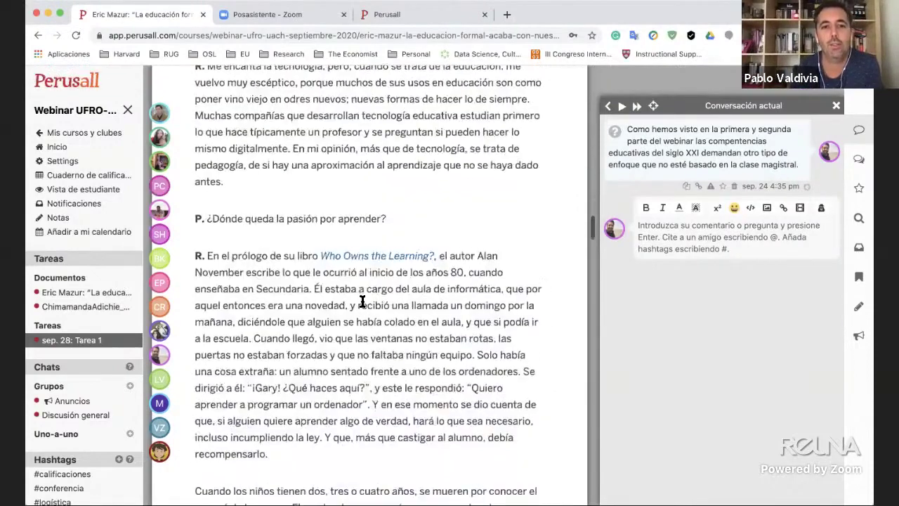
{"action": "scroll", "coordinate": [361, 302], "scroll_direction": "up", "scroll_amount": 1}
{"action": "scroll", "coordinate": [361, 300], "scroll_direction": "up", "scroll_amount": 2}
{"action": "scroll", "coordinate": [362, 301], "scroll_direction": "up", "scroll_amount": 4}
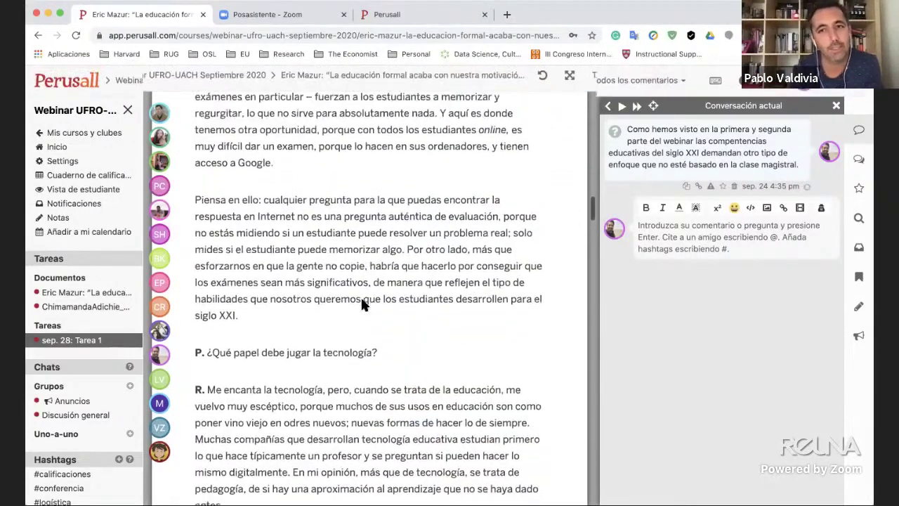
{"action": "scroll", "coordinate": [346, 238], "scroll_direction": "down", "scroll_amount": 3}
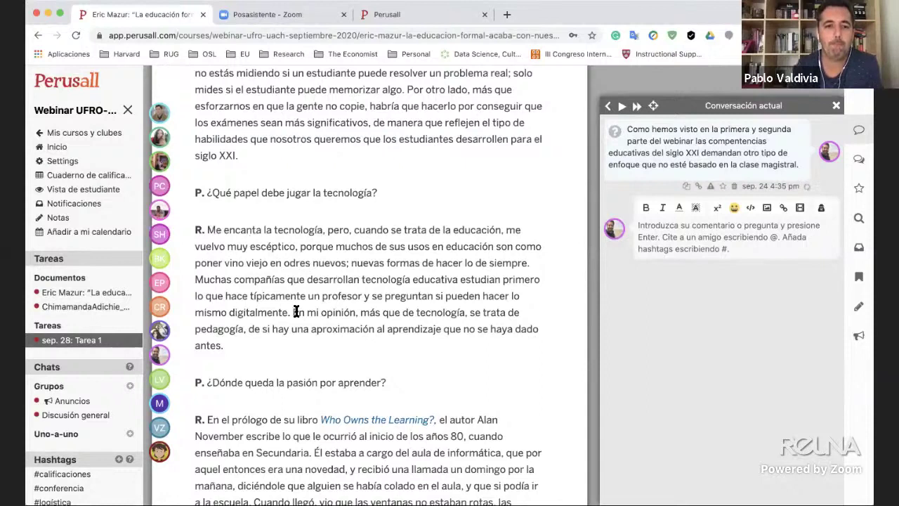
{"action": "left_click_drag", "start_coordinate": [293, 312], "coordinate": [320, 343]}
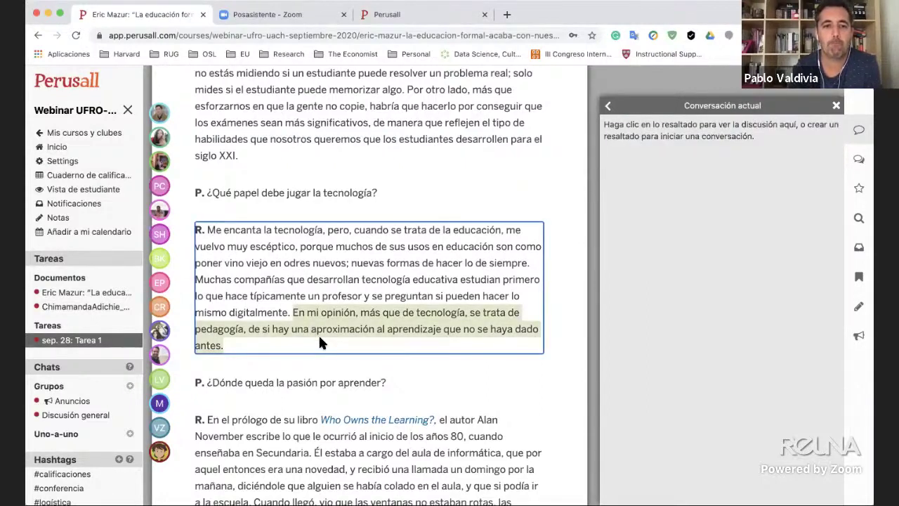
{"action": "left_click_drag", "start_coordinate": [319, 343], "coordinate": [320, 343]}
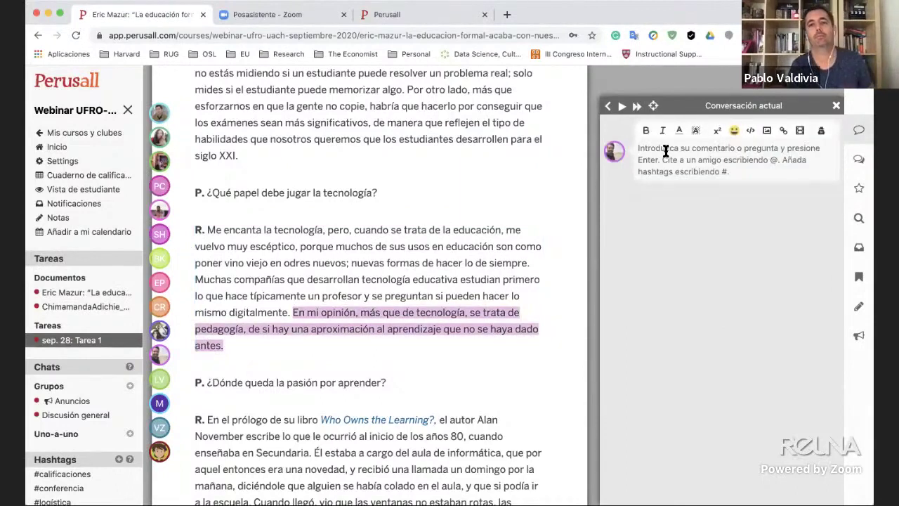
Start a comment on the highlighted sentence with "Esta afirmación de Eric Mazur me parece clave para entender que Perusall y"
{"action": "left_click", "coordinate": [665, 152]}
{"action": "type", "text": "Esta"}
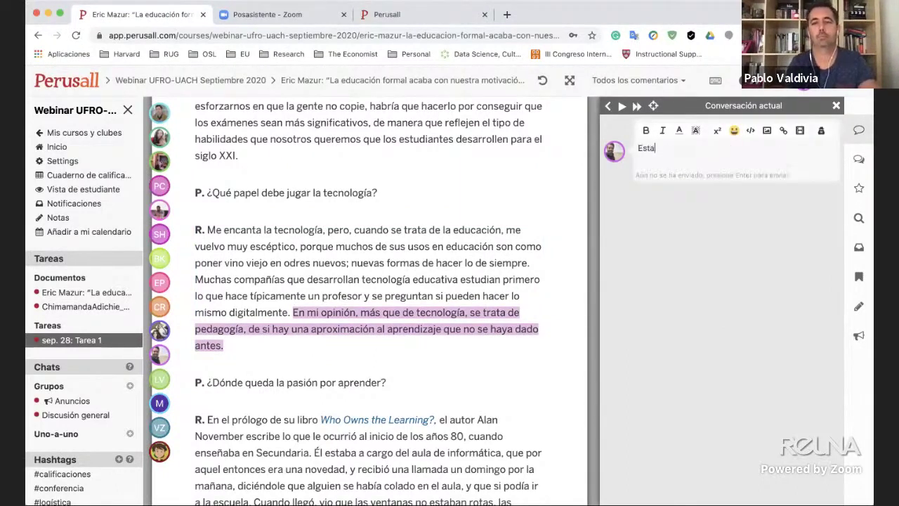
{"action": "key", "text": "BackSpace"}
{"action": "key", "text": "BackSpace"}
{"action": "type", "text": "ta afirmaci"}
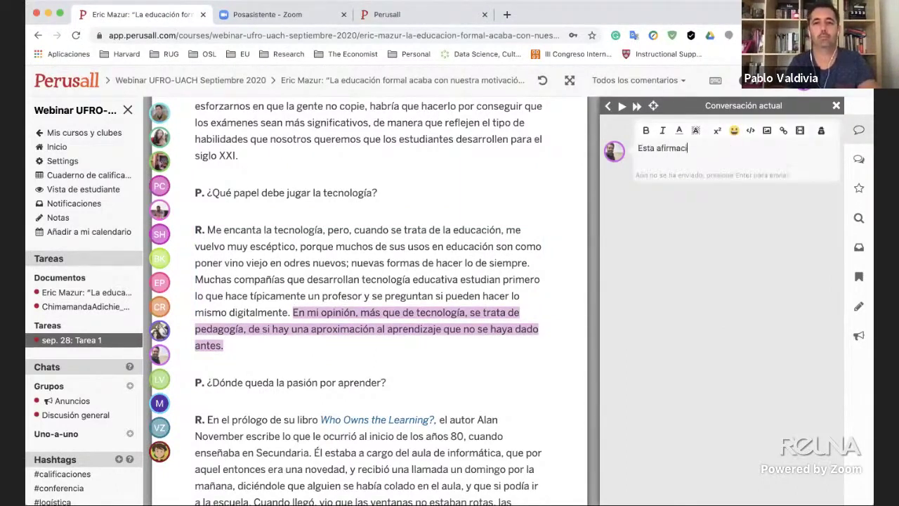
{"action": "type", "text": "ón de Er"}
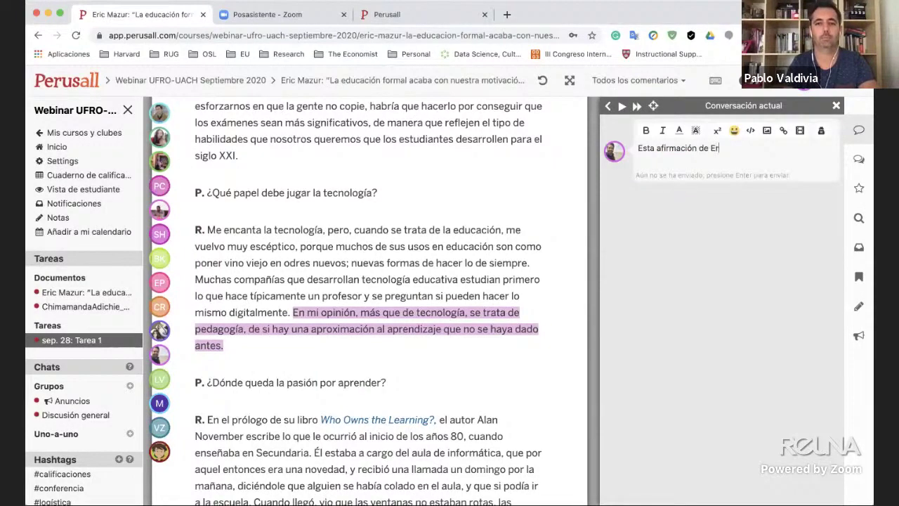
{"action": "type", "text": "ic Mazur me pa"}
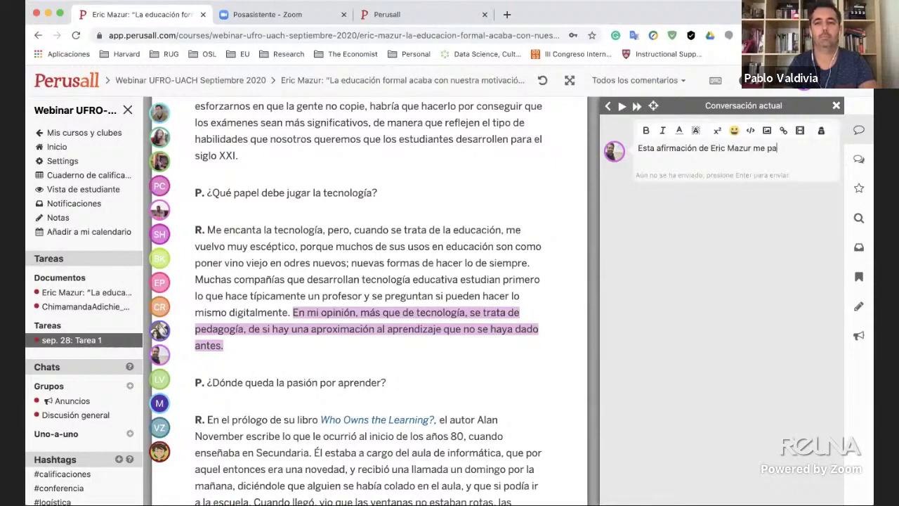
{"action": "type", "text": "rece clas"}
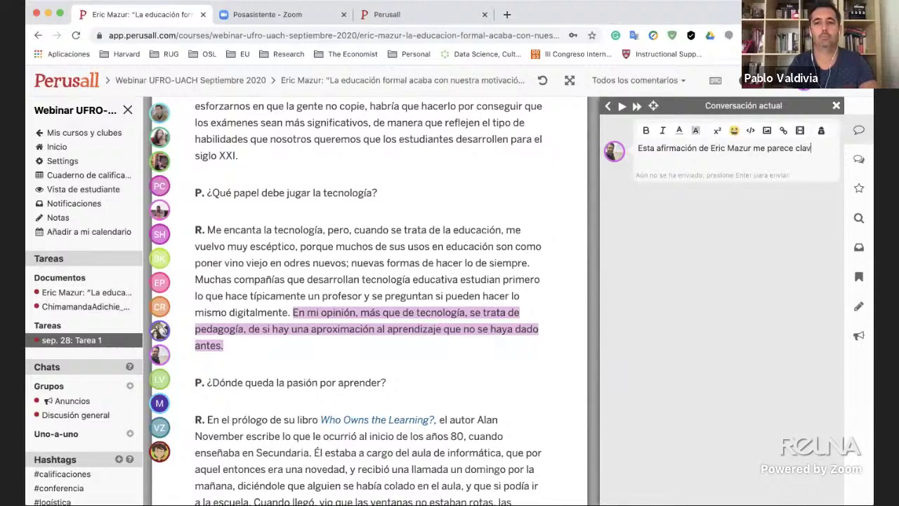
{"action": "type", "text": "e para enten"}
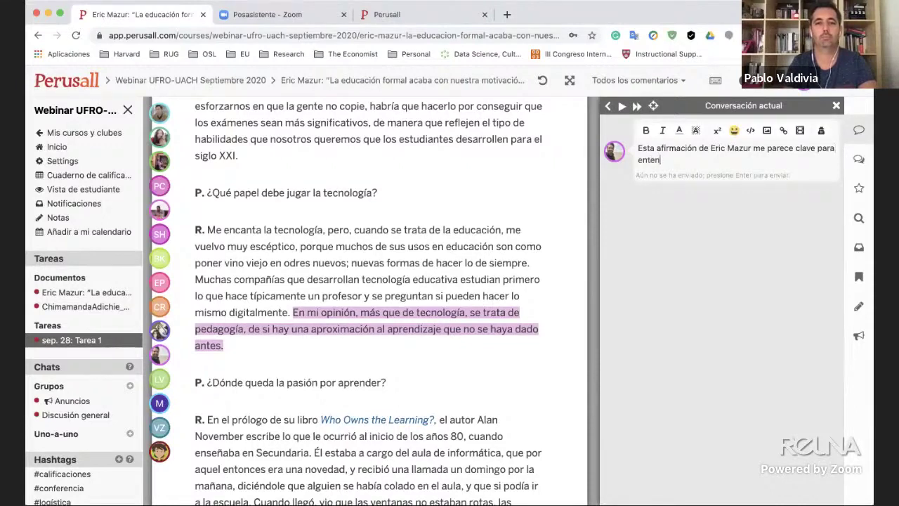
{"action": "type", "text": "der que Perusall y este"}
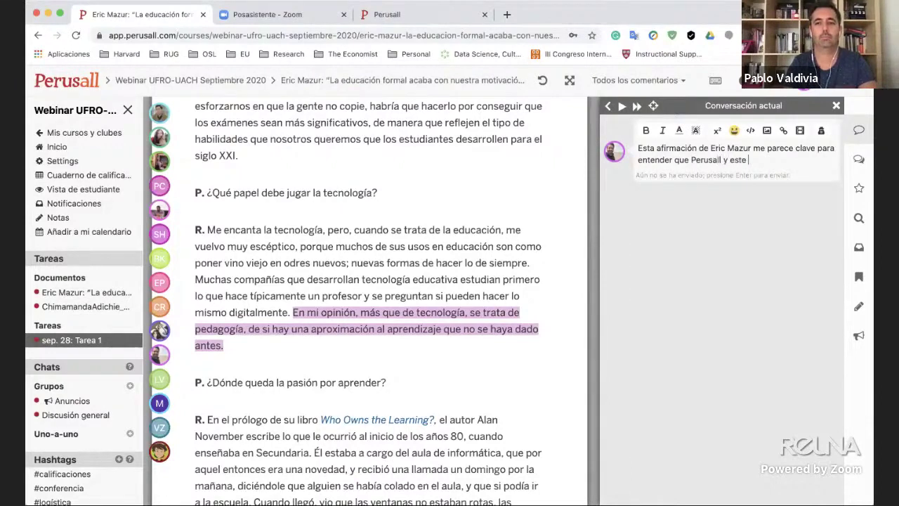
Continue the comment with "estas nuevas metodologías híbridas de aprendizaje requieren repensar cómo enseñamos y qué enseñamos."
{"action": "key", "text": "BackSpace"}
{"action": "key", "text": "BackSpace"}
{"action": "type", "text": "as nuevas metodología"}
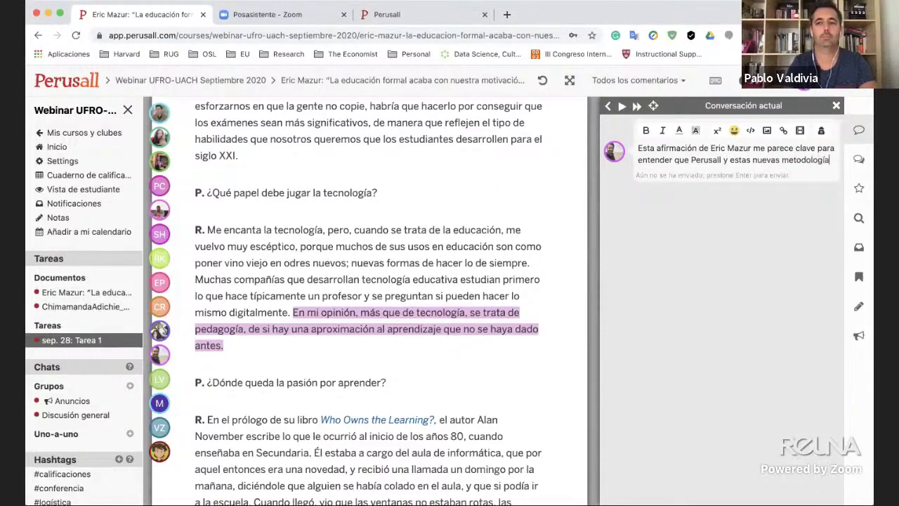
{"action": "type", "text": "s híbri"}
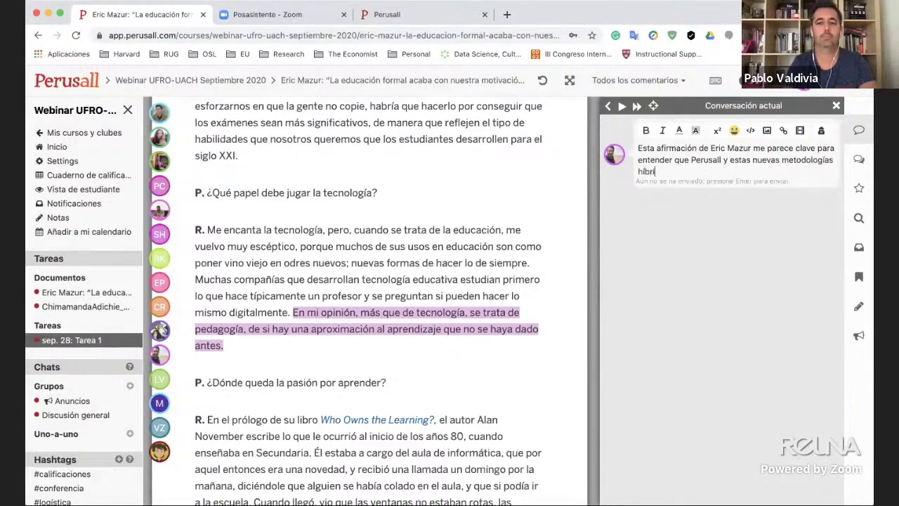
{"action": "type", "text": "das de apre"}
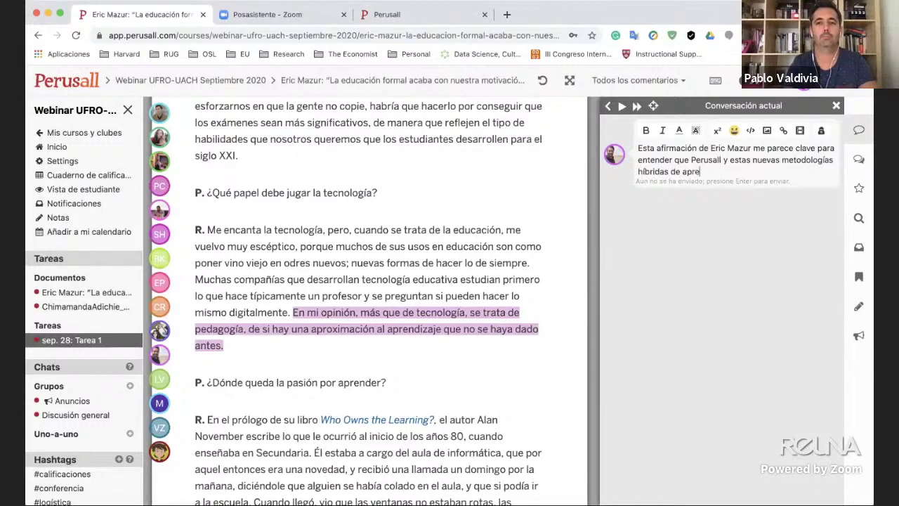
{"action": "type", "text": "ndizaje requiren"}
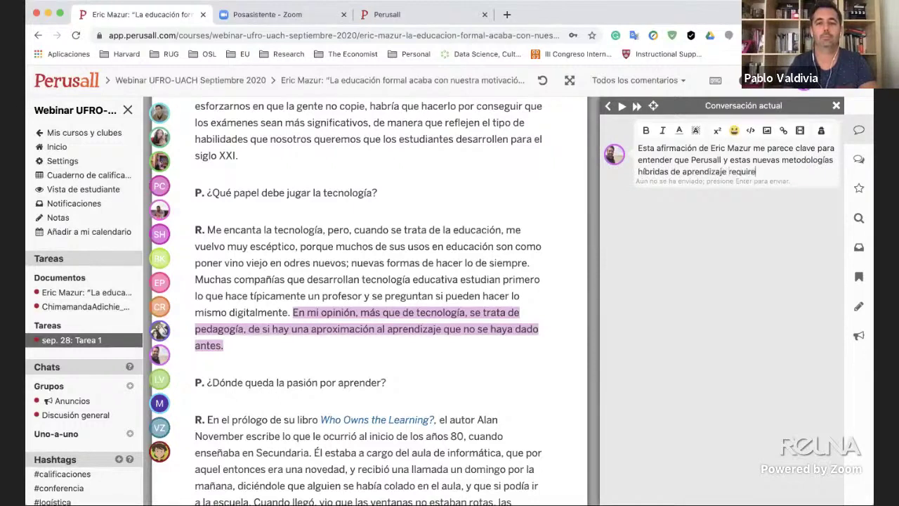
{"action": "key", "text": "BackSpace"}
{"action": "key", "text": "BackSpace"}
{"action": "key", "text": "BackSpace"}
{"action": "key", "text": "BackSpace"}
{"action": "type", "text": "eren repensar cómo en"}
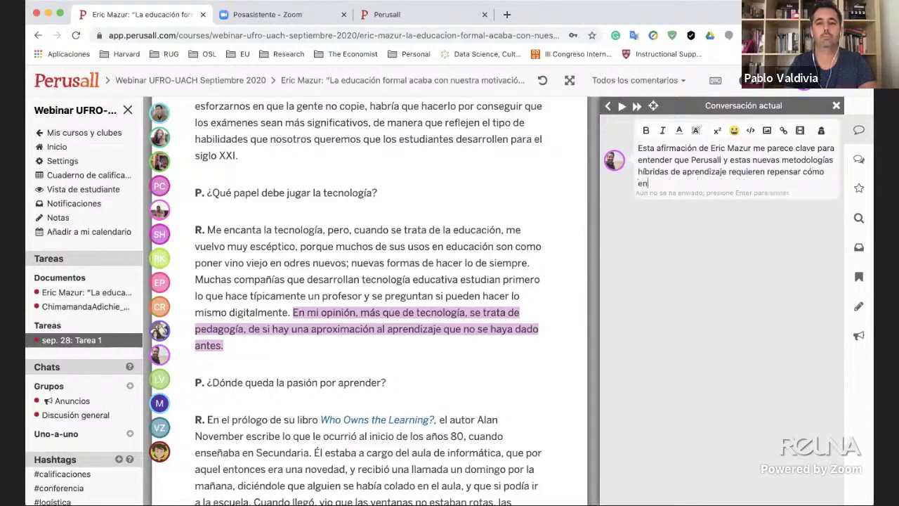
{"action": "type", "text": "señamos y "}
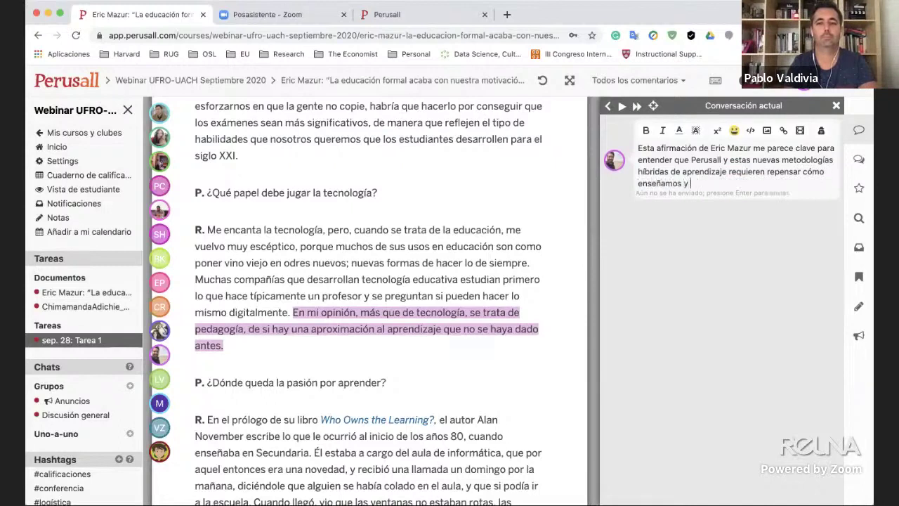
{"action": "type", "text": "qué ense"}
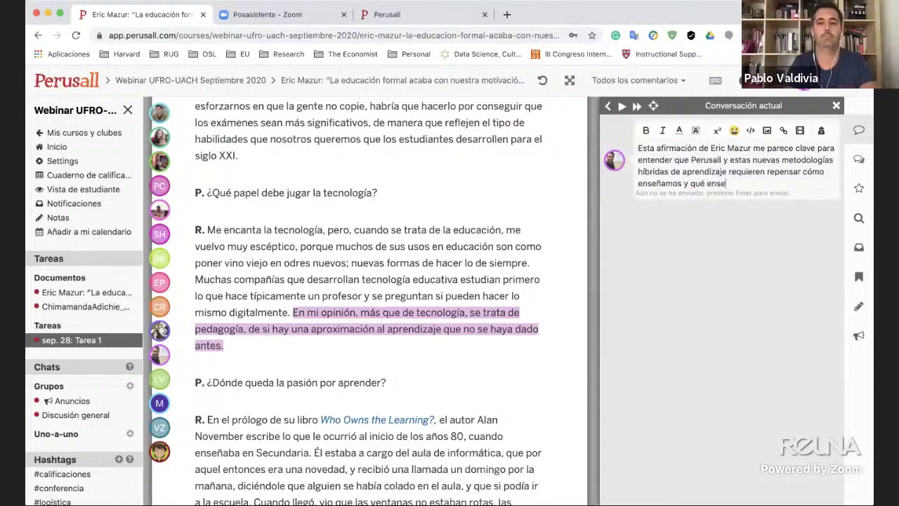
{"action": "type", "text": "ñamos"}
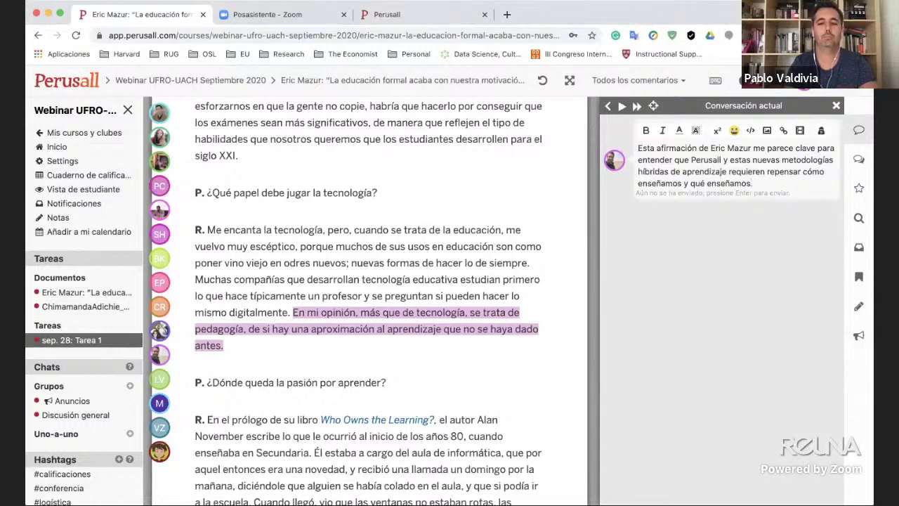
Finish the comment with "¿Pensáis que estamos ante un cambio de paradigma?" and post it
{"action": "type", "text": ". ¿Pnes"}
{"action": "key", "text": "BackSpace"}
{"action": "key", "text": "BackSpace"}
{"action": "key", "text": "BackSpace"}
{"action": "type", "text": "ensáis que estamos a"}
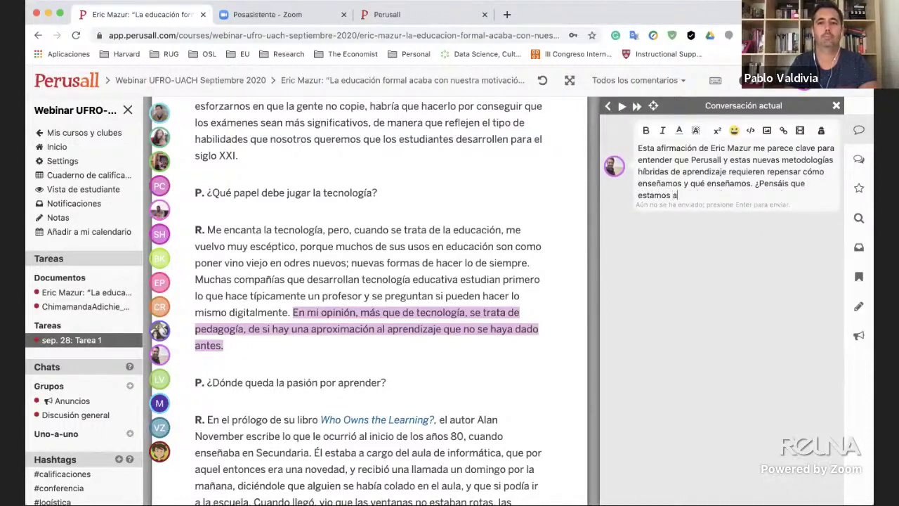
{"action": "type", "text": "nte un cambio de paradigma?"}
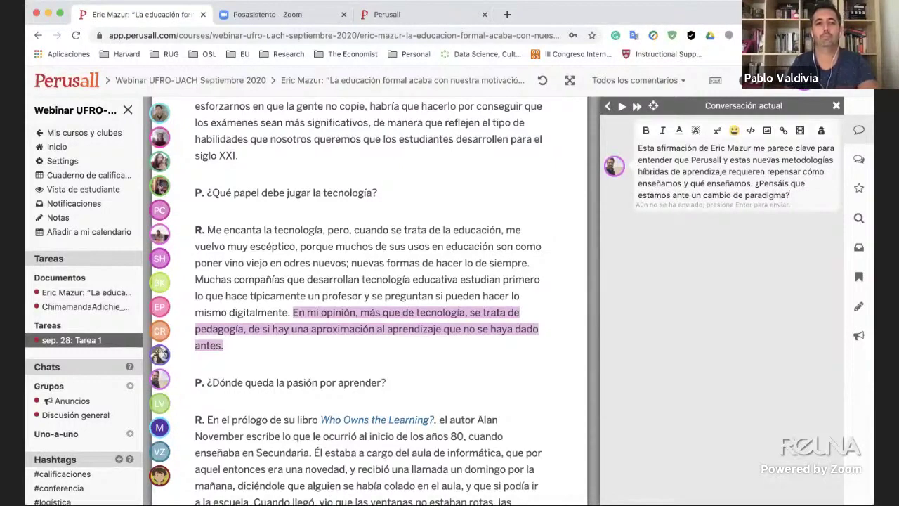
{"action": "key", "text": "Return"}
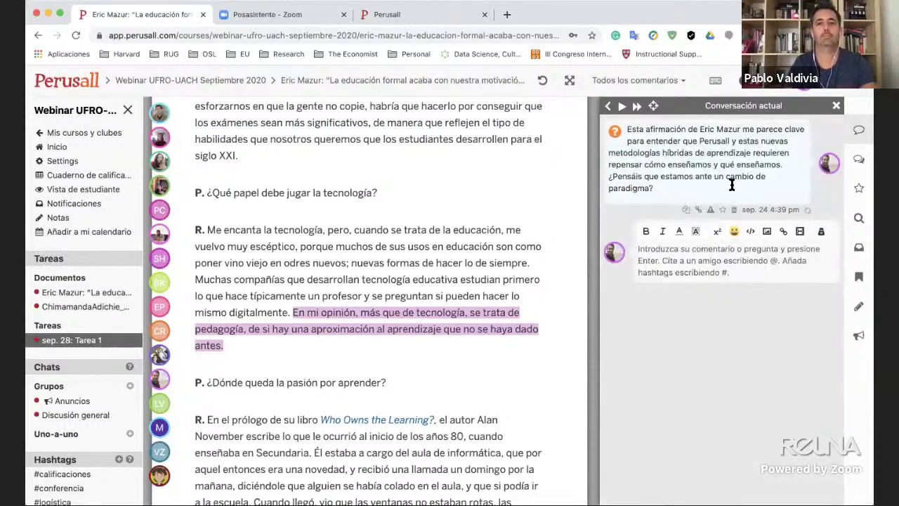
Check the list of all conversations and look through the article around the answer on technology's role
{"action": "left_click", "coordinate": [859, 163]}
{"action": "left_click", "coordinate": [859, 130]}
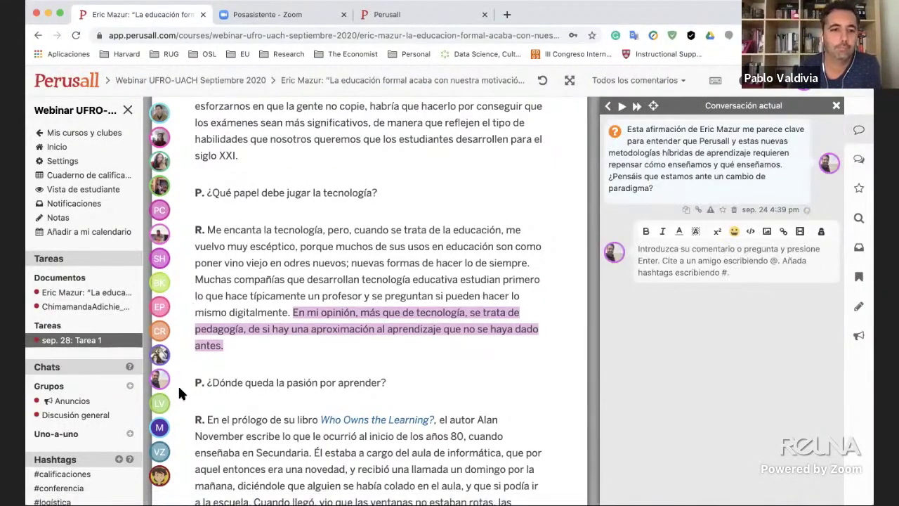
{"action": "scroll", "coordinate": [322, 410], "scroll_direction": "down", "scroll_amount": 10}
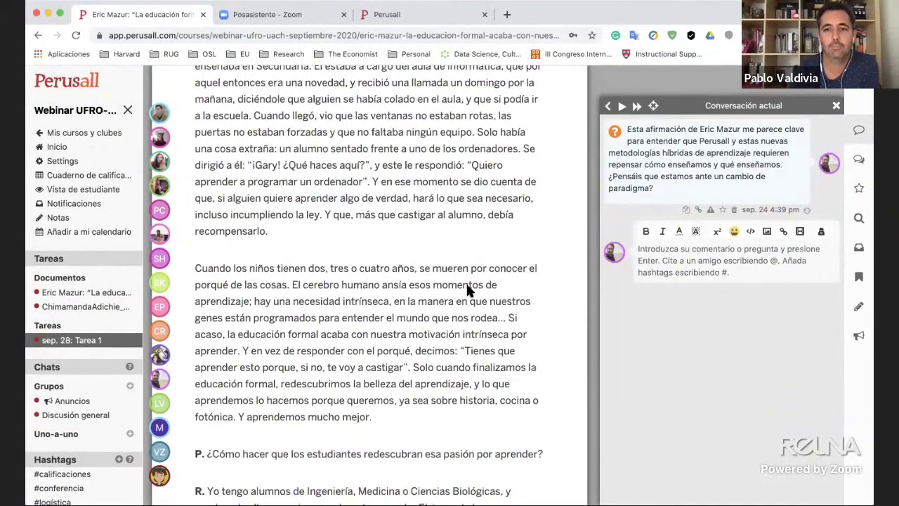
{"action": "scroll", "coordinate": [444, 288], "scroll_direction": "up", "scroll_amount": 15}
{"action": "scroll", "coordinate": [444, 289], "scroll_direction": "up", "scroll_amount": 10}
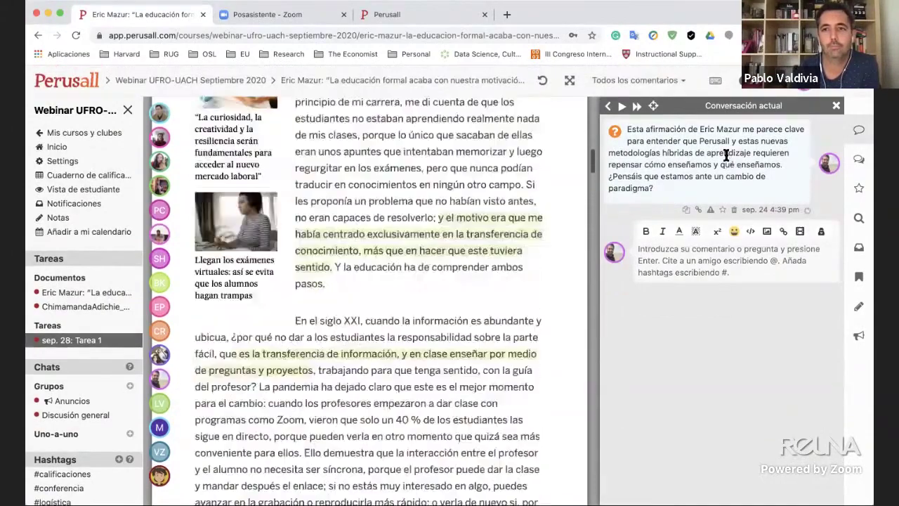
Open the conversation starting "Como hemos visto en la primera y segunda parte" from the full list, recheck the list and return to it
{"action": "left_click", "coordinate": [858, 160]}
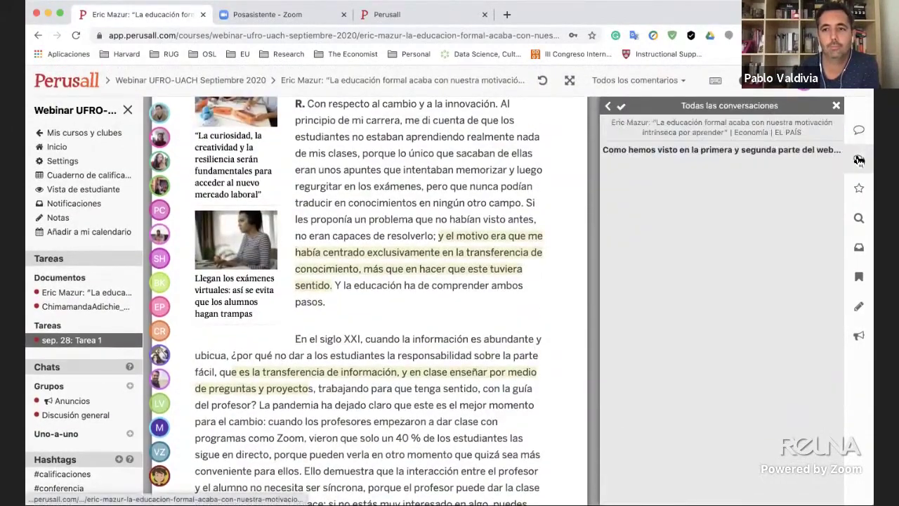
{"action": "left_click", "coordinate": [747, 158]}
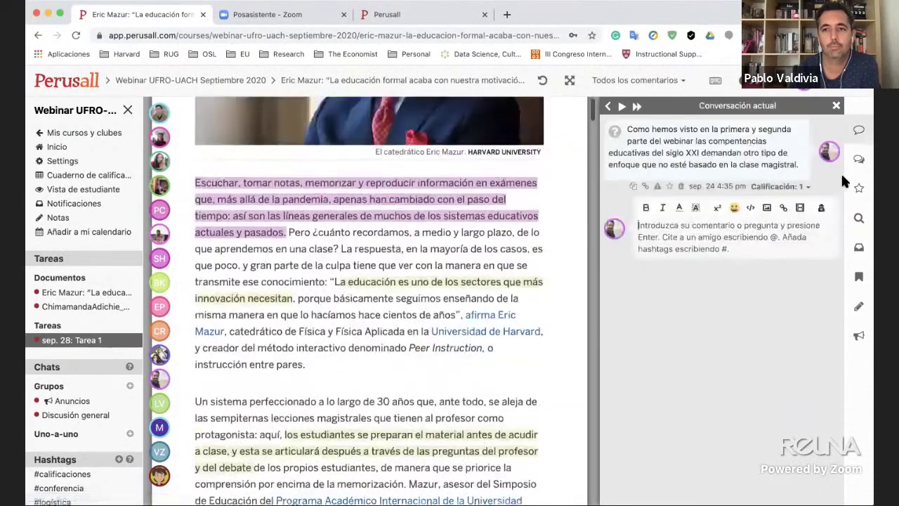
{"action": "left_click", "coordinate": [864, 160]}
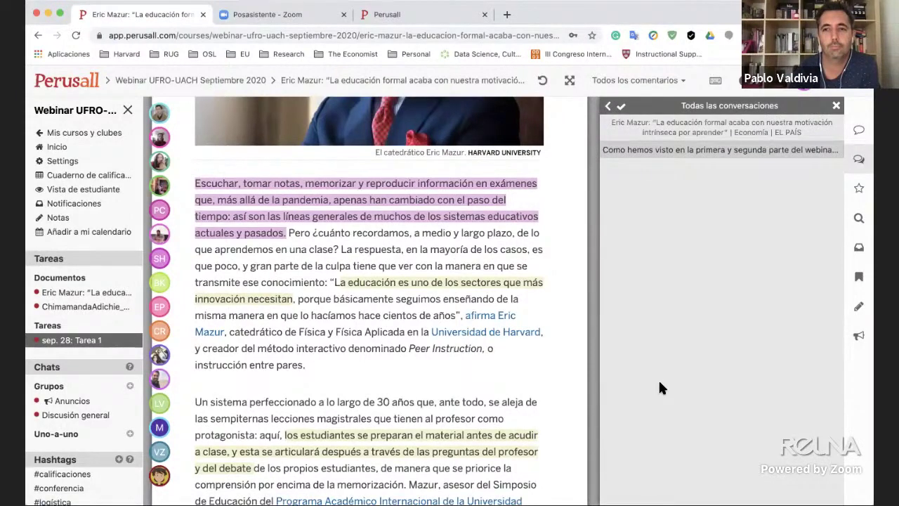
{"action": "left_click", "coordinate": [858, 130]}
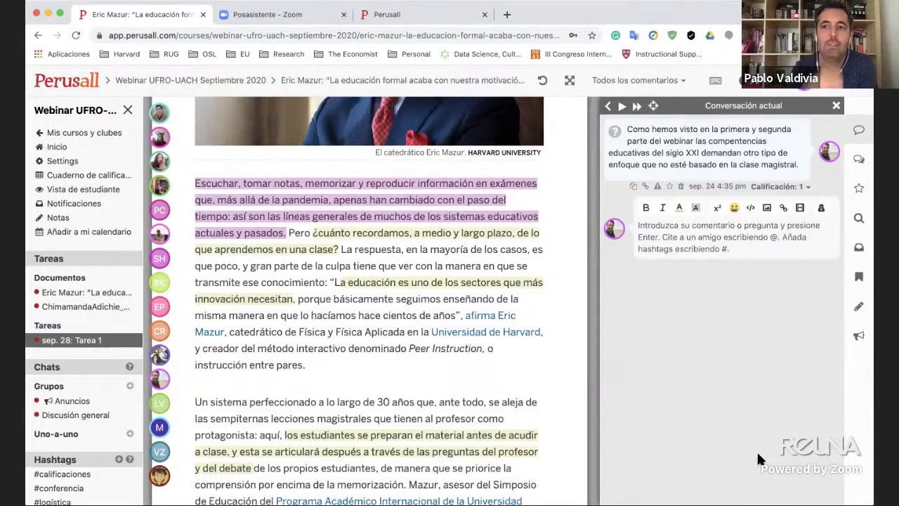
In the conversation on "¿cuánto recordamos, a medio y largo plazo", endorse the participant's question and start a reply mentioning its author
{"action": "left_click", "coordinate": [371, 241]}
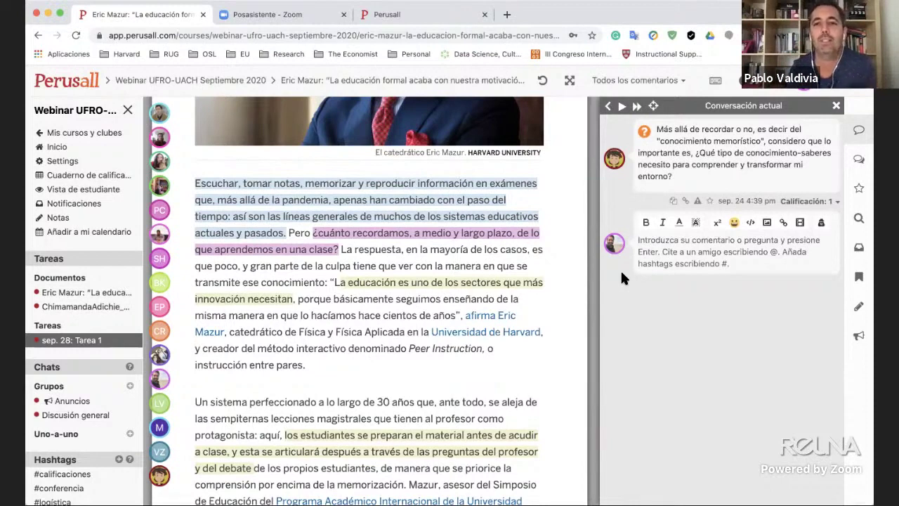
{"action": "left_click", "coordinate": [645, 132]}
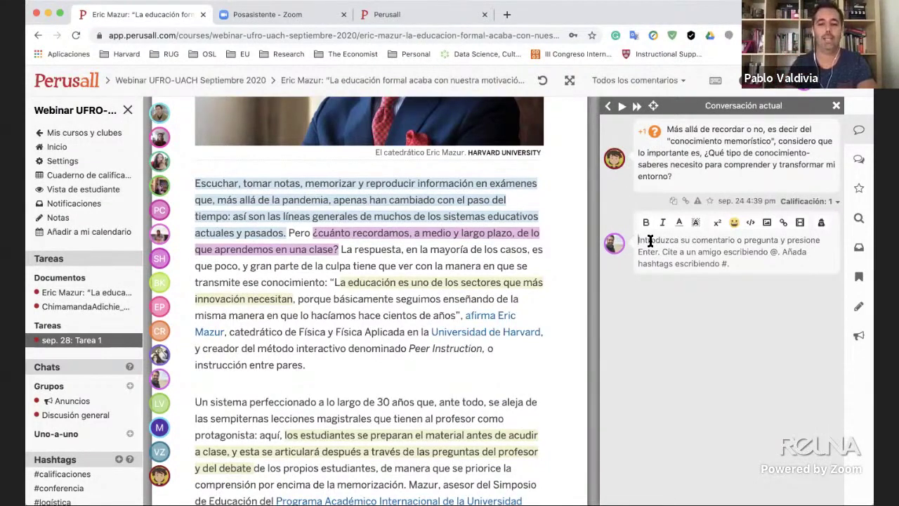
{"action": "type", "text": "@"}
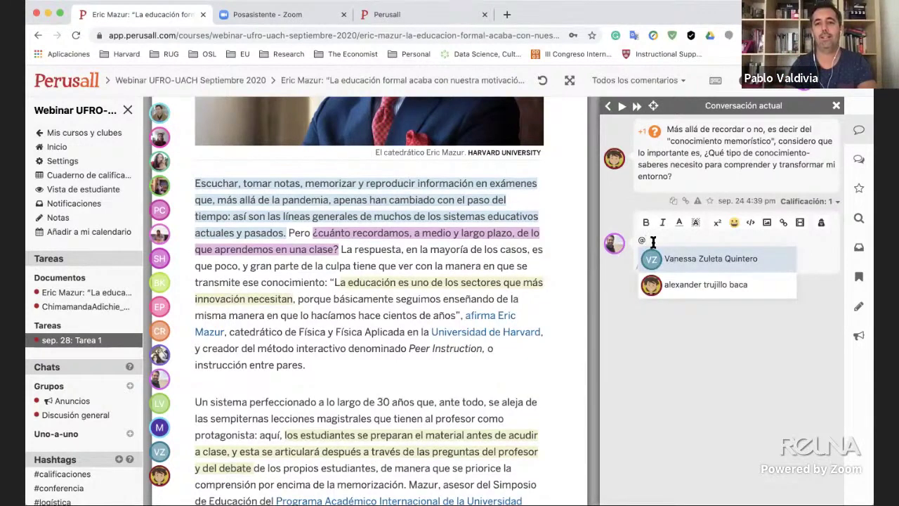
{"action": "left_click", "coordinate": [678, 290]}
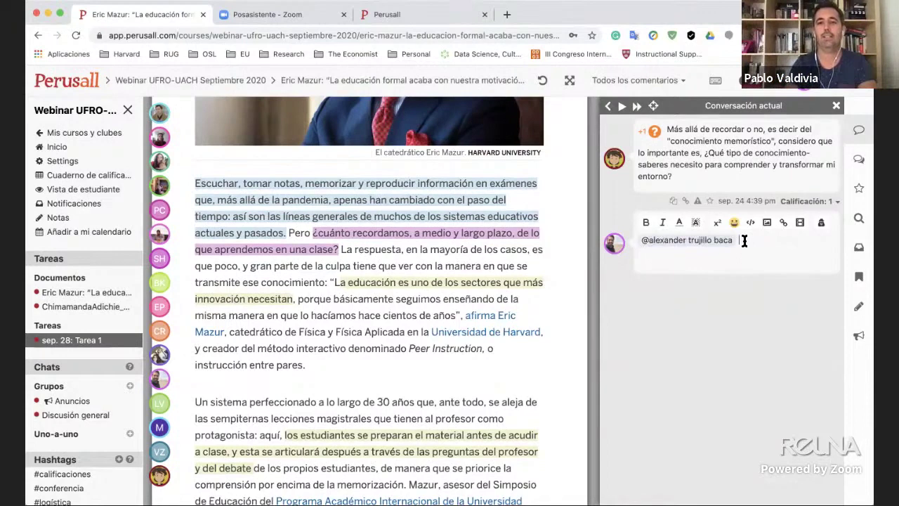
Begin the reply after the author's mention with "Me parece muy oportuna tu pregunta"
{"action": "type", "text": "ME parece"}
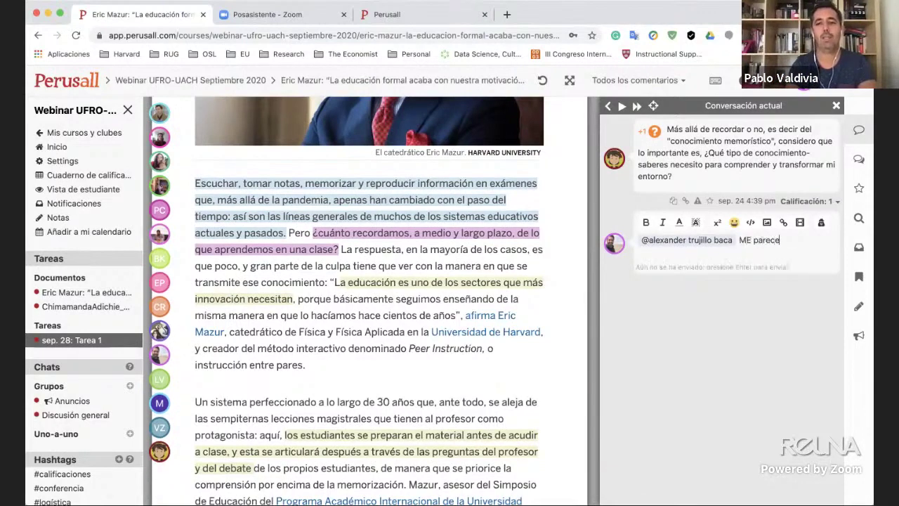
{"action": "key", "text": "BackSpace"}
{"action": "key", "text": "BackSpace"}
{"action": "key", "text": "BackSpace"}
{"action": "key", "text": "BackSpace"}
{"action": "key", "text": "BackSpace"}
{"action": "key", "text": "BackSpace"}
{"action": "key", "text": "BackSpace"}
{"action": "key", "text": "BackSpace"}
{"action": "key", "text": "BackSpace"}
{"action": "type", "text": "e "}
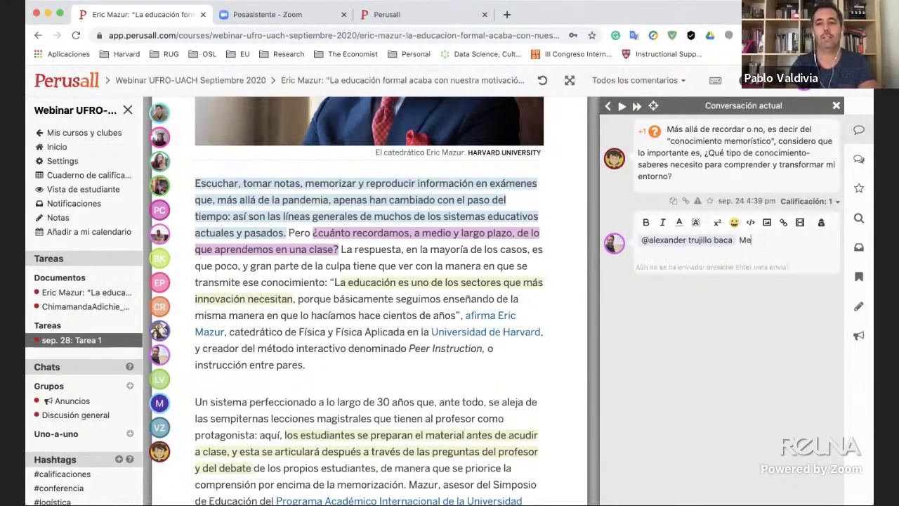
{"action": "type", "text": "parece m"}
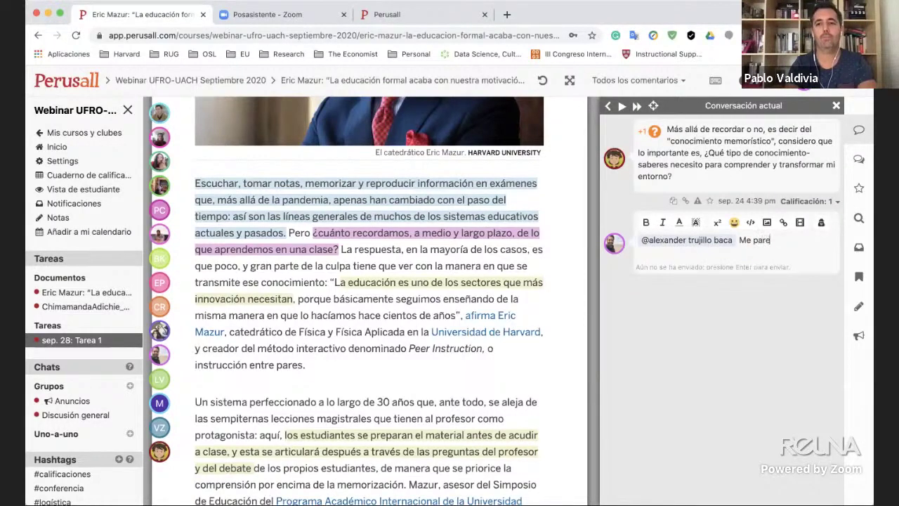
{"action": "type", "text": "o"}
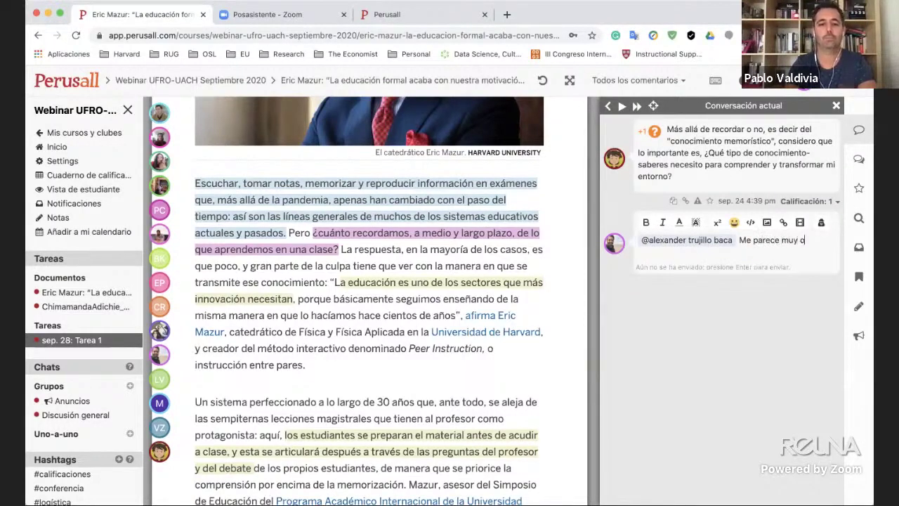
{"action": "type", "text": "portuna tu pre"}
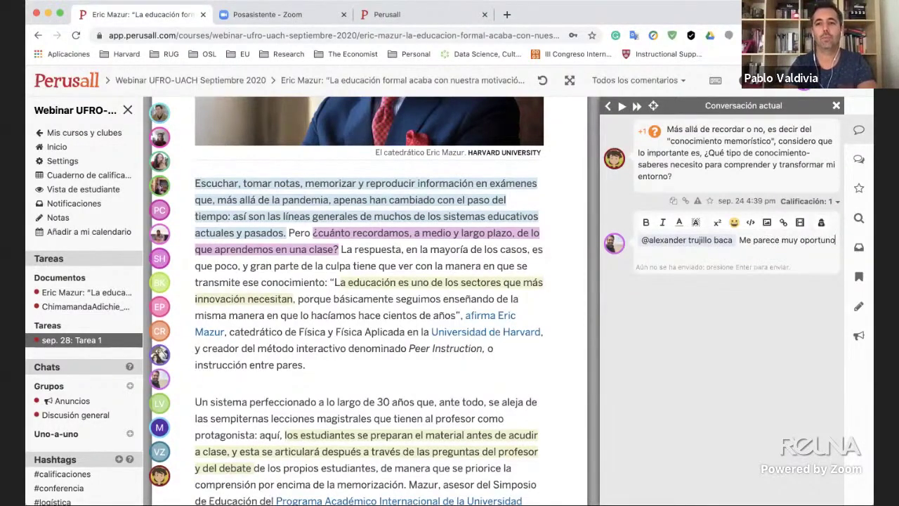
{"action": "type", "text": "gunta"}
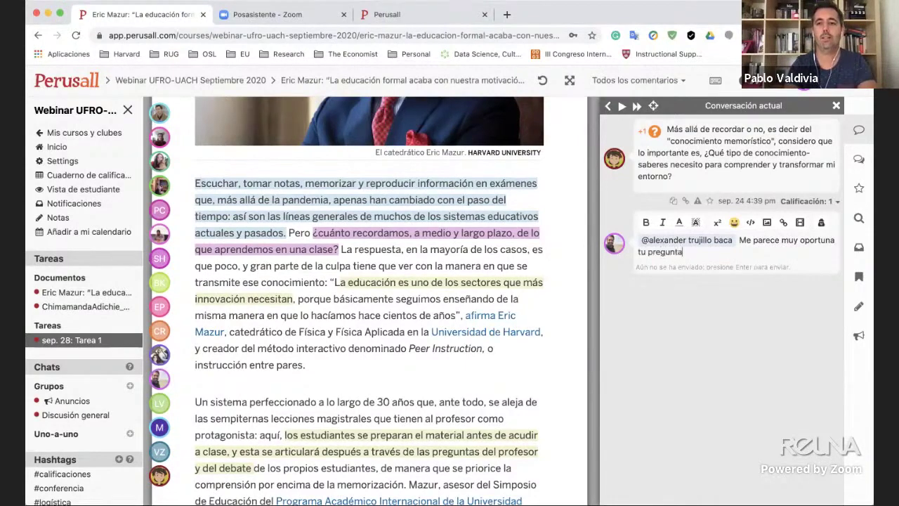
Continue the reply's opening sentence with ", a mí también me gustaría saber más"
{"action": "type", "text": ", a mí"}
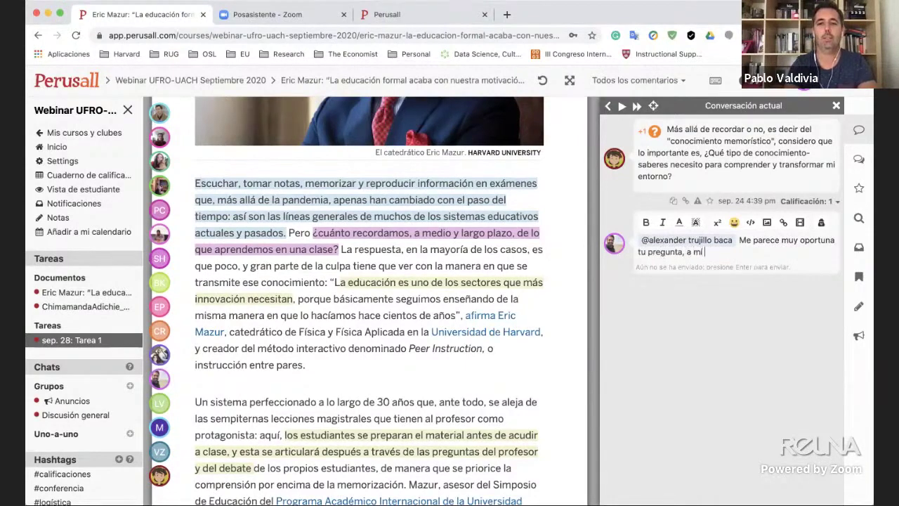
{"action": "type", "text": " también me gustar"}
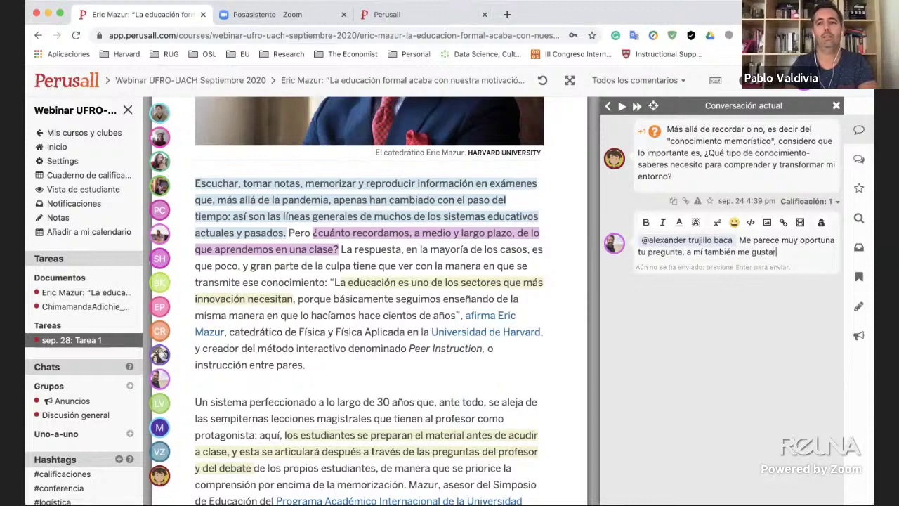
{"action": "type", "text": "ía me"}
{"action": "key", "text": "BackSpace"}
{"action": "key", "text": "BackSpace"}
{"action": "key", "text": "BackSpace"}
{"action": "type", "text": "saber más,"}
{"action": "key", "text": "BackSpace"}
End the reply's first sentence and add "Vamos a ver si alguien puede contribuir a este importante debate."
{"action": "type", "text": ". Vamos a ver qu"}
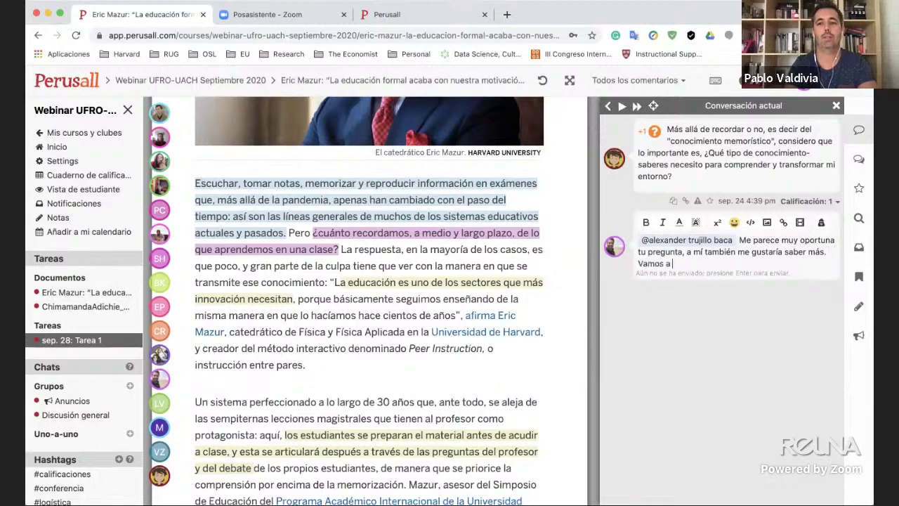
{"action": "key", "text": "BackSpace"}
{"action": "key", "text": "BackSpace"}
{"action": "type", "text": "si a"}
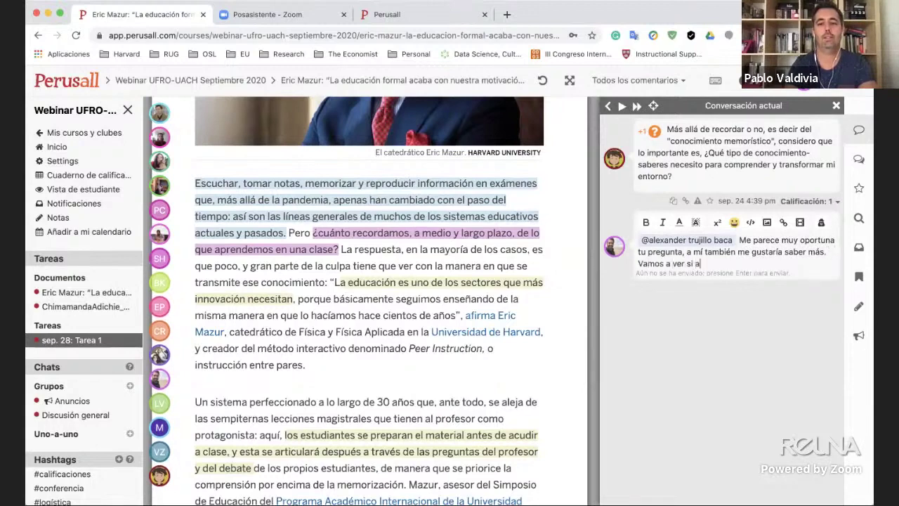
{"action": "type", "text": "lguien puede contribui"}
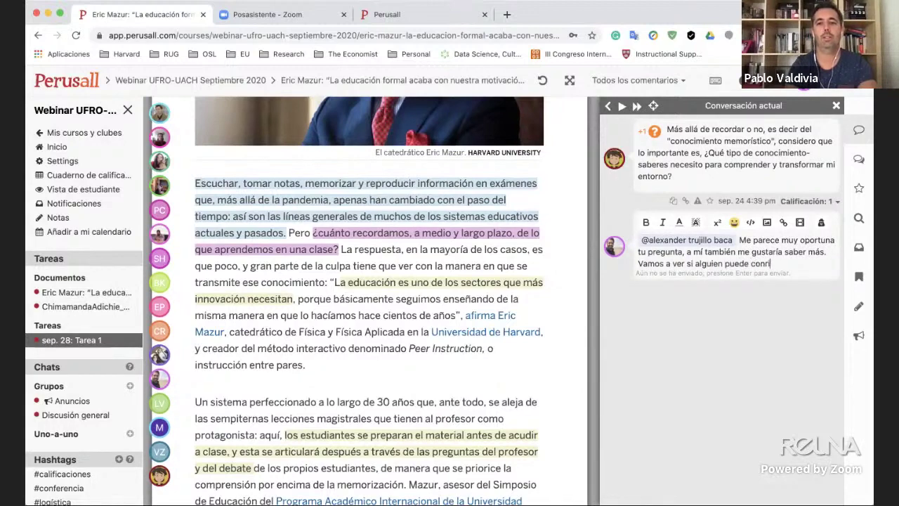
{"action": "type", "text": "r a este impor"}
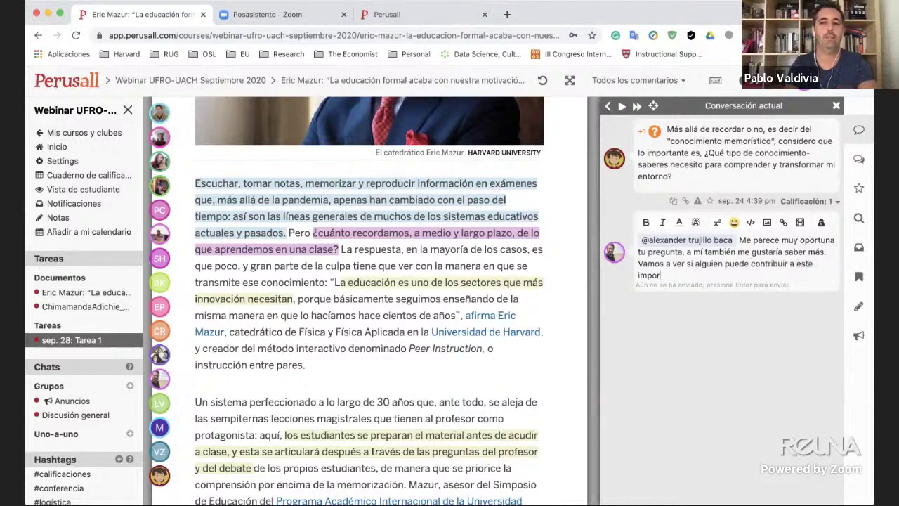
{"action": "type", "text": "tante debate. "}
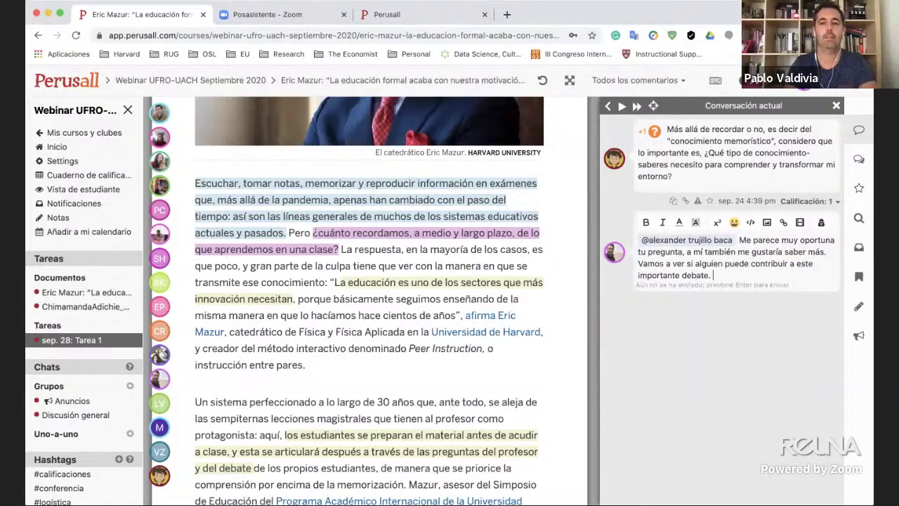
Mention the other suggested participant in the reply, ask "¿qué piensas tú al respecto?" and post it
{"action": "type", "text": "@"}
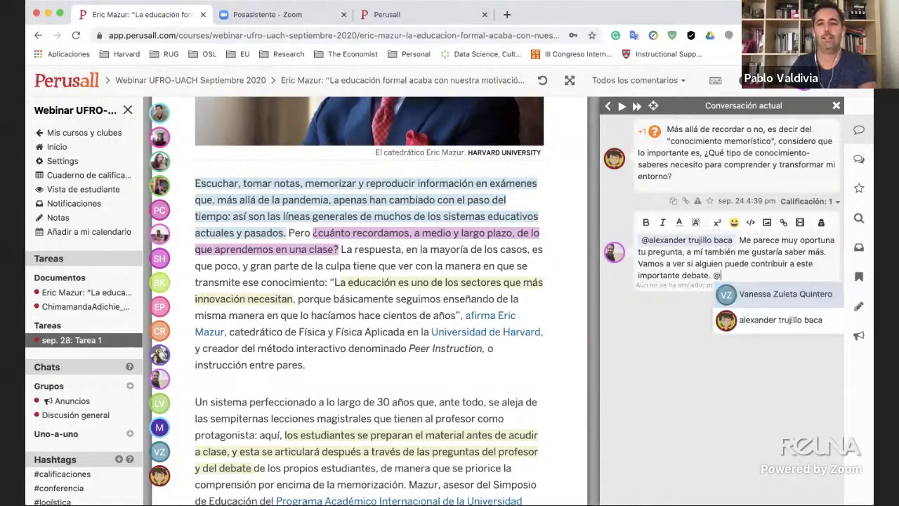
{"action": "left_click", "coordinate": [774, 295]}
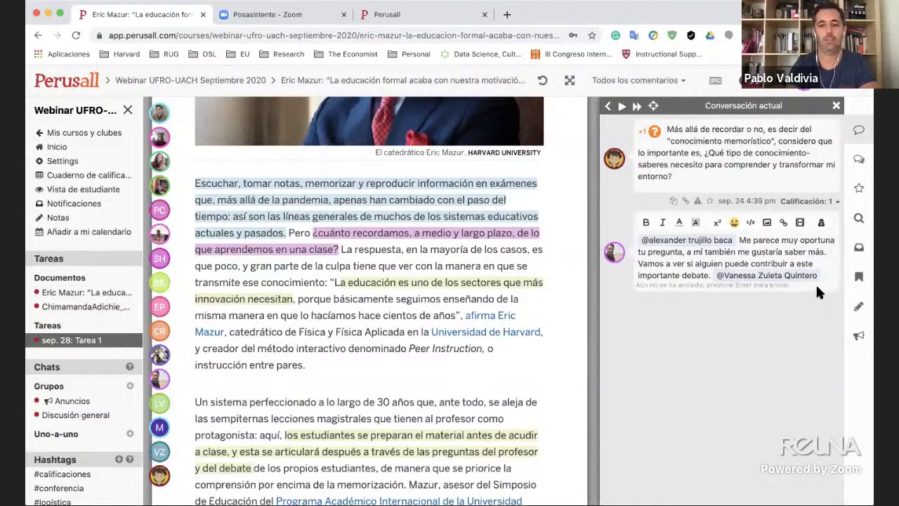
{"action": "type", "text": "qué"}
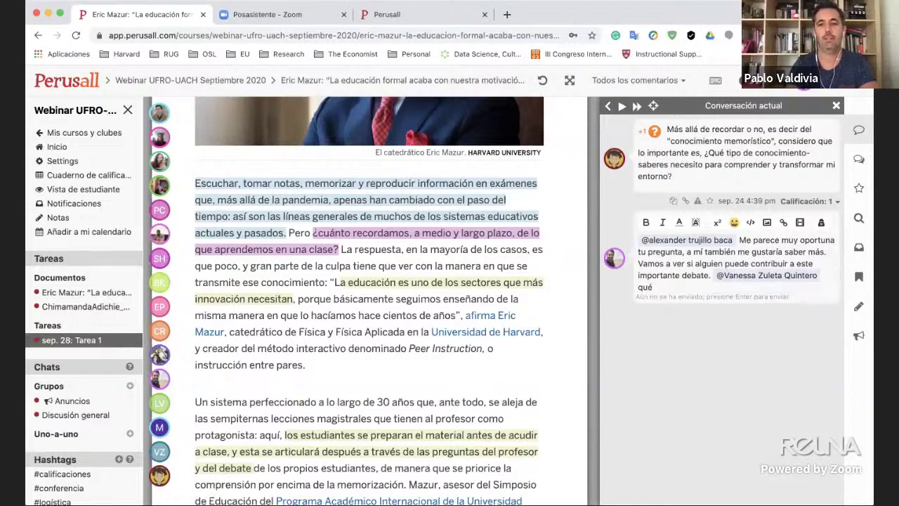
{"action": "type", "text": " piensas tú"}
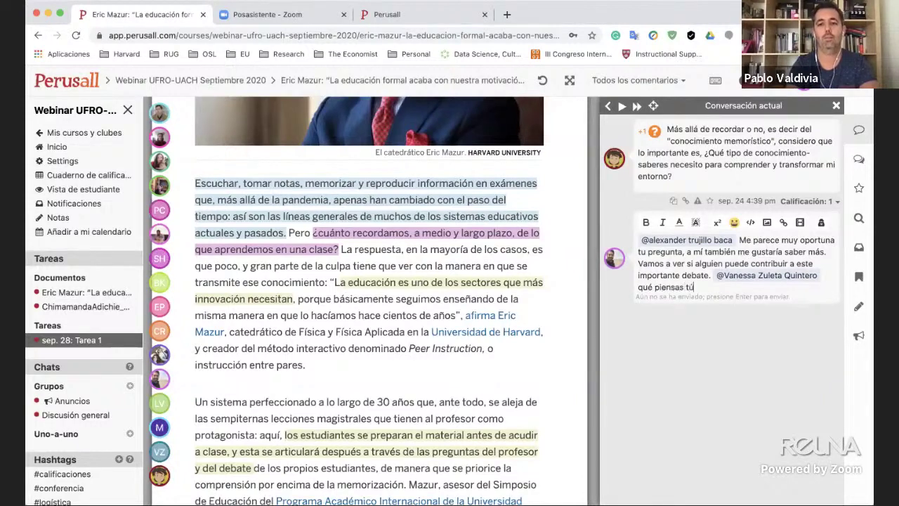
{"action": "type", "text": " al respecto?"}
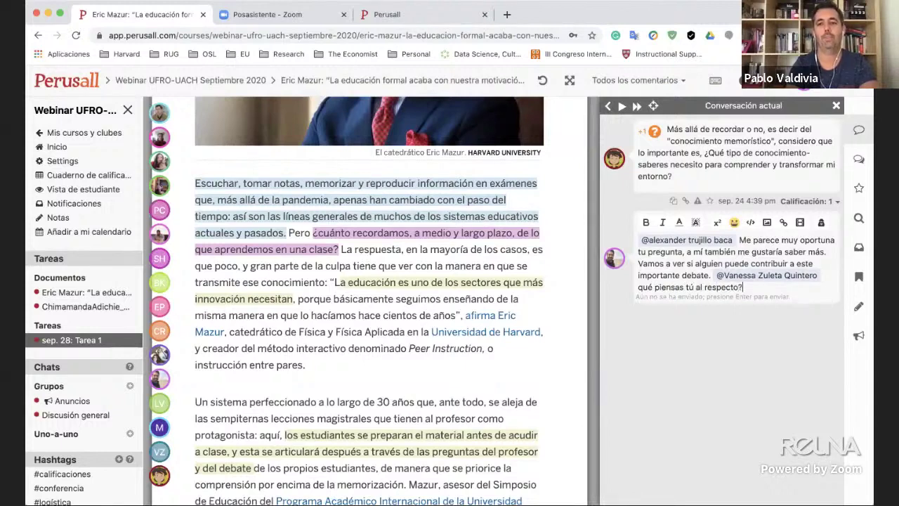
{"action": "left_click", "coordinate": [640, 287]}
{"action": "type", "text": "¿"}
{"action": "key", "text": "Return"}
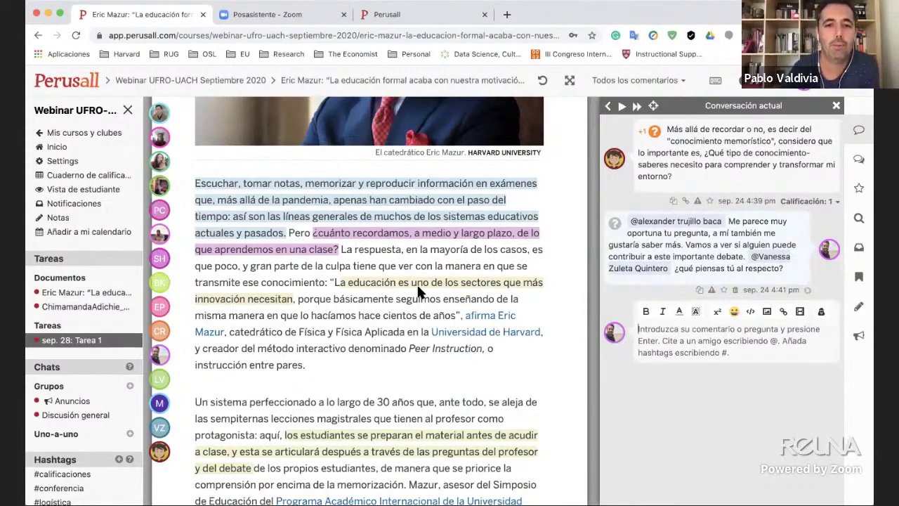
Open the conversation on "La educación es uno de los sectores que más innovación necesitan" and upvote the comment about Chile
{"action": "scroll", "coordinate": [418, 291], "scroll_direction": "down", "scroll_amount": 1}
{"action": "scroll", "coordinate": [416, 283], "scroll_direction": "down", "scroll_amount": 5}
{"action": "scroll", "coordinate": [417, 283], "scroll_direction": "up", "scroll_amount": 3}
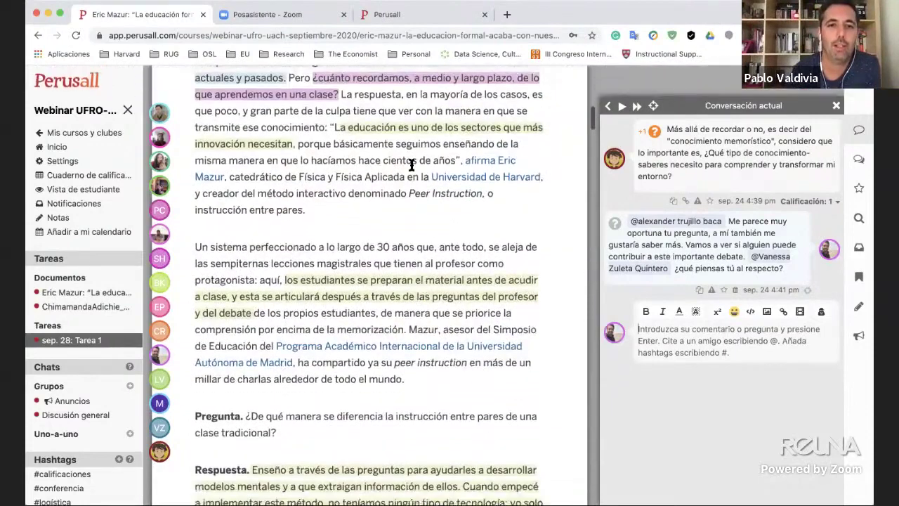
{"action": "left_click", "coordinate": [406, 137]}
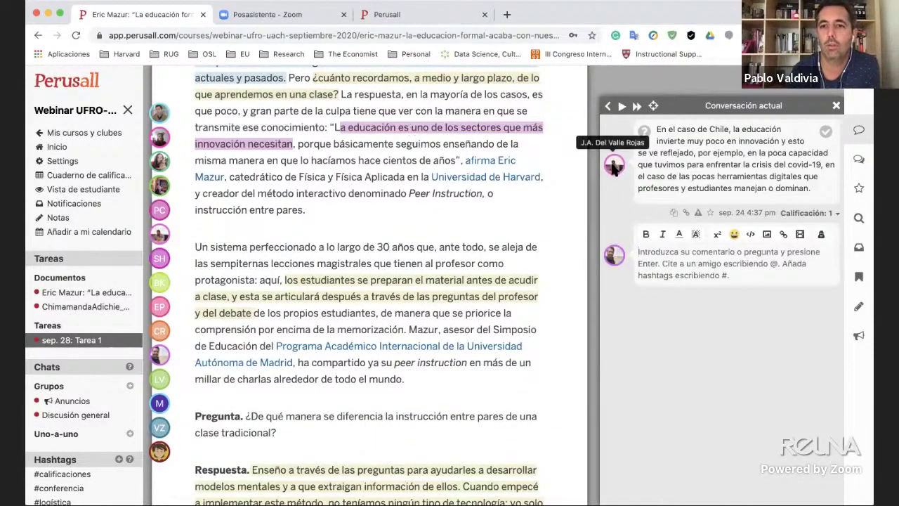
{"action": "left_click", "coordinate": [642, 247]}
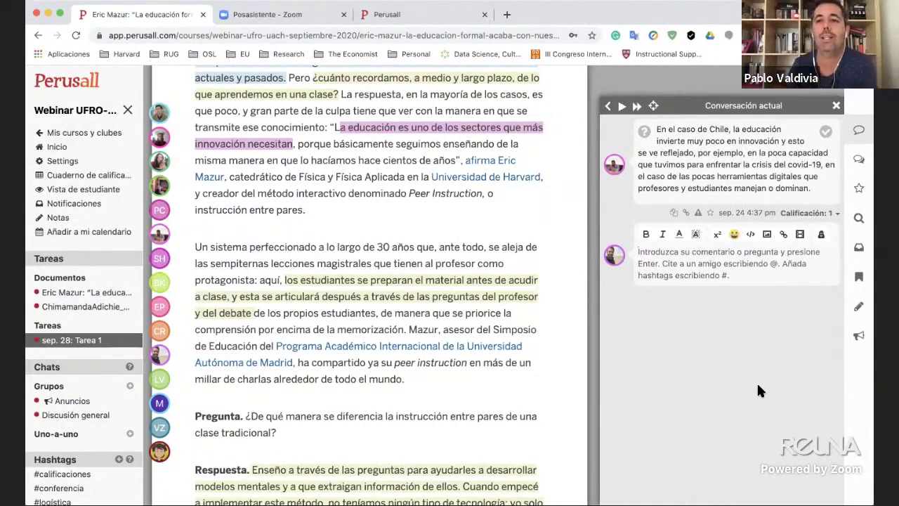
{"action": "left_click", "coordinate": [827, 133]}
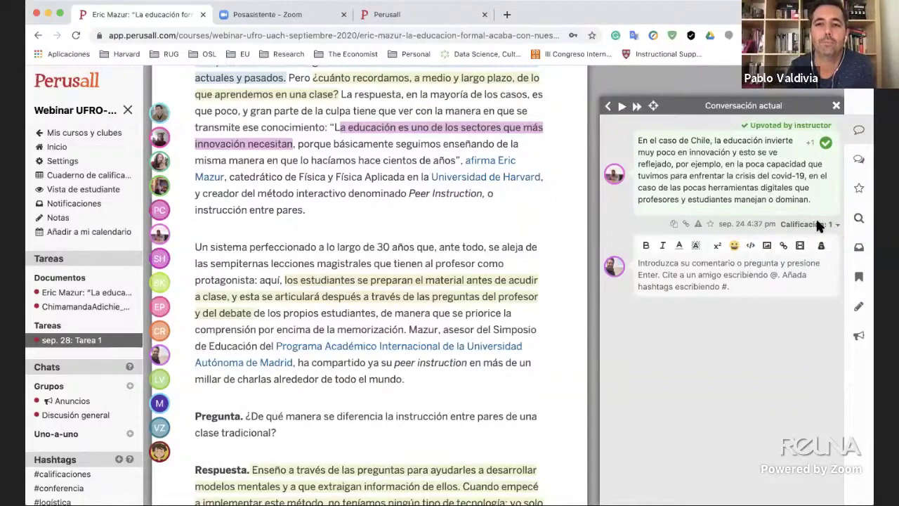
In the conversation on "Escuchar, tomar notas, memorizar", review the score-change options for the reply and the initial comment without changing either score
{"action": "scroll", "coordinate": [354, 118], "scroll_direction": "up", "scroll_amount": 5}
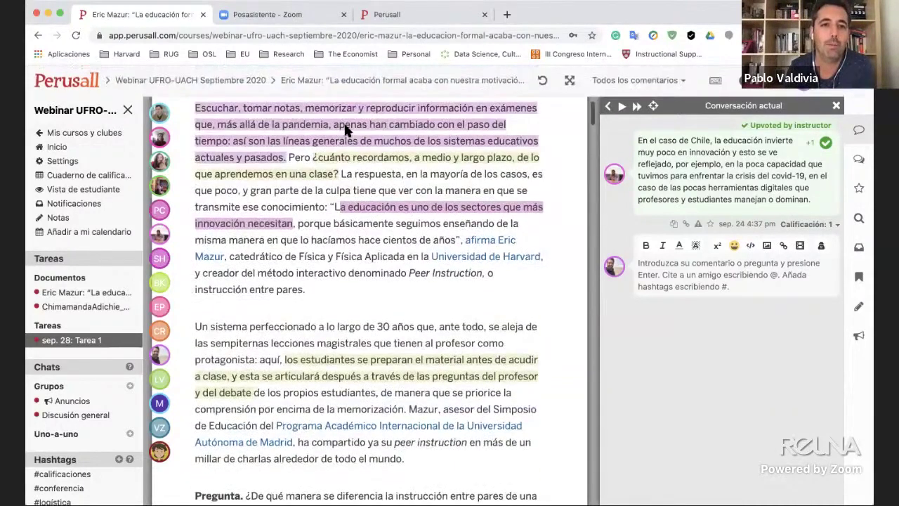
{"action": "left_click", "coordinate": [336, 351]}
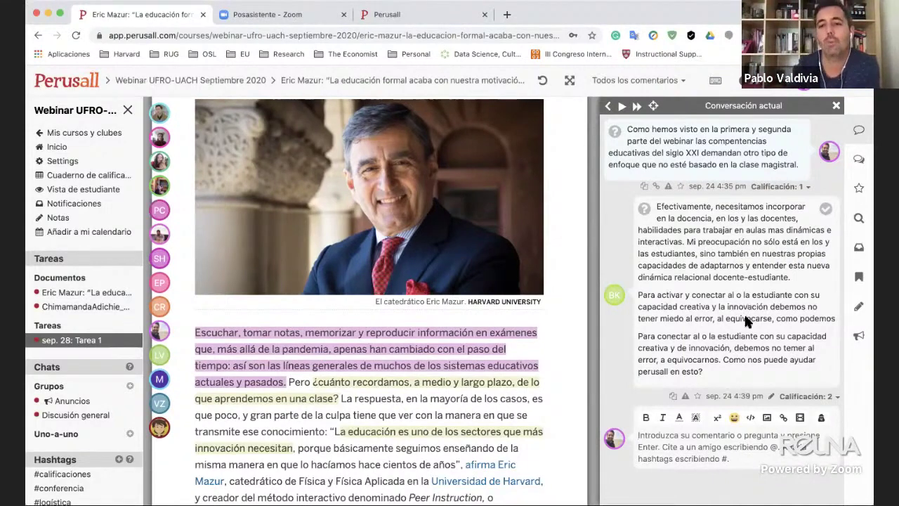
{"action": "left_click", "coordinate": [835, 398]}
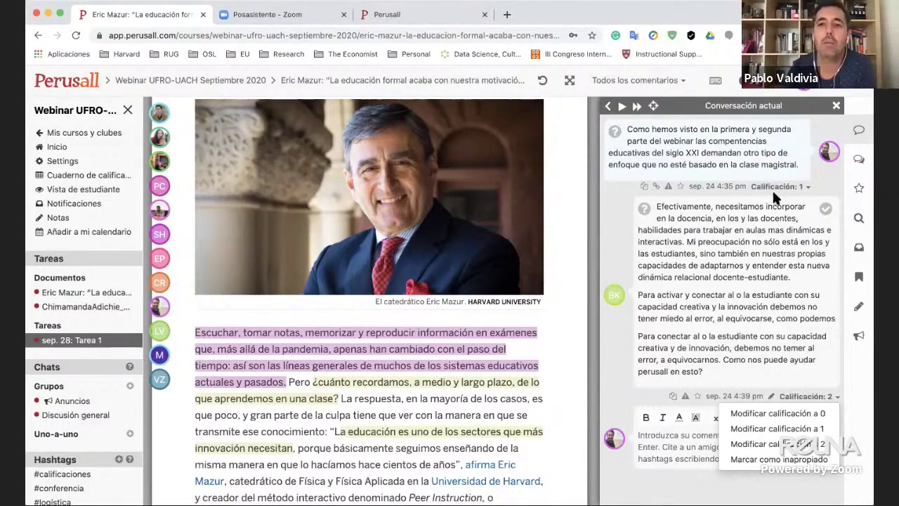
{"action": "scroll", "coordinate": [787, 195], "scroll_direction": "down", "scroll_amount": 3}
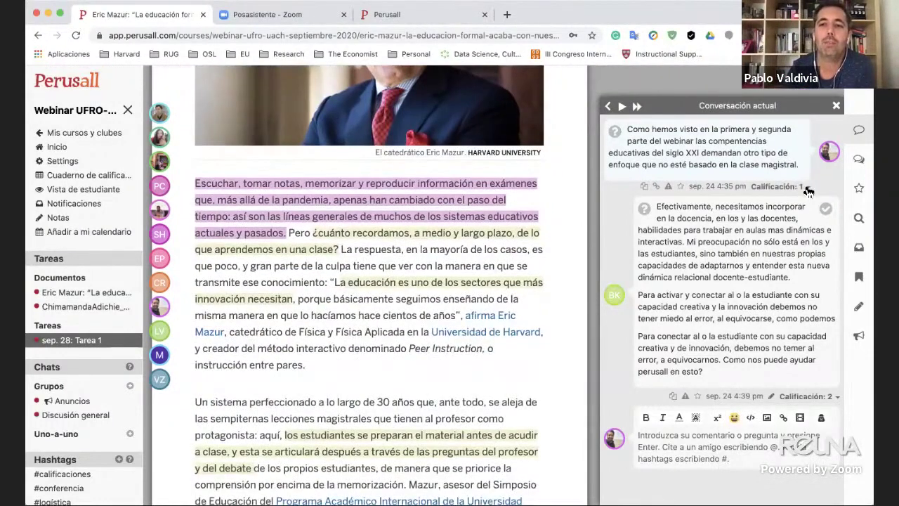
{"action": "left_click", "coordinate": [806, 188]}
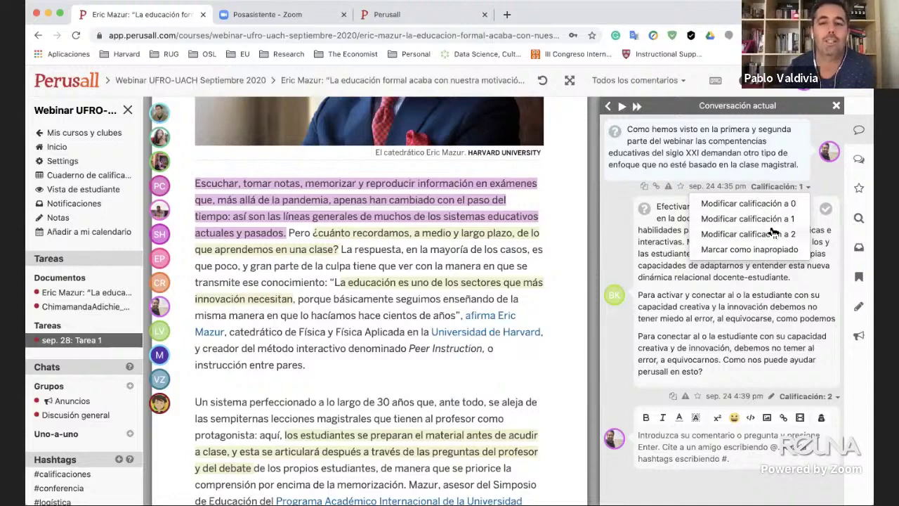
{"action": "left_click", "coordinate": [746, 292]}
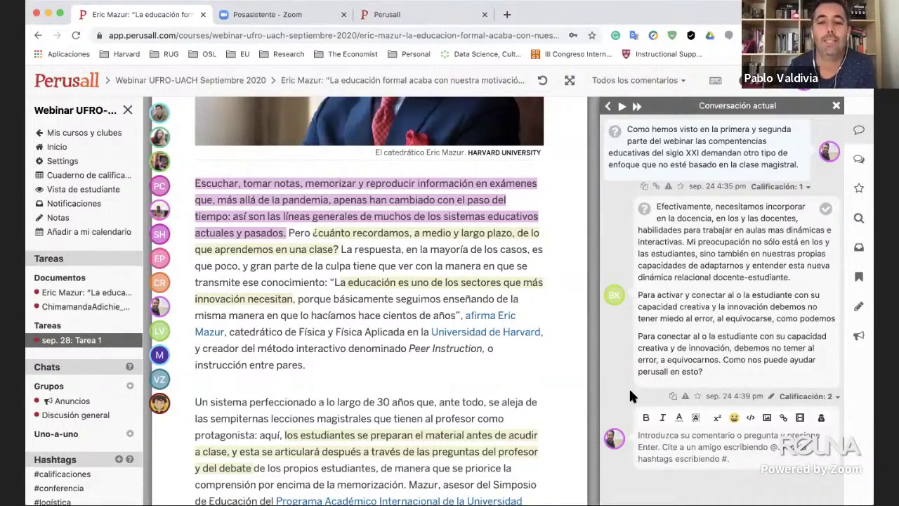
Open the conversation on "Enseño a través de las preguntas" and upvote the participant's comment on teaching through questions
{"action": "scroll", "coordinate": [436, 284], "scroll_direction": "down", "scroll_amount": 5}
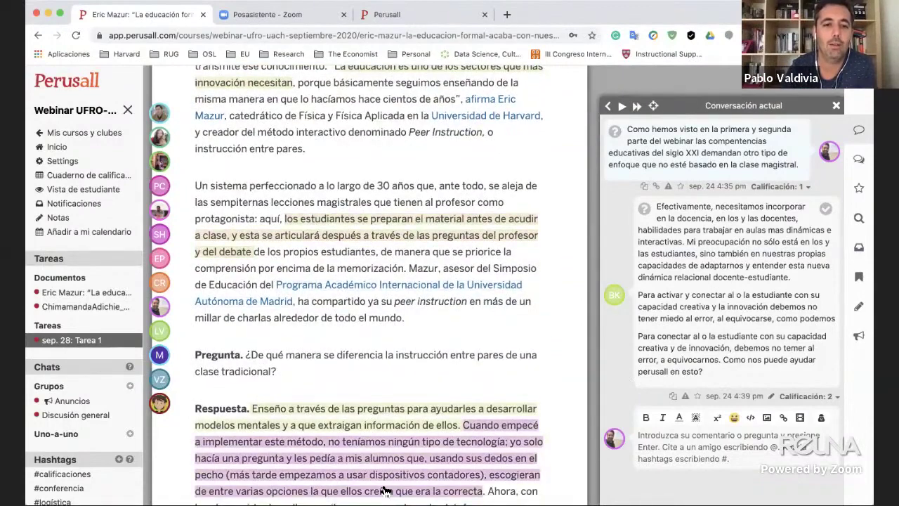
{"action": "left_click", "coordinate": [375, 409]}
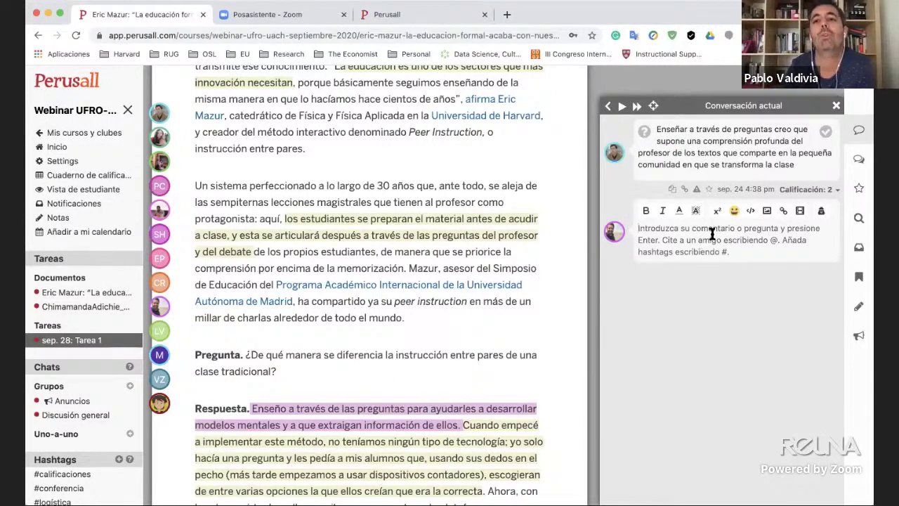
{"action": "left_click", "coordinate": [826, 134]}
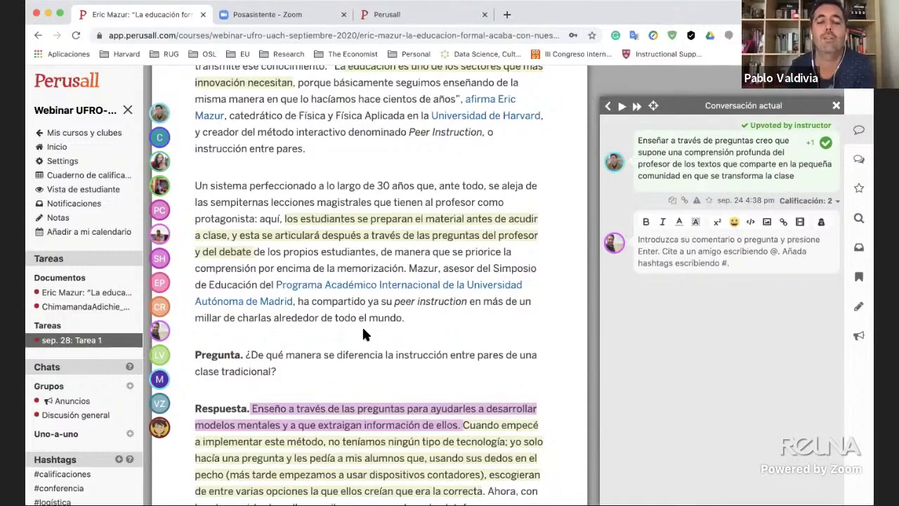
Open the conversation on "es la transferencia de información" and mark the participant's comment with the question endorsement
{"action": "scroll", "coordinate": [363, 334], "scroll_direction": "down", "scroll_amount": 5}
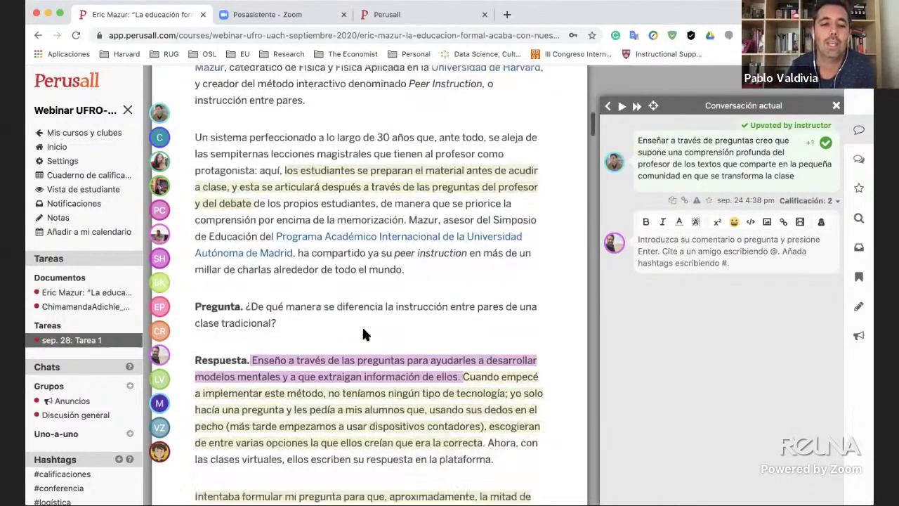
{"action": "scroll", "coordinate": [363, 330], "scroll_direction": "down", "scroll_amount": 2}
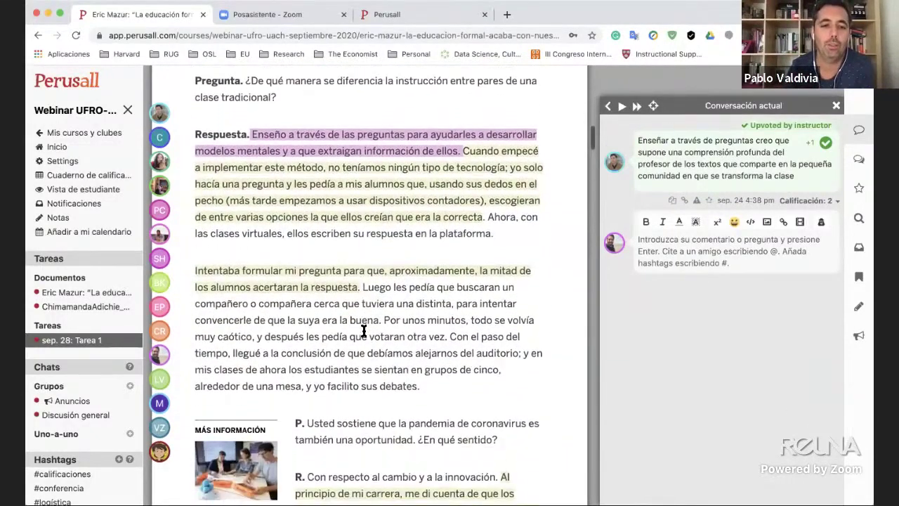
{"action": "scroll", "coordinate": [363, 330], "scroll_direction": "down", "scroll_amount": 6}
{"action": "scroll", "coordinate": [364, 330], "scroll_direction": "down", "scroll_amount": 9}
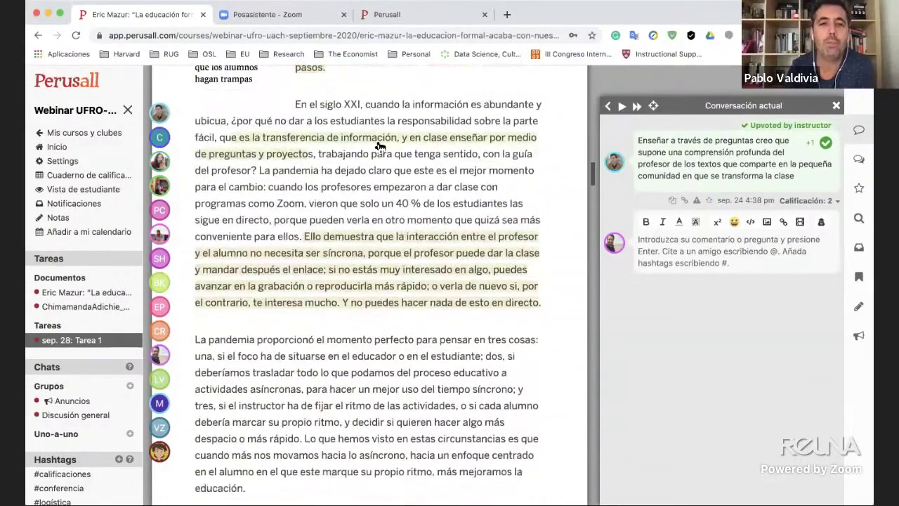
{"action": "scroll", "coordinate": [377, 146], "scroll_direction": "down", "scroll_amount": 1}
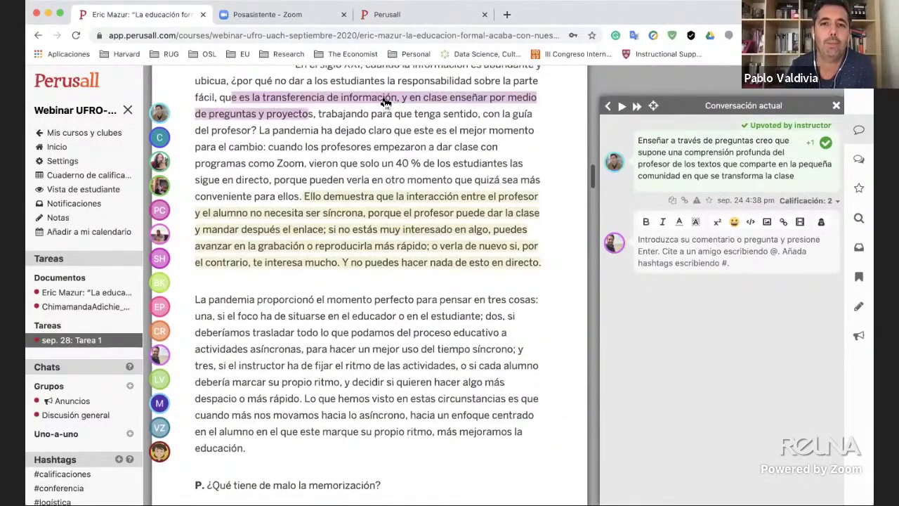
{"action": "left_click", "coordinate": [385, 102]}
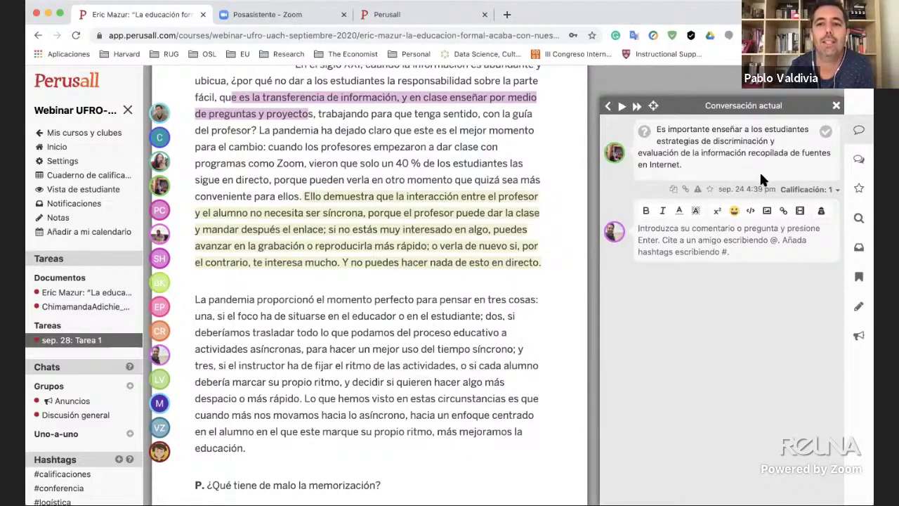
{"action": "left_click", "coordinate": [644, 133]}
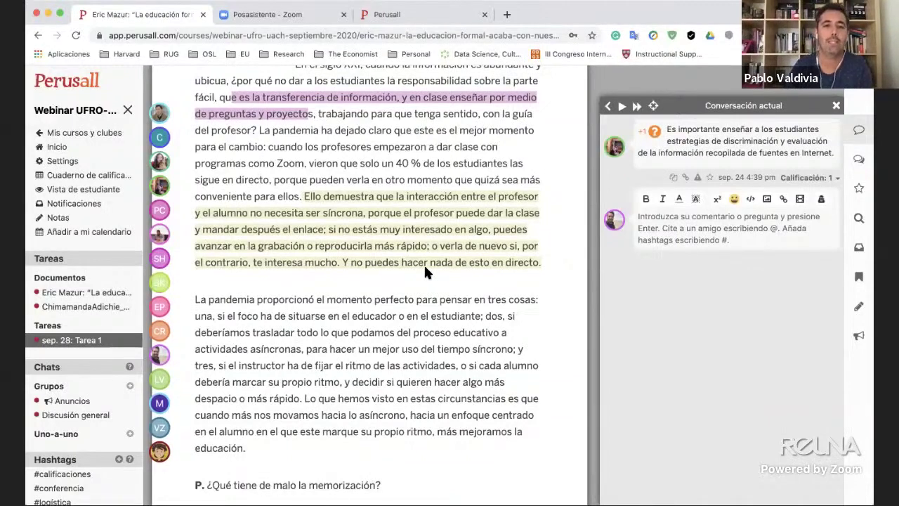
Return to the course home and review the document settings of ChimamandaAdichie_2009G-480p-es without changing them
{"action": "scroll", "coordinate": [379, 253], "scroll_direction": "up", "scroll_amount": 5}
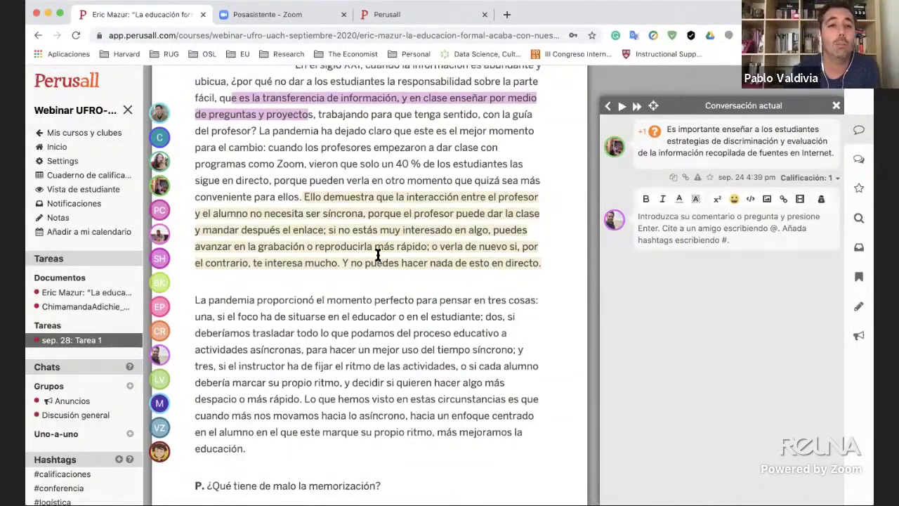
{"action": "scroll", "coordinate": [377, 255], "scroll_direction": "up", "scroll_amount": 15}
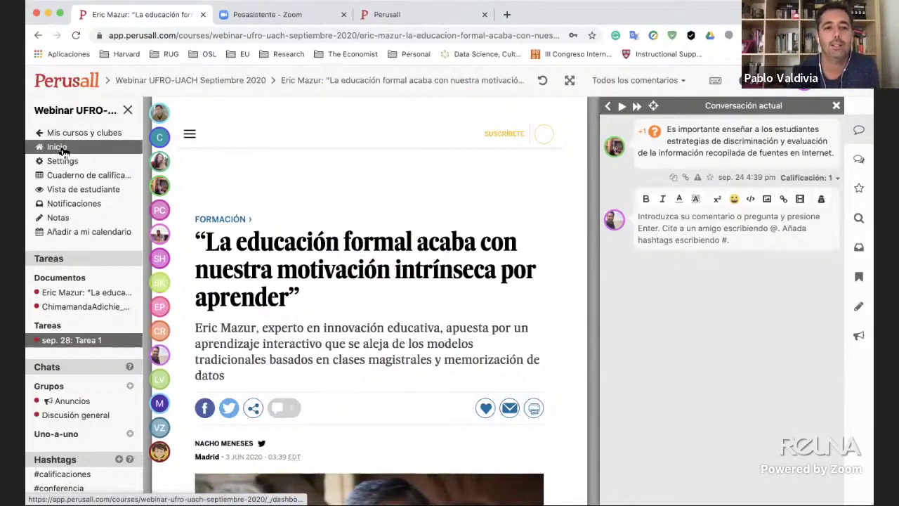
{"action": "left_click", "coordinate": [63, 150]}
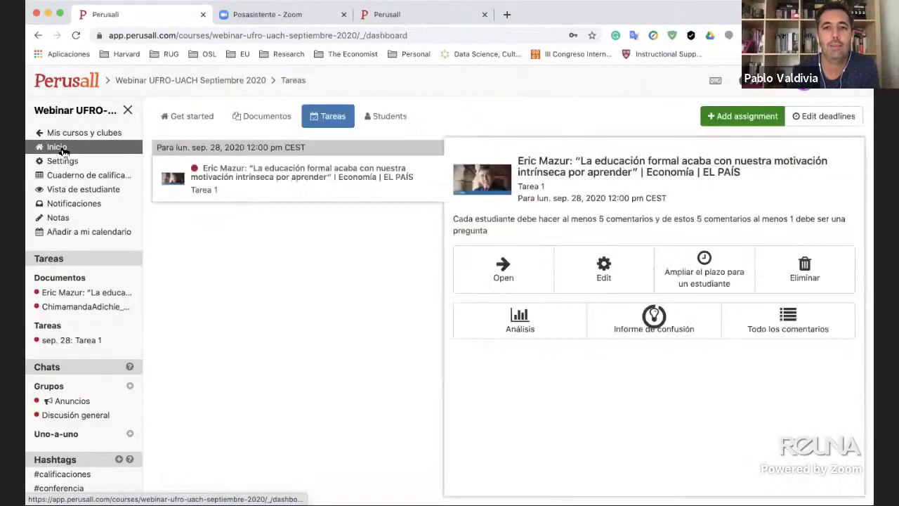
{"action": "left_click", "coordinate": [263, 119]}
{"action": "left_click", "coordinate": [251, 230]}
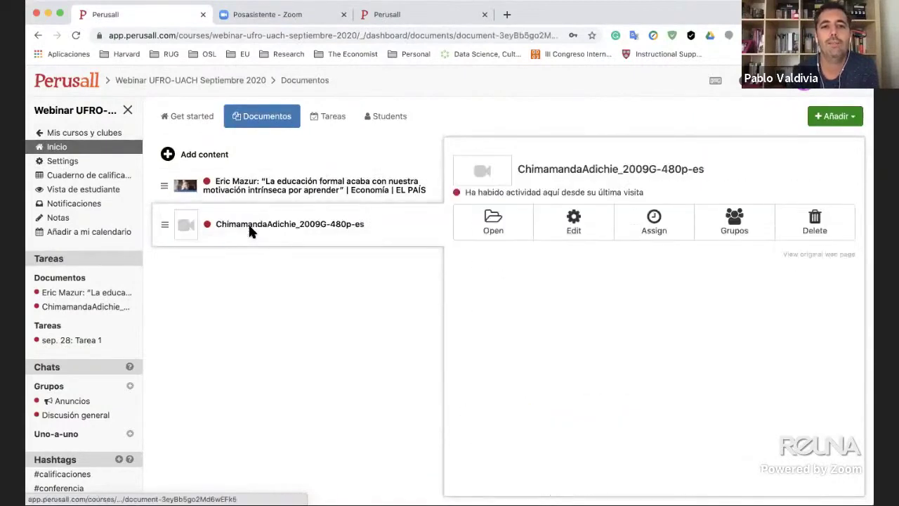
{"action": "left_click", "coordinate": [574, 225]}
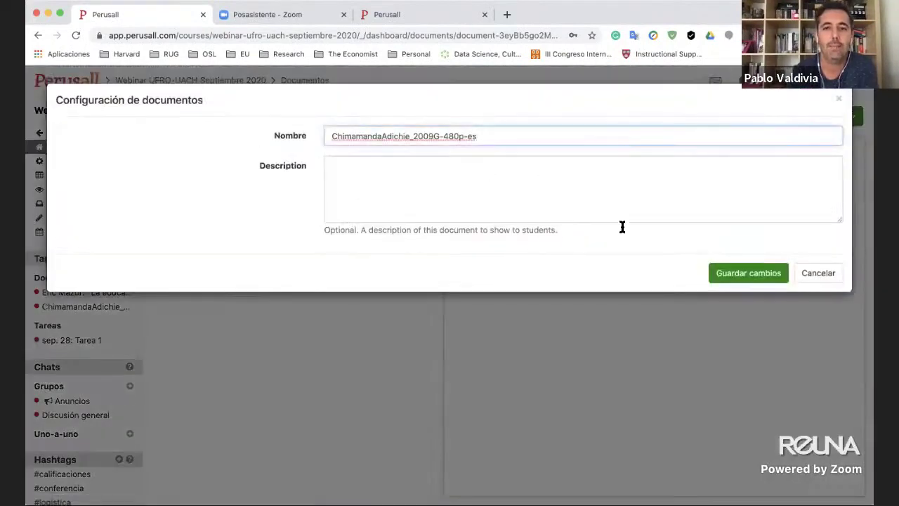
{"action": "left_click", "coordinate": [819, 276]}
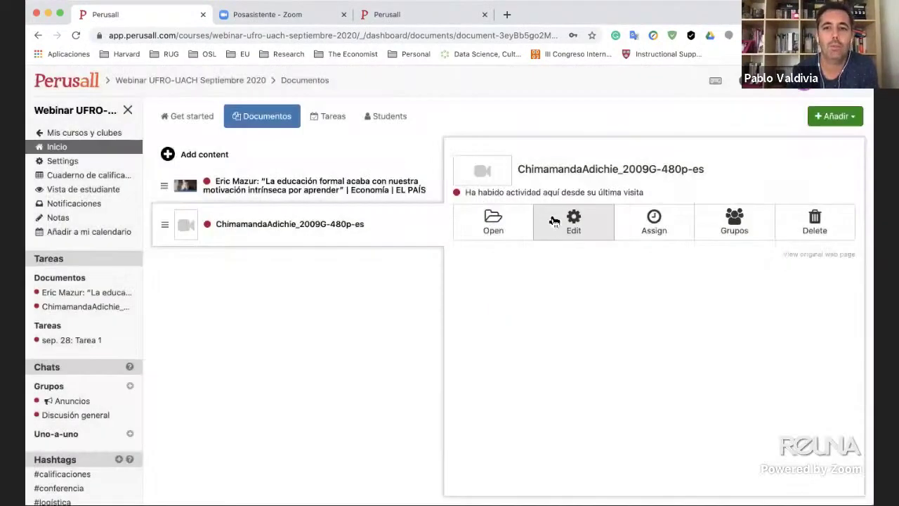
Start a new assignment in the course with ChimamandaAdichie_2009G-480p-es as its content
{"action": "left_click", "coordinate": [329, 118]}
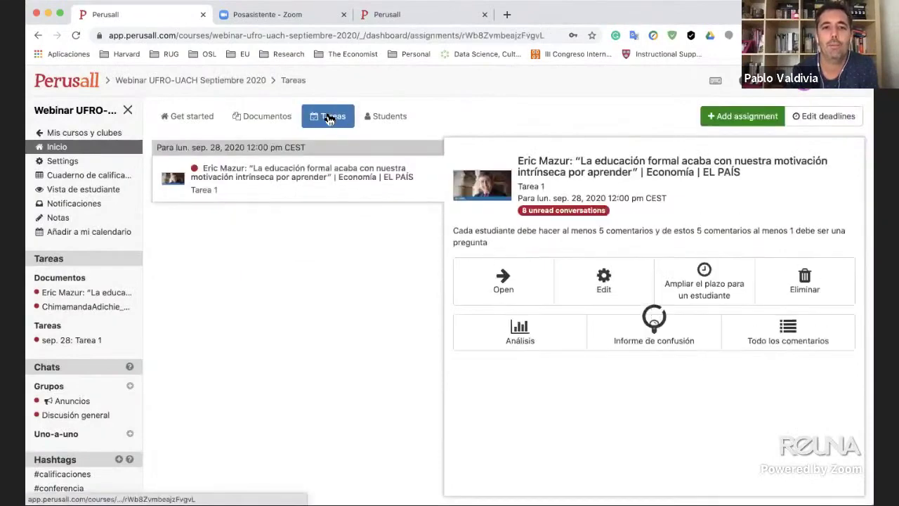
{"action": "left_click", "coordinate": [726, 118]}
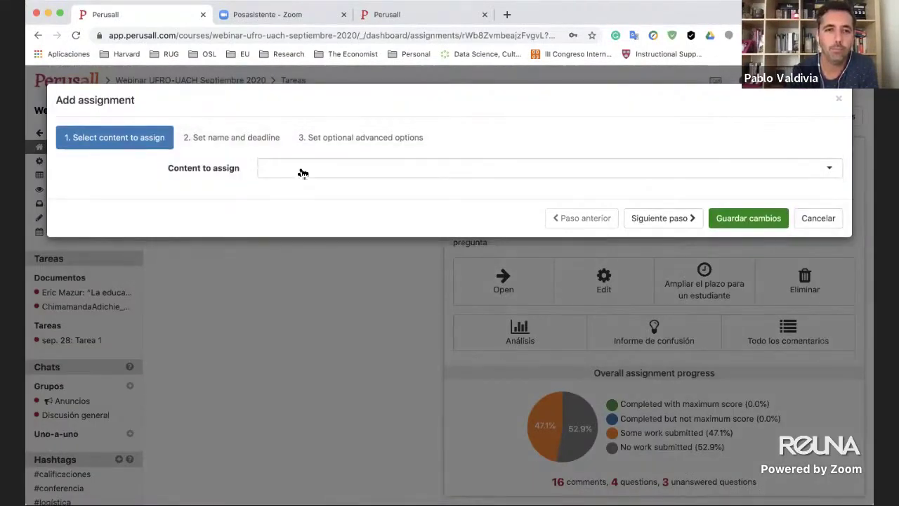
{"action": "left_click", "coordinate": [301, 168]}
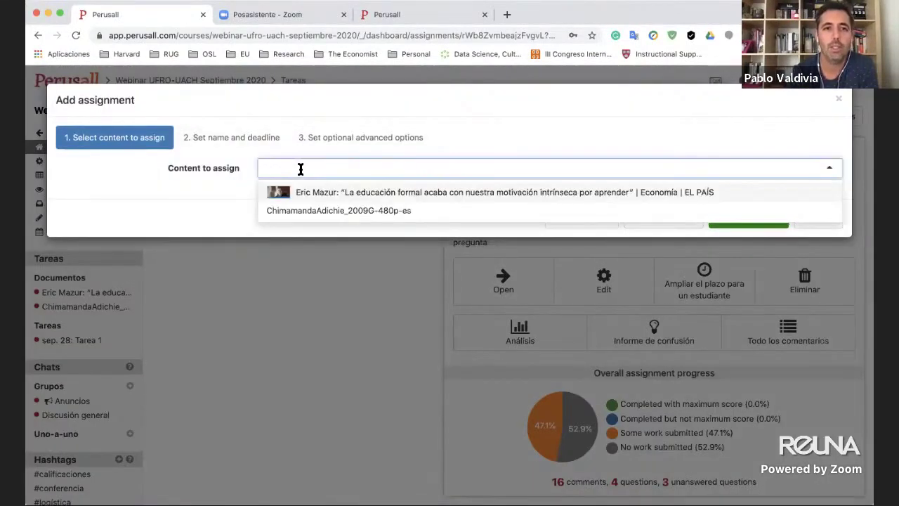
{"action": "left_click", "coordinate": [317, 210]}
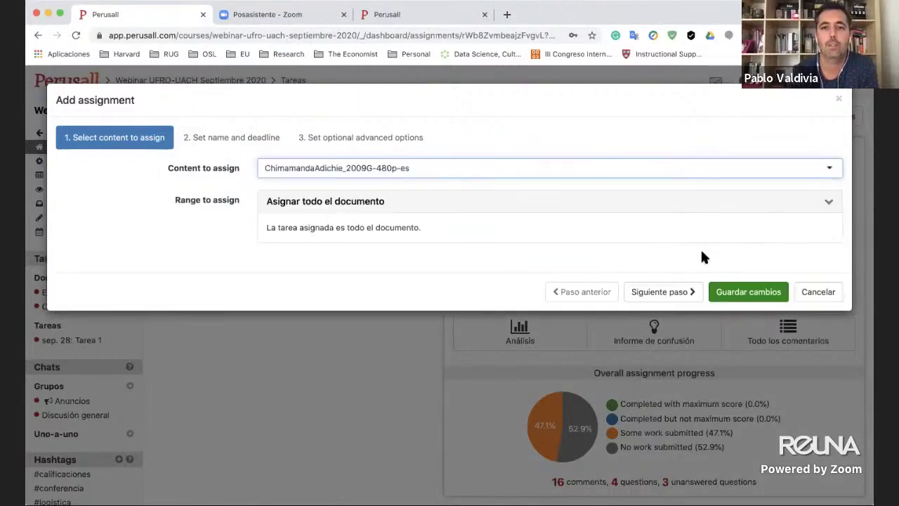
Set the new assignment's deadline to Monday September 28, 2020, 12:00 PM and name it "Tarea 2"
{"action": "left_click", "coordinate": [692, 292]}
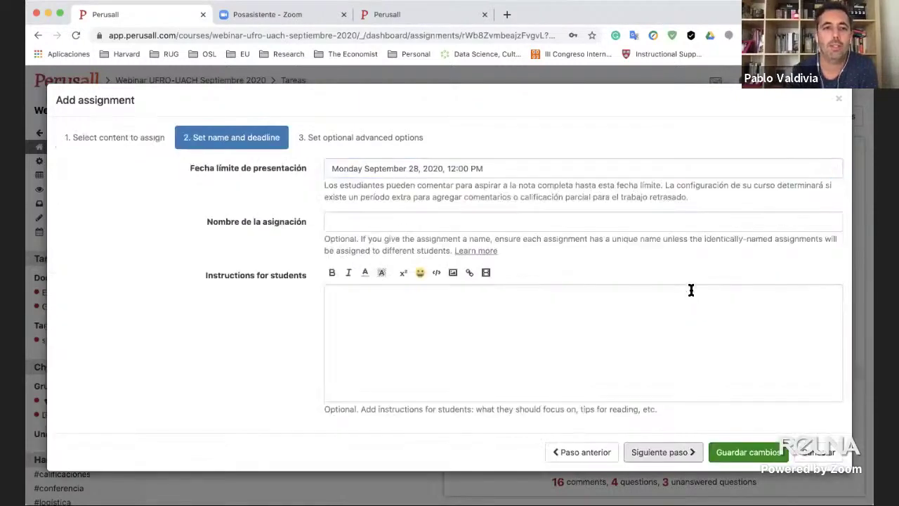
{"action": "left_click", "coordinate": [411, 169]}
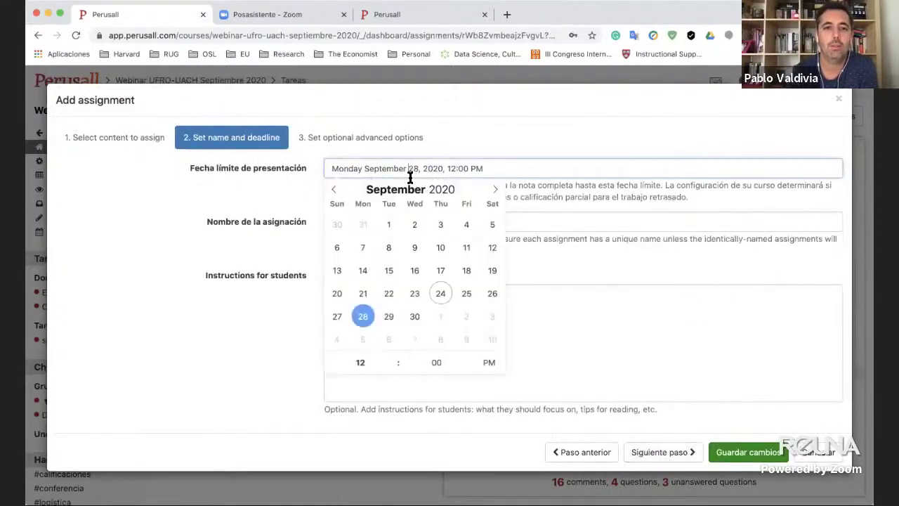
{"action": "left_click", "coordinate": [362, 317]}
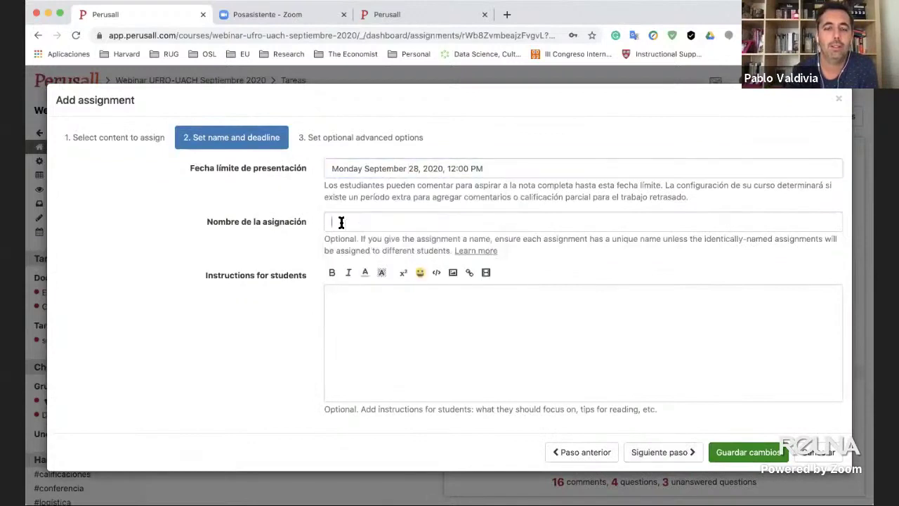
{"action": "left_click", "coordinate": [341, 220]}
{"action": "type", "text": "Tarea 2"}
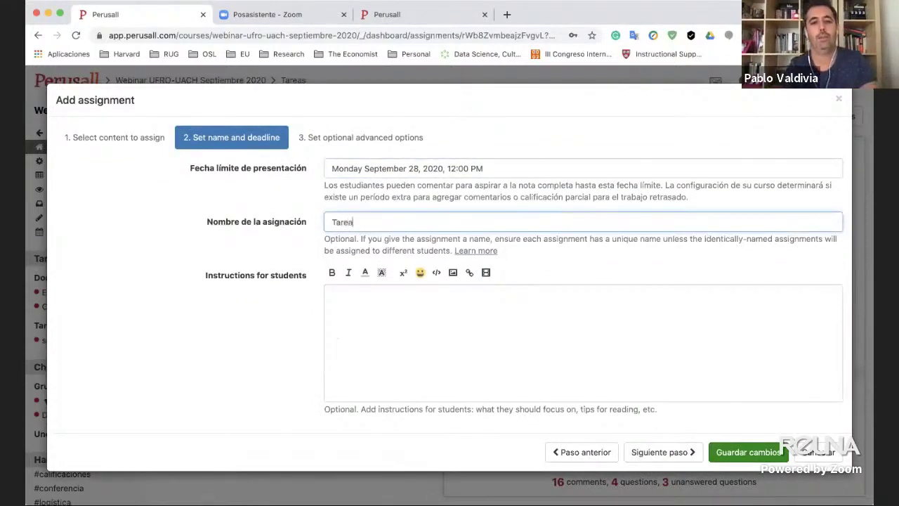
Enter "Al menos realizar 5 comentarios" as the assignment's instructions for students
{"action": "left_click", "coordinate": [351, 294]}
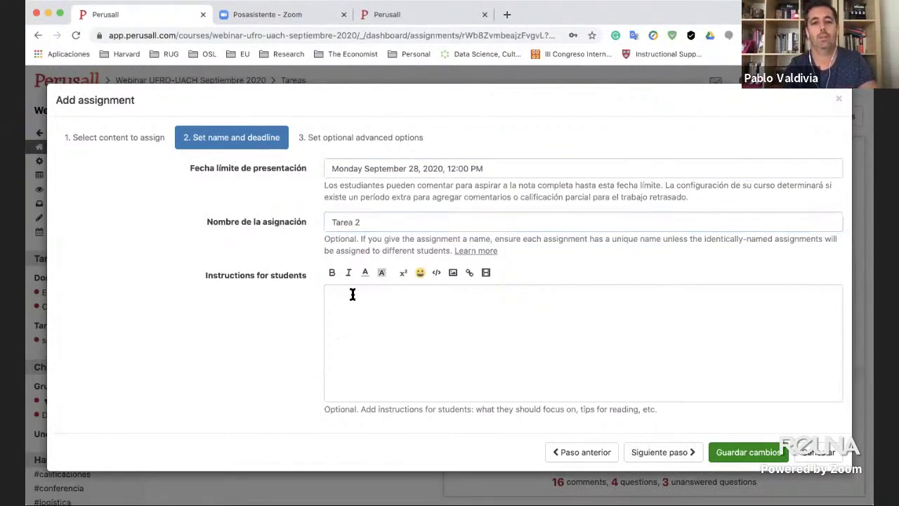
{"action": "type", "text": "Al menos realiz"}
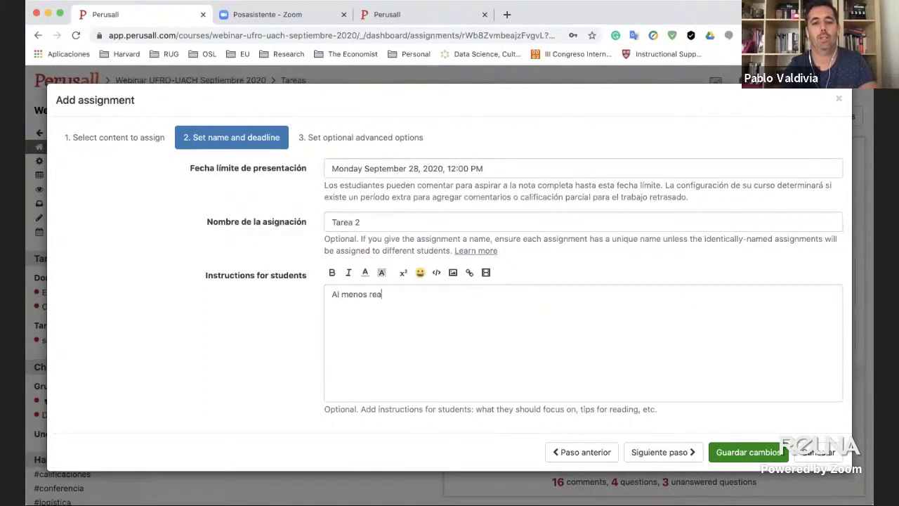
{"action": "key", "text": "BackSpace"}
{"action": "key", "text": "BackSpace"}
{"action": "type", "text": "izar 5"}
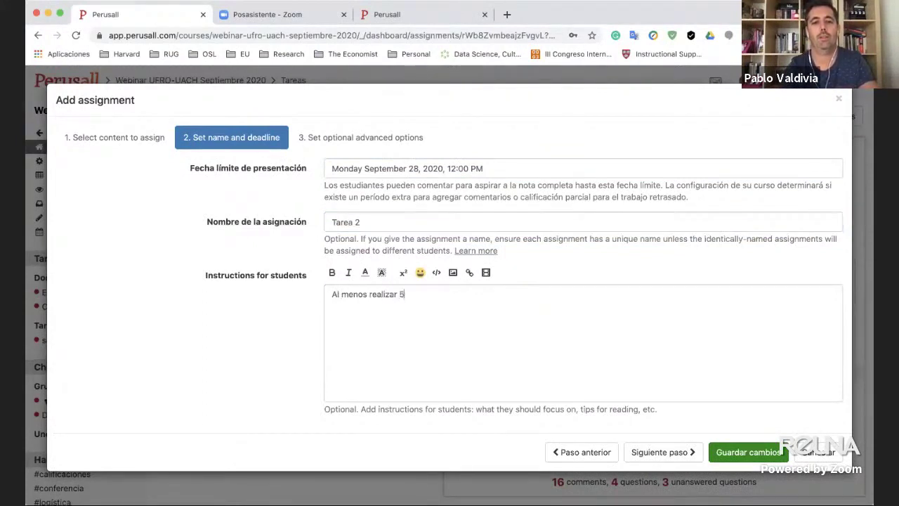
{"action": "type", "text": " comentarios"}
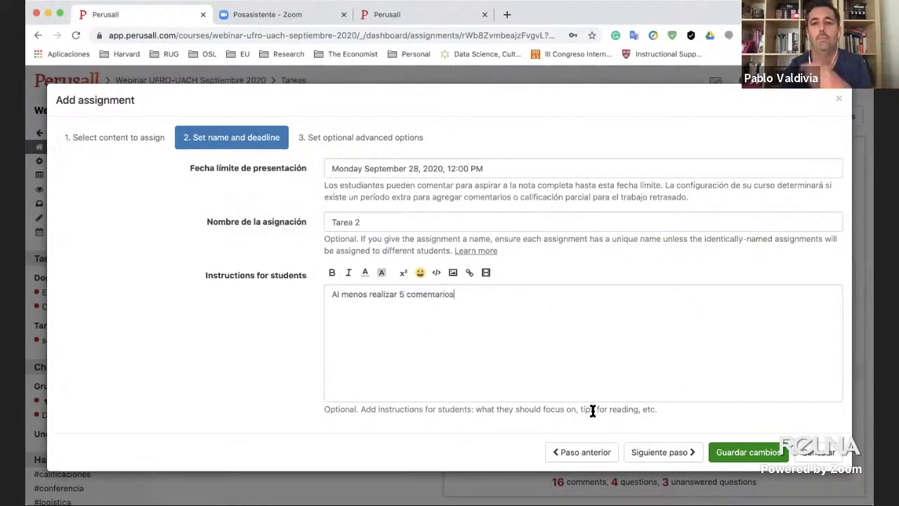
Set 5 annotations to grade, make the assignment visible from September 23, 2020, 12:00 PM, and save it
{"action": "left_click", "coordinate": [653, 452]}
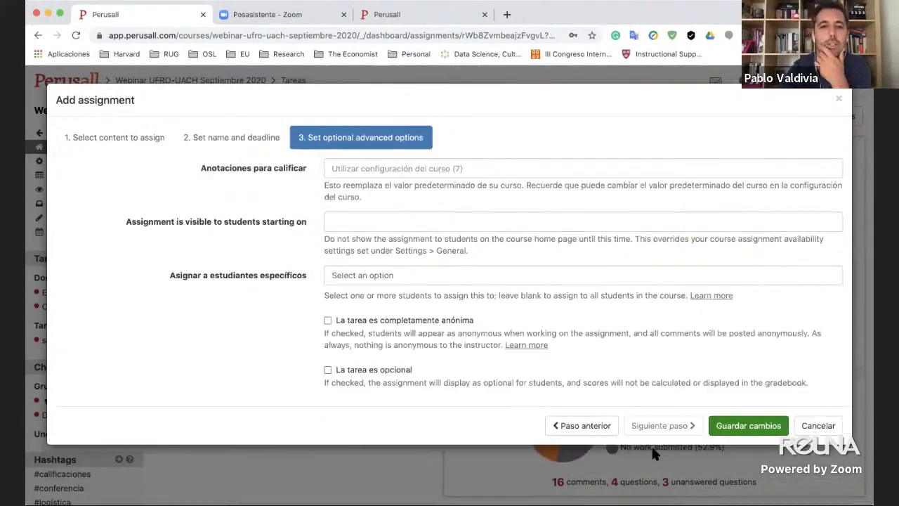
{"action": "left_click", "coordinate": [443, 165]}
{"action": "type", "text": "5"}
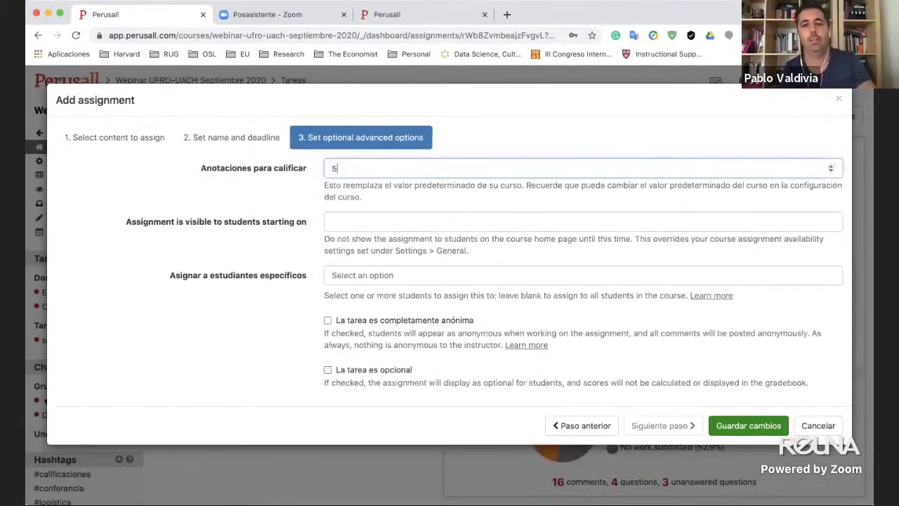
{"action": "left_click", "coordinate": [414, 219]}
{"action": "left_click", "coordinate": [415, 348]}
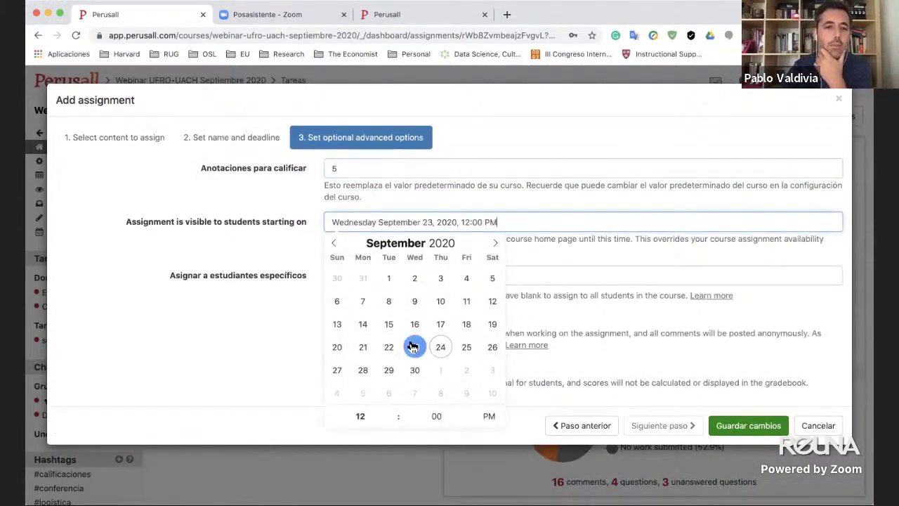
{"action": "left_click", "coordinate": [745, 426]}
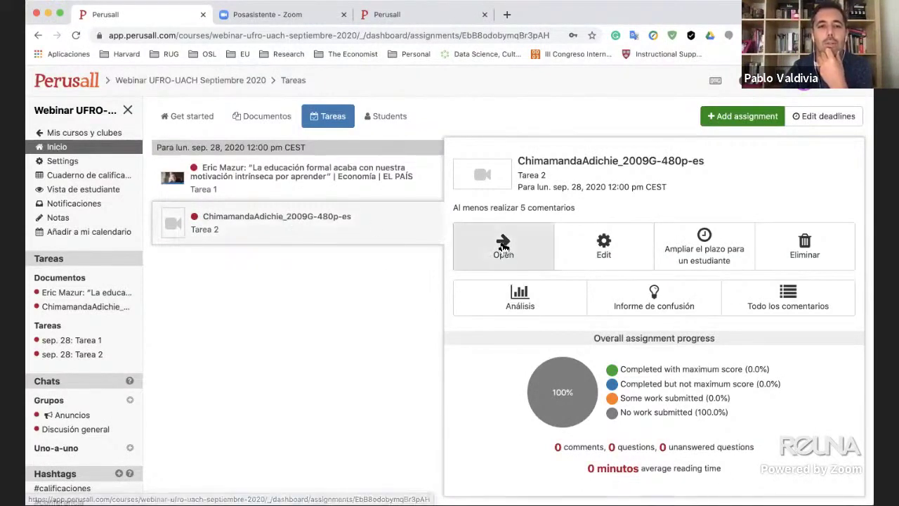
Open the video of Tarea 2 and play it from 05:06
{"action": "left_click", "coordinate": [498, 244]}
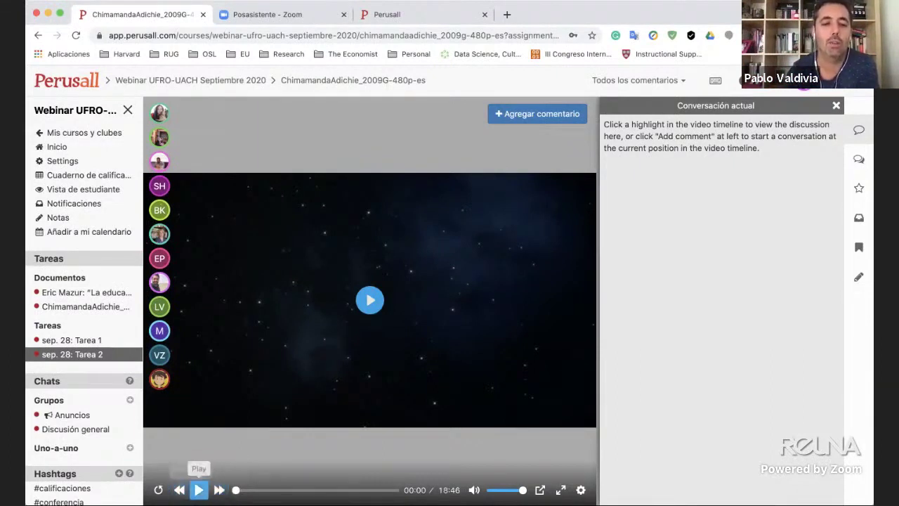
{"action": "left_click", "coordinate": [242, 490]}
{"action": "left_click_drag", "start_coordinate": [243, 490], "coordinate": [279, 491]}
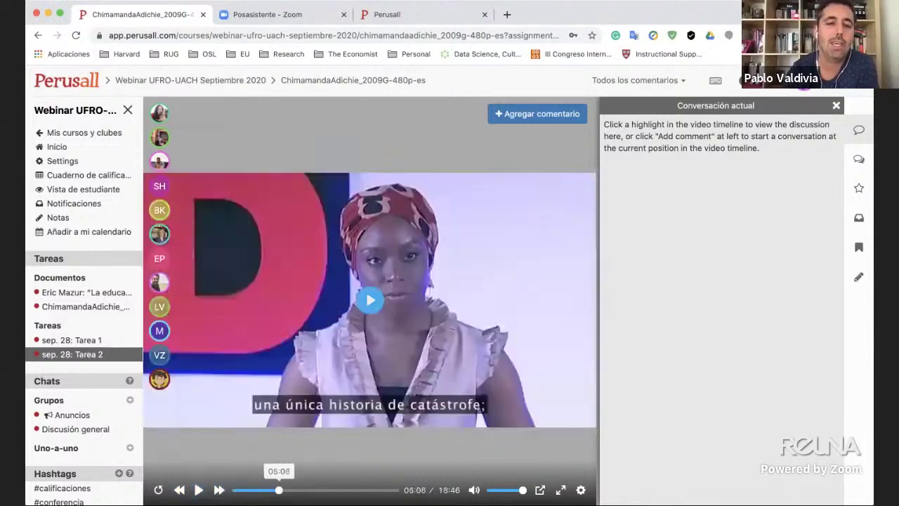
{"action": "left_click", "coordinate": [199, 490]}
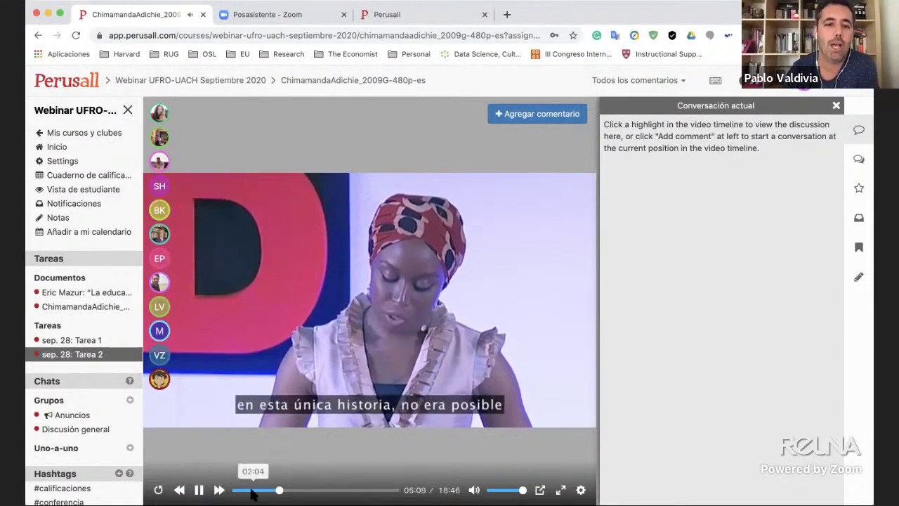
Post the comment "Creo que es muy importante para establecer de conocimiento que prestemos atención a diversas formas de pensamiento crítico." at 05:11 of the video
{"action": "left_click", "coordinate": [545, 115]}
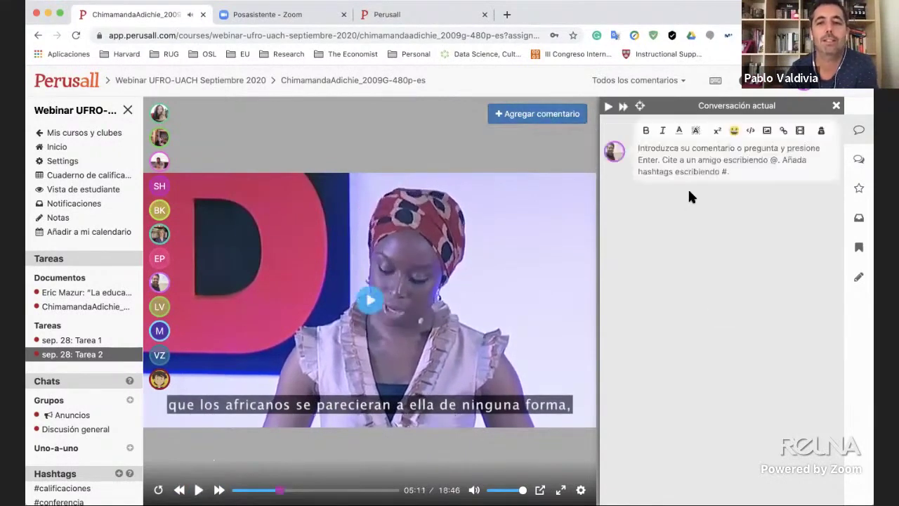
{"action": "left_click", "coordinate": [667, 155]}
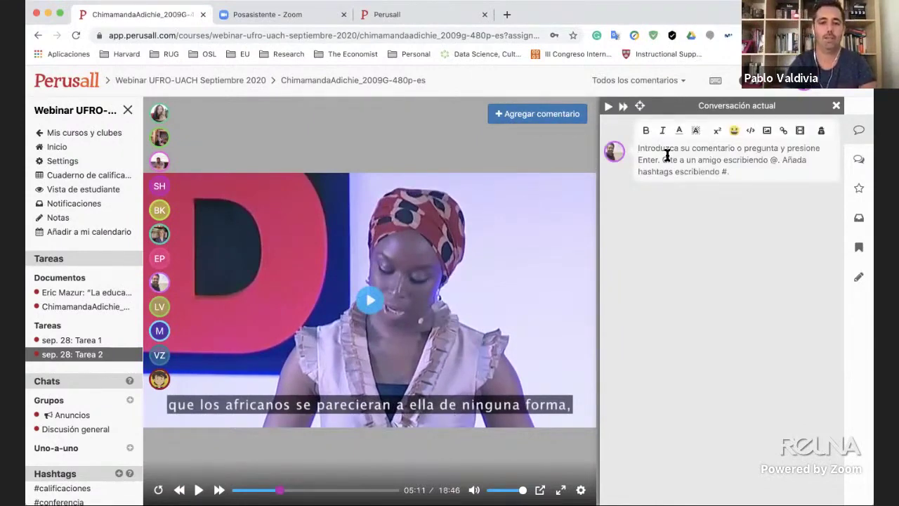
{"action": "type", "text": "Creo que"}
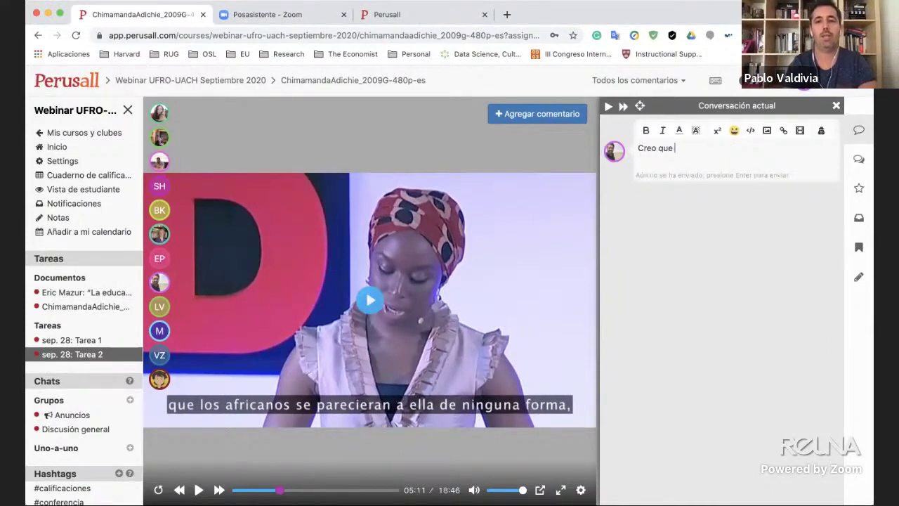
{"action": "type", "text": " es muy impor"}
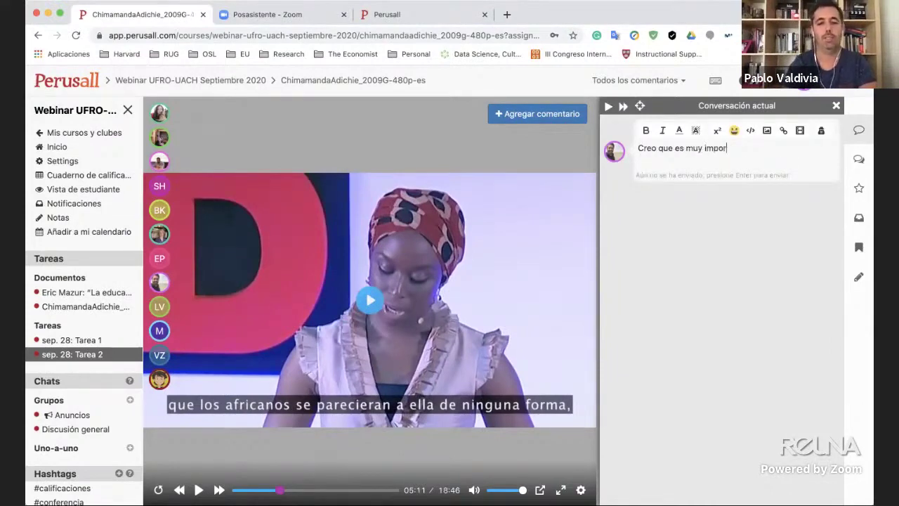
{"action": "type", "text": "tante para etablce"}
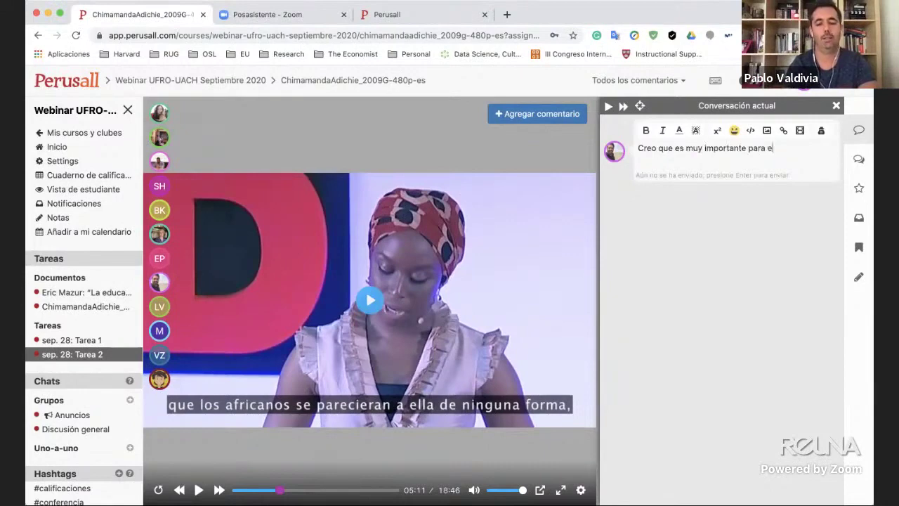
{"action": "key", "text": "BackSpace"}
{"action": "key", "text": "BackSpace"}
{"action": "key", "text": "BackSpace"}
{"action": "key", "text": "BackSpace"}
{"action": "key", "text": "BackSpace"}
{"action": "key", "text": "BackSpace"}
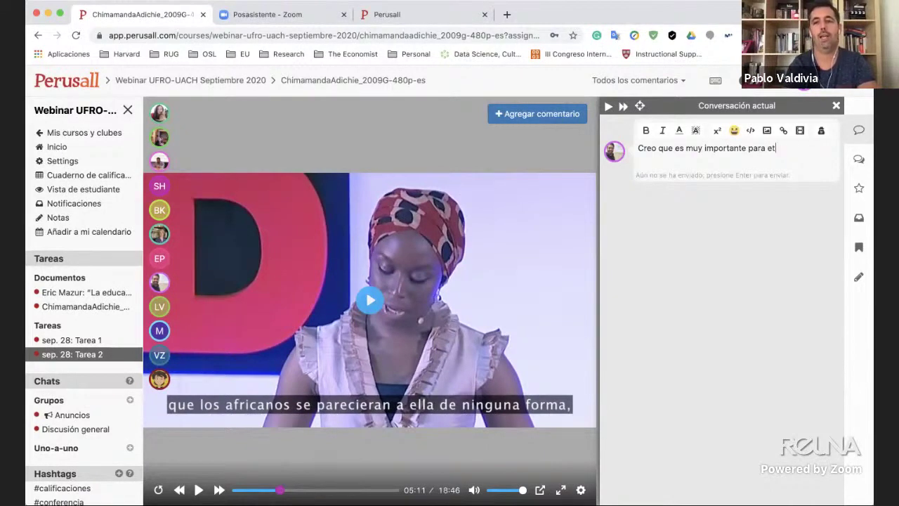
{"action": "type", "text": "establecer de "}
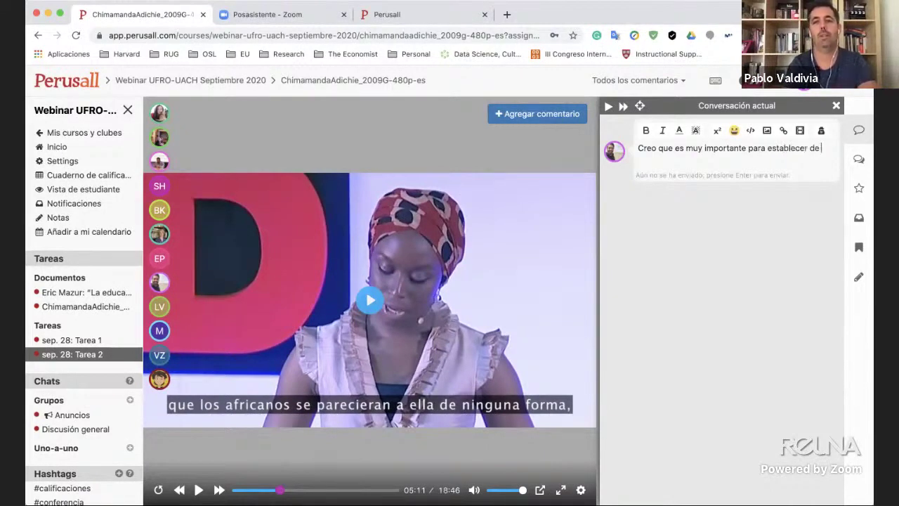
{"action": "type", "text": "conocimiento "}
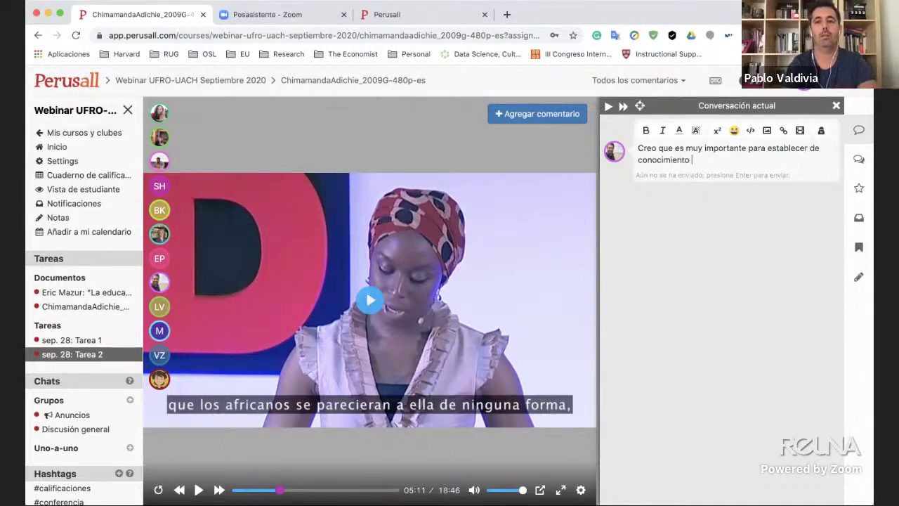
{"action": "type", "text": "que "}
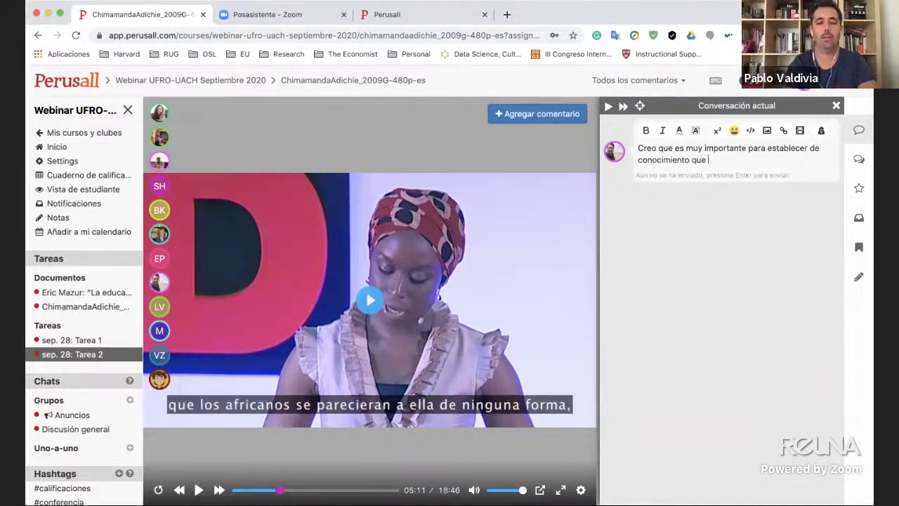
{"action": "type", "text": "prestemos "}
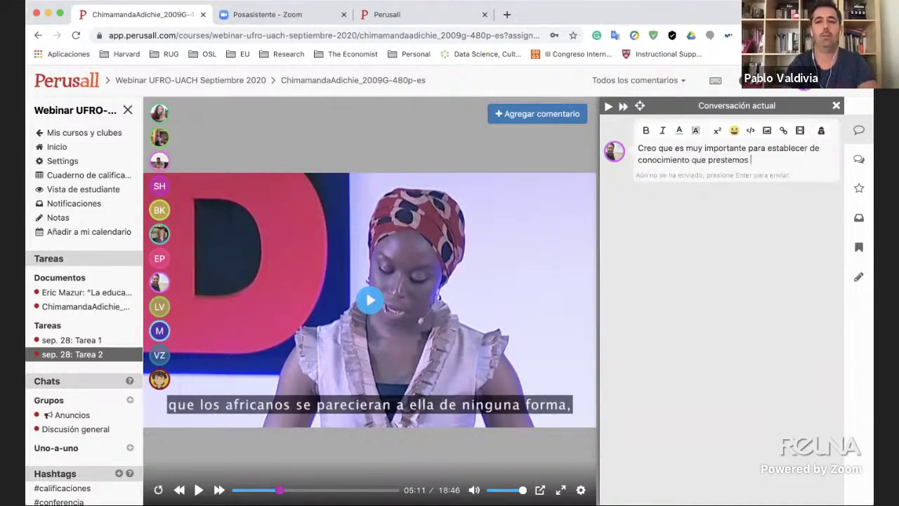
{"action": "type", "text": "atención a "}
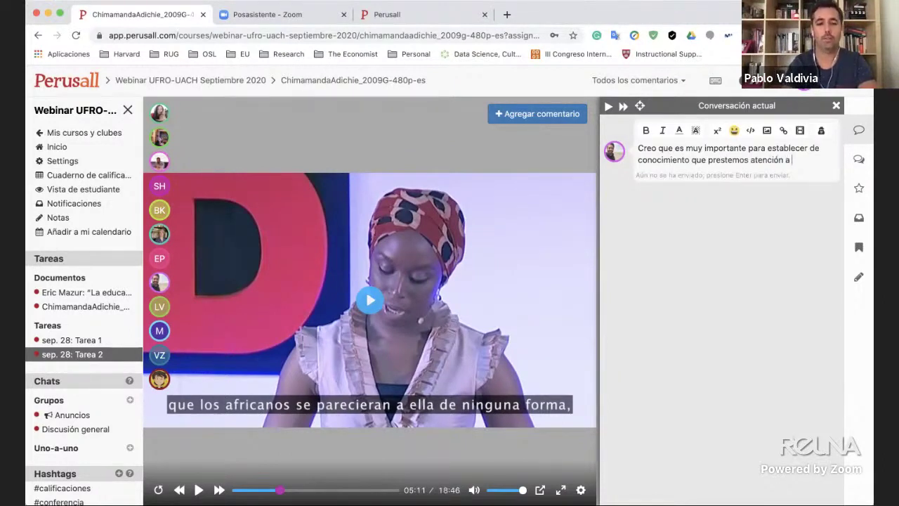
{"action": "type", "text": "diversas formas de prensa"}
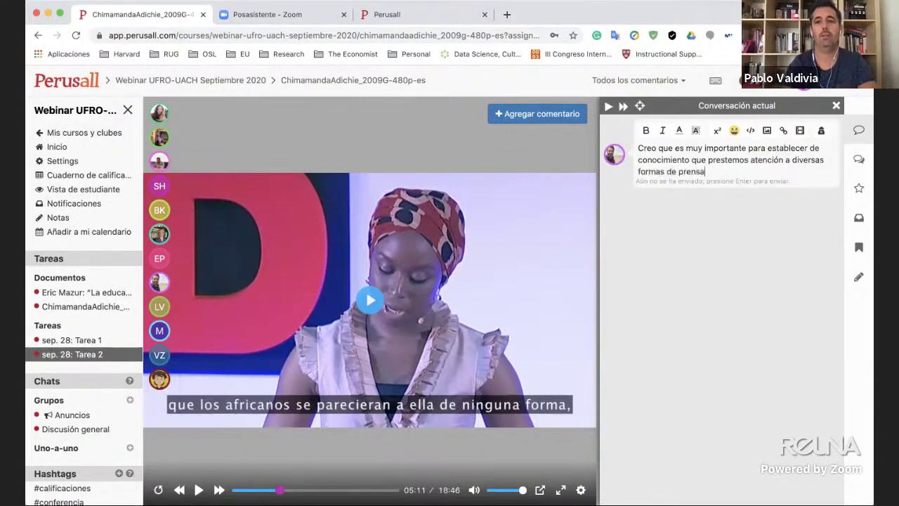
{"action": "key", "text": "BackSpace"}
{"action": "key", "text": "BackSpace"}
{"action": "key", "text": "BackSpace"}
{"action": "key", "text": "BackSpace"}
{"action": "key", "text": "BackSpace"}
{"action": "type", "text": "ensamiento crítico."}
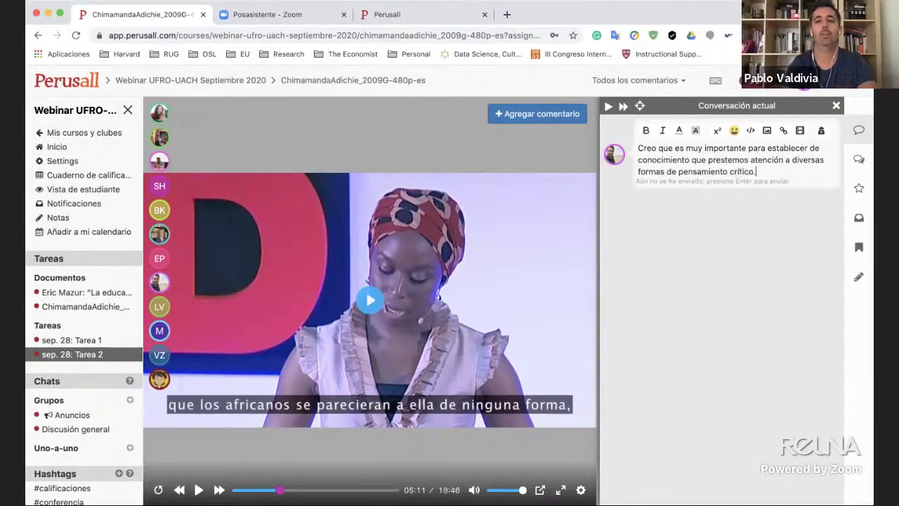
{"action": "key", "text": "Return"}
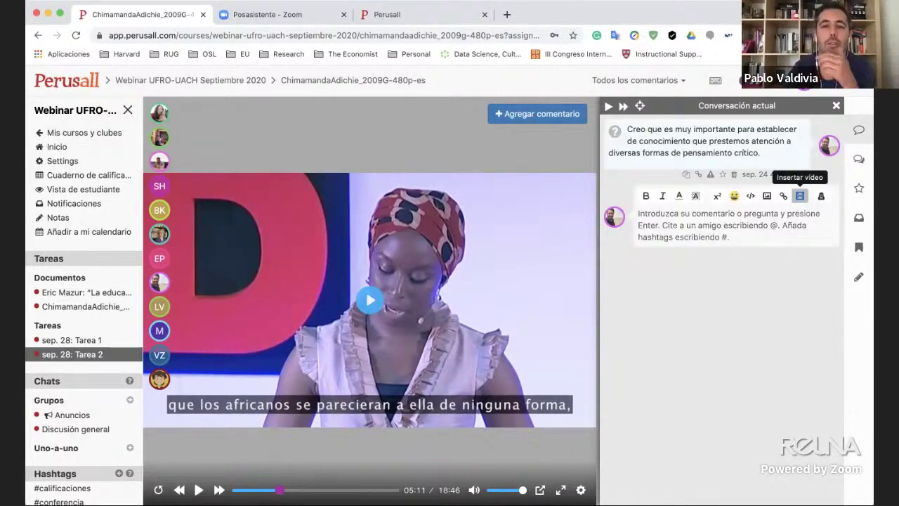
Move the video to 06:54, and reopen the posted comment's conversation from its highlight on the timeline
{"action": "left_click", "coordinate": [295, 491]}
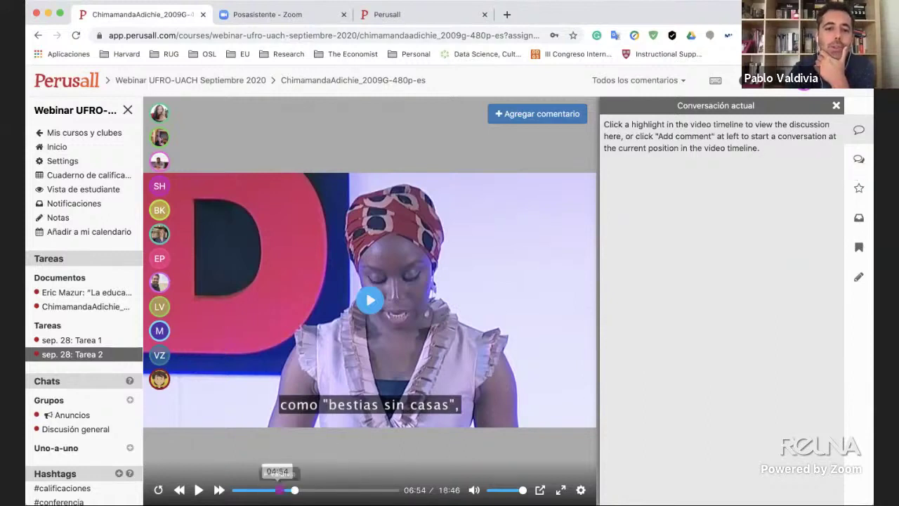
{"action": "left_click", "coordinate": [279, 489]}
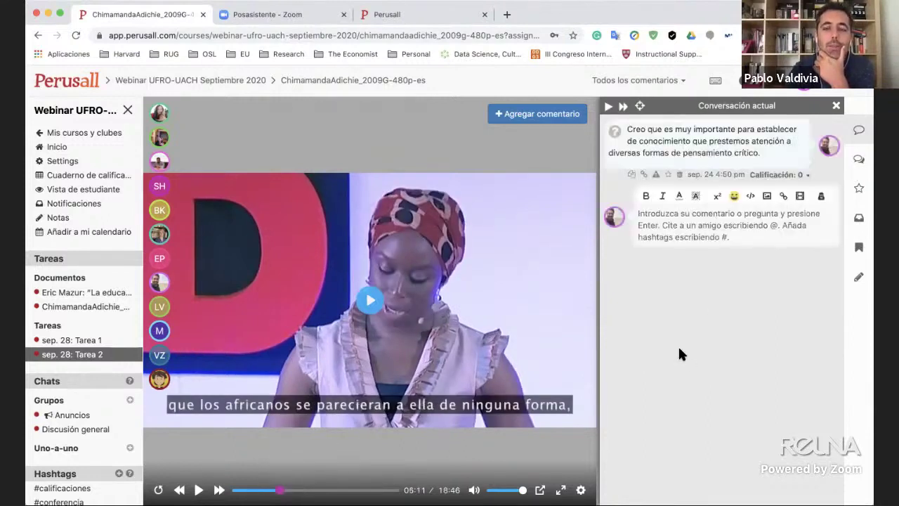
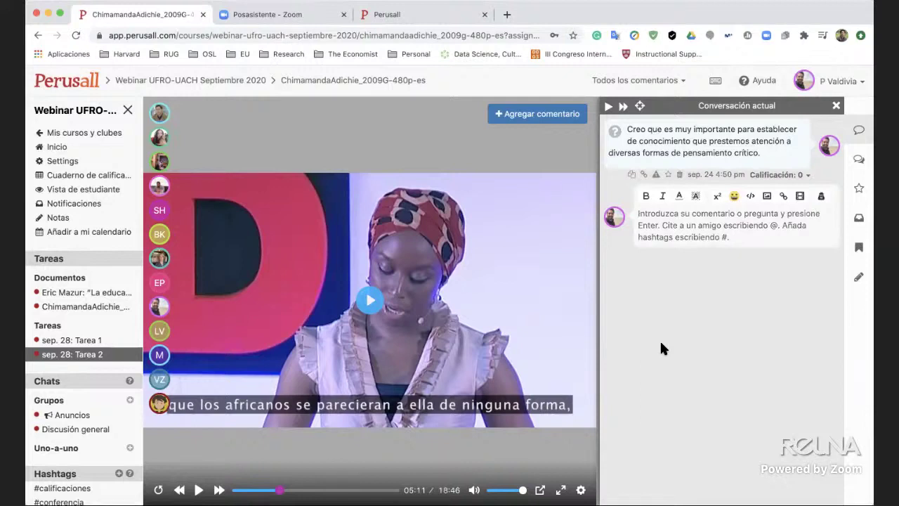
Open the Tarea 1 reading from the course home and look through its highlighted passages
{"action": "left_click", "coordinate": [65, 146]}
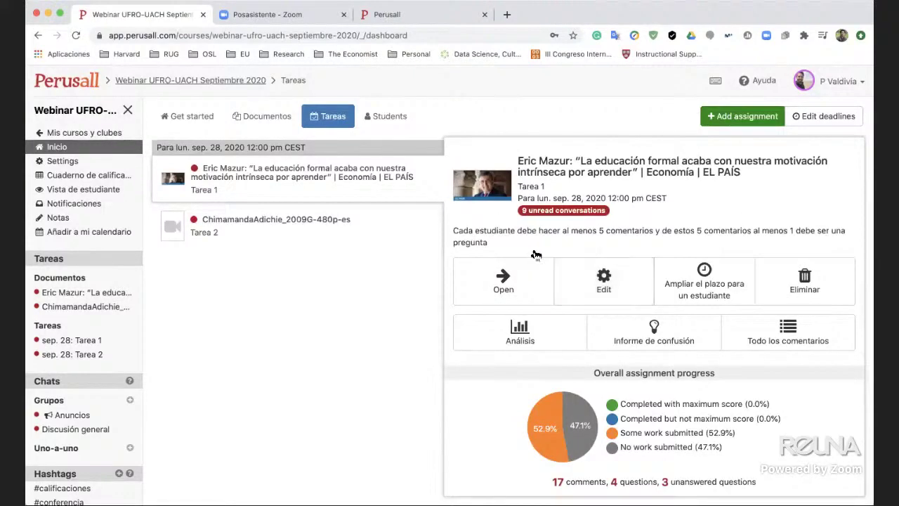
{"action": "left_click", "coordinate": [502, 287]}
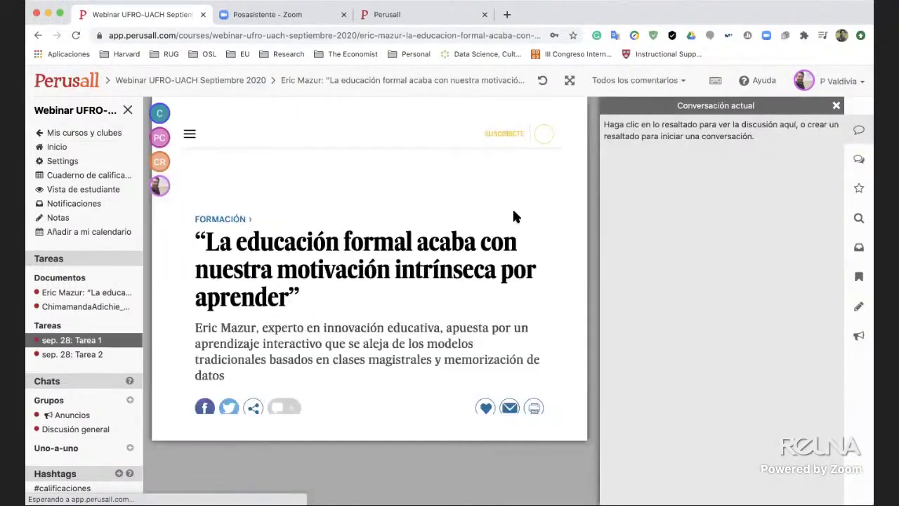
{"action": "scroll", "coordinate": [462, 293], "scroll_direction": "down", "scroll_amount": 1}
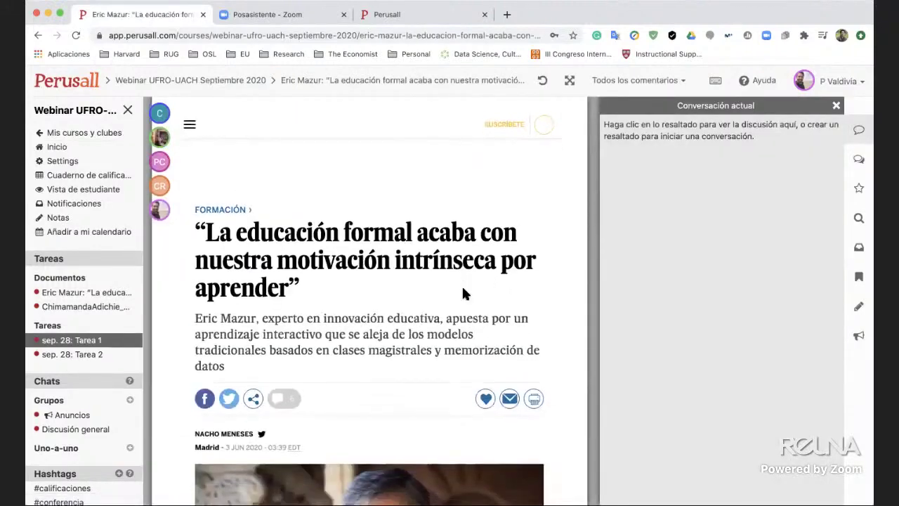
{"action": "scroll", "coordinate": [462, 294], "scroll_direction": "down", "scroll_amount": 10}
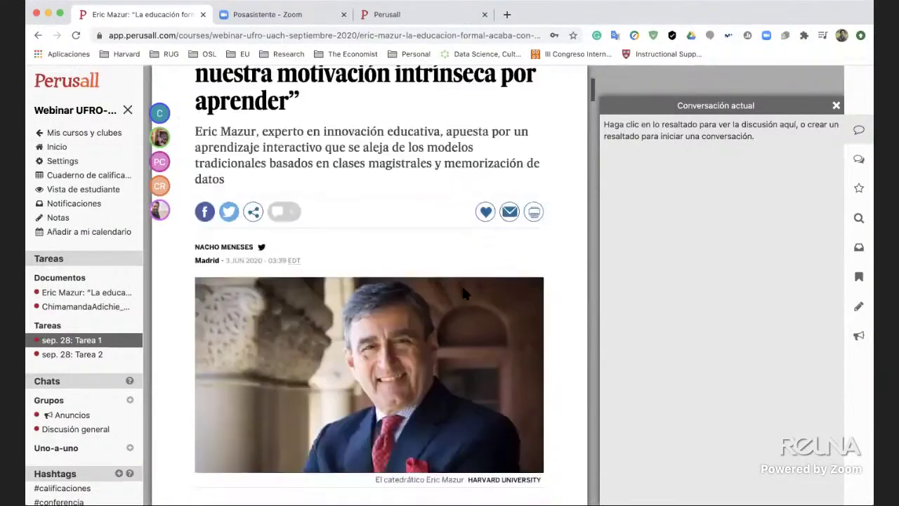
{"action": "scroll", "coordinate": [453, 205], "scroll_direction": "down", "scroll_amount": 10}
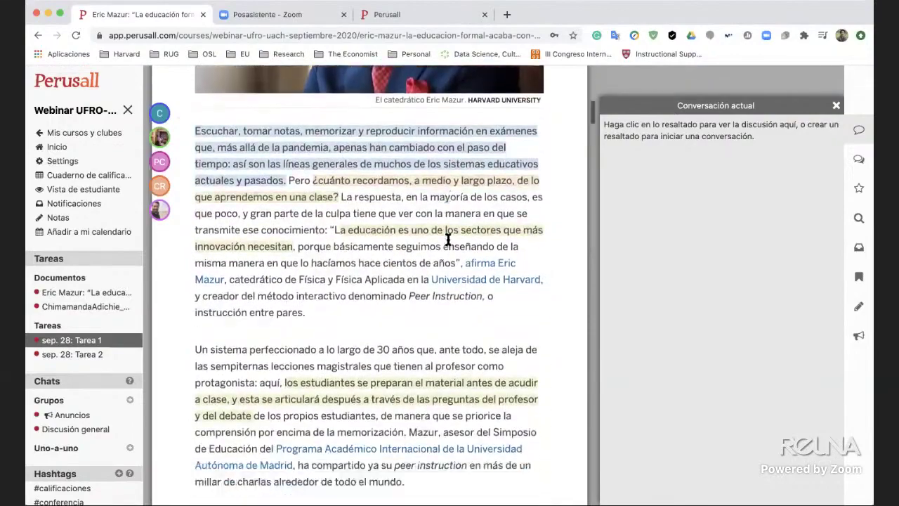
{"action": "scroll", "coordinate": [450, 244], "scroll_direction": "down", "scroll_amount": 6}
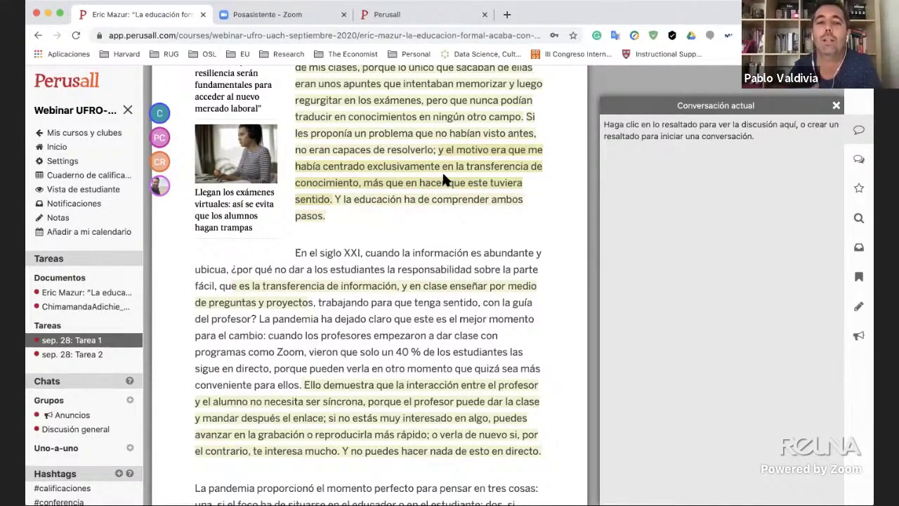
{"action": "scroll", "coordinate": [439, 255], "scroll_direction": "down", "scroll_amount": 2}
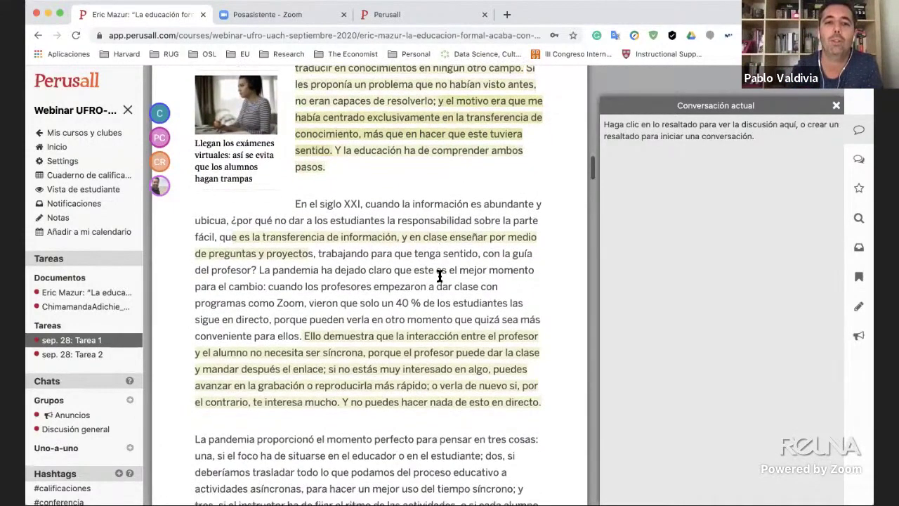
{"action": "scroll", "coordinate": [439, 275], "scroll_direction": "up", "scroll_amount": 15}
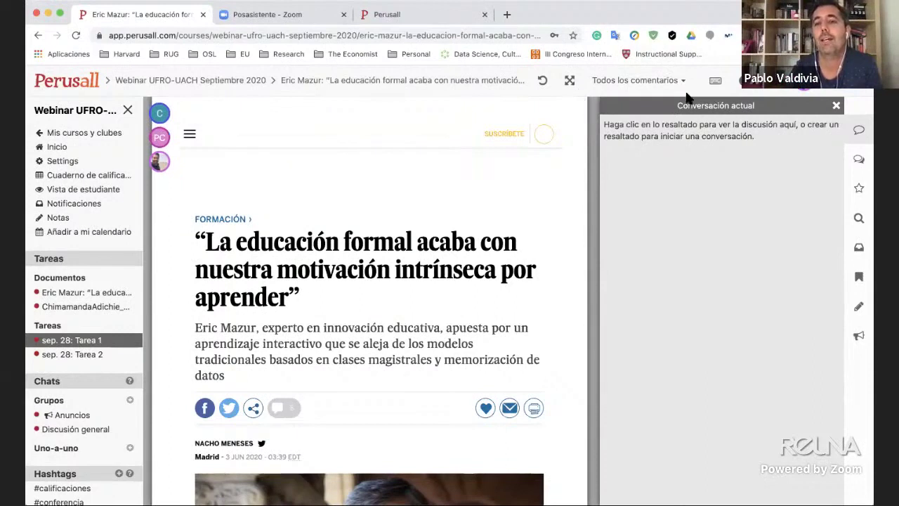
View the available comment filters without changing the selection, and look over the highlights in the reading's interview answers
{"action": "left_click", "coordinate": [683, 81]}
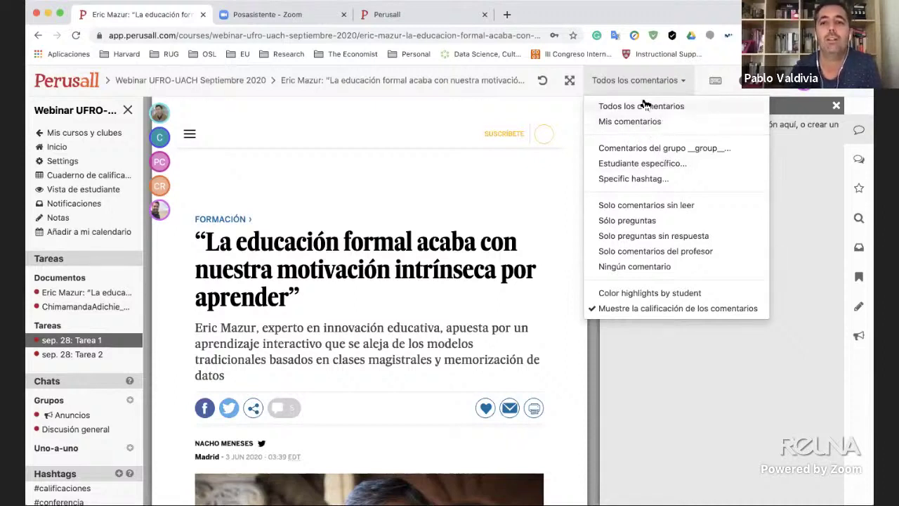
{"action": "left_click", "coordinate": [654, 390]}
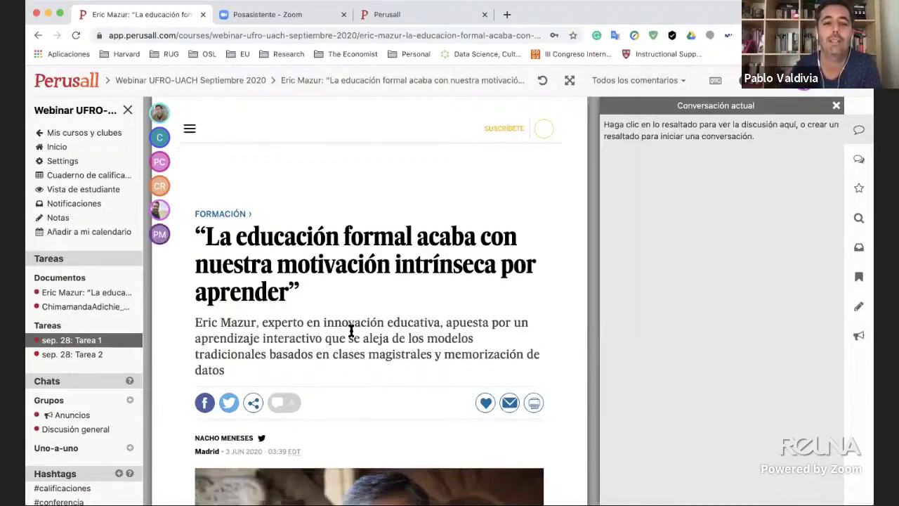
{"action": "scroll", "coordinate": [351, 330], "scroll_direction": "down", "scroll_amount": 10}
{"action": "scroll", "coordinate": [351, 334], "scroll_direction": "down", "scroll_amount": 5}
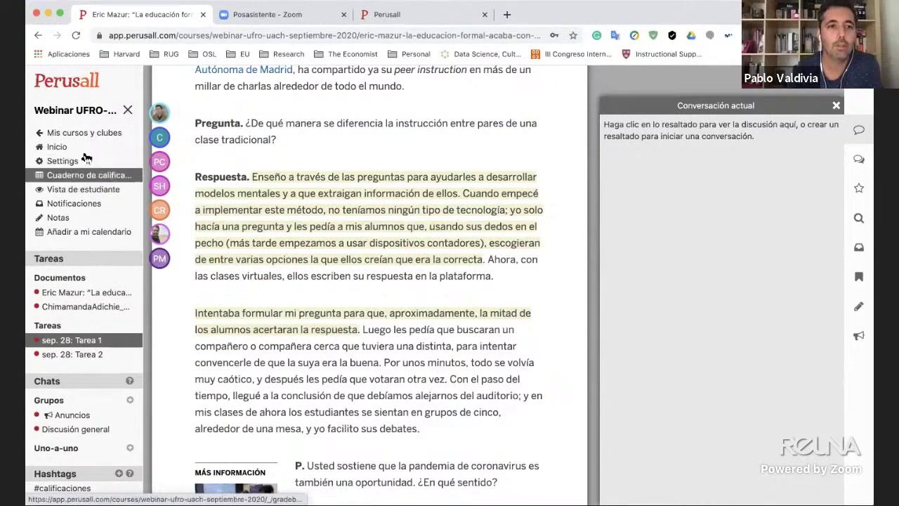
Examine the overall assignment progress of Tarea 2 and Tarea 1 from the course home
{"action": "left_click", "coordinate": [67, 152]}
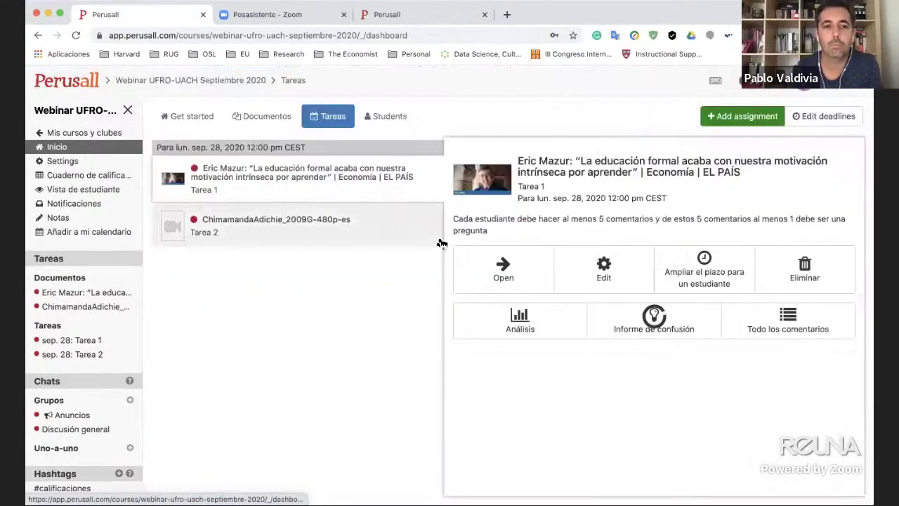
{"action": "left_click", "coordinate": [337, 236]}
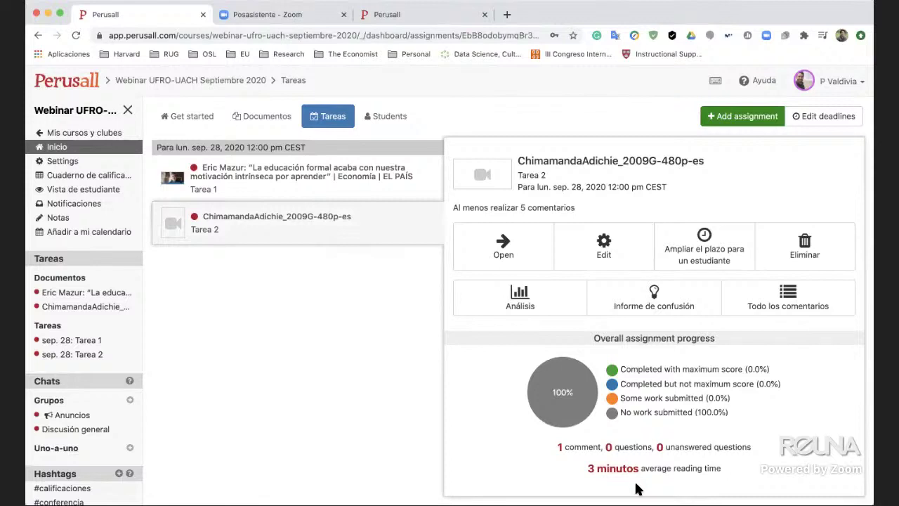
{"action": "left_click", "coordinate": [337, 183]}
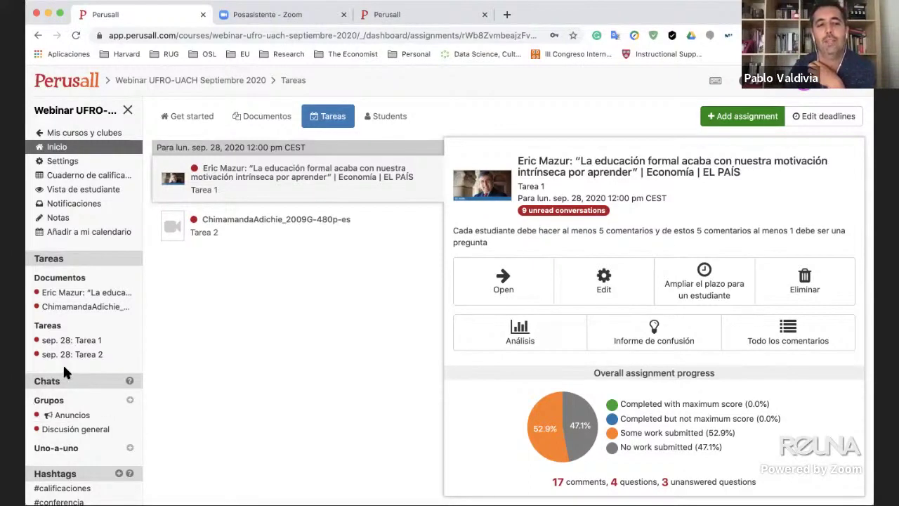
Start a one-on-one conversation with one of the students in the course list
{"action": "left_click", "coordinate": [129, 447]}
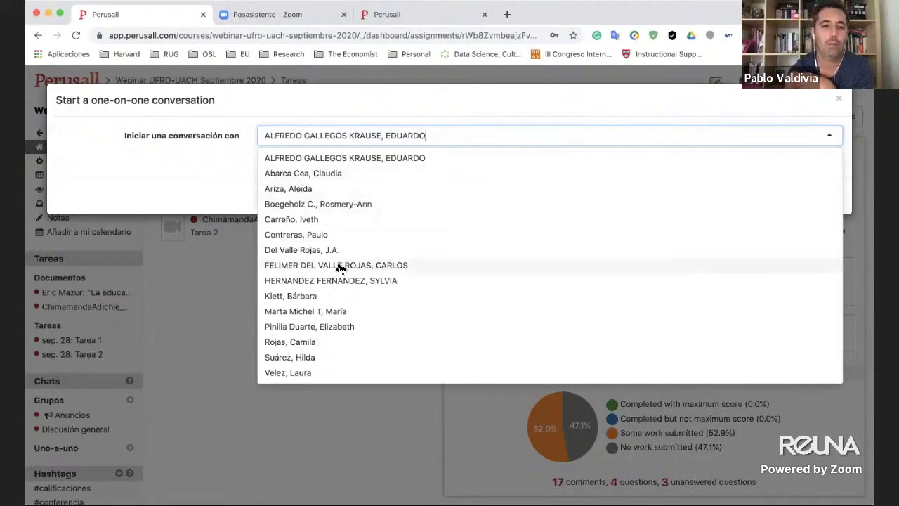
{"action": "left_click", "coordinate": [339, 327]}
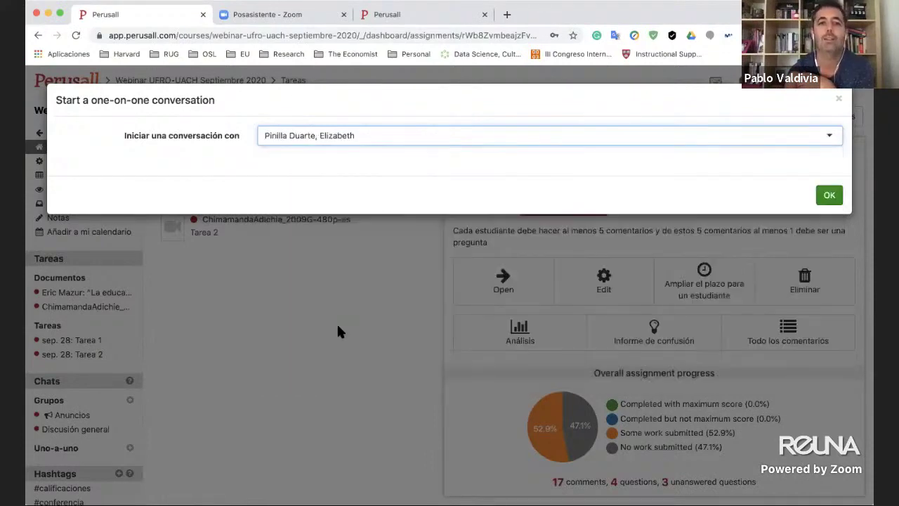
{"action": "left_click", "coordinate": [828, 195]}
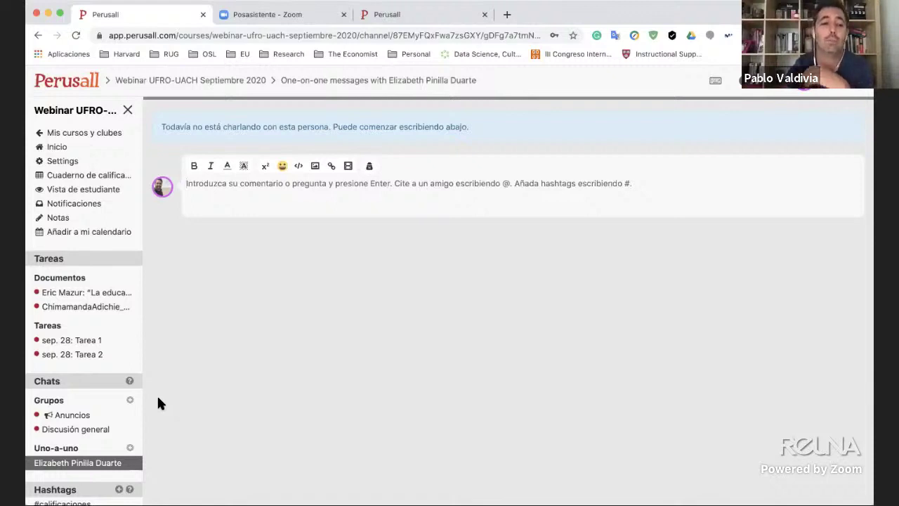
{"action": "scroll", "coordinate": [80, 377], "scroll_direction": "down", "scroll_amount": 2}
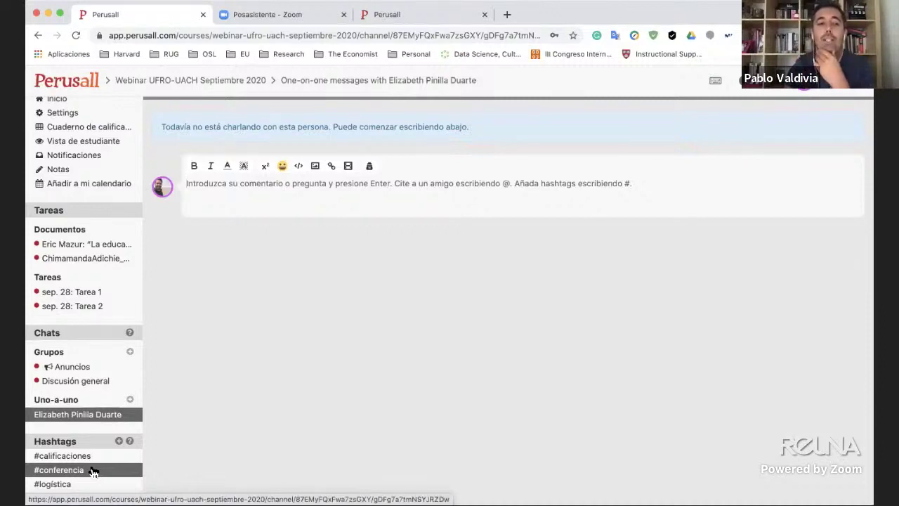
Return to the course home and examine Tarea 1's overall progress, most upvoted annotations and most active students
{"action": "scroll", "coordinate": [92, 470], "scroll_direction": "up", "scroll_amount": 2}
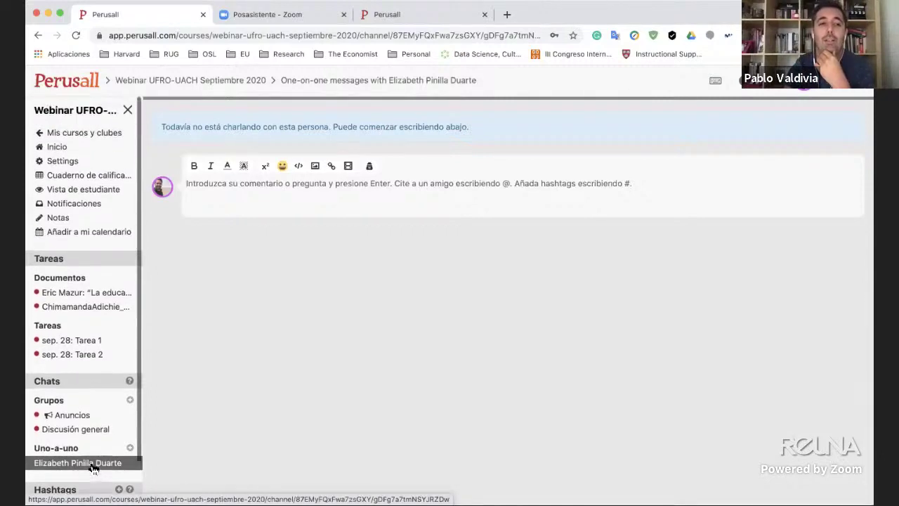
{"action": "left_click", "coordinate": [61, 150]}
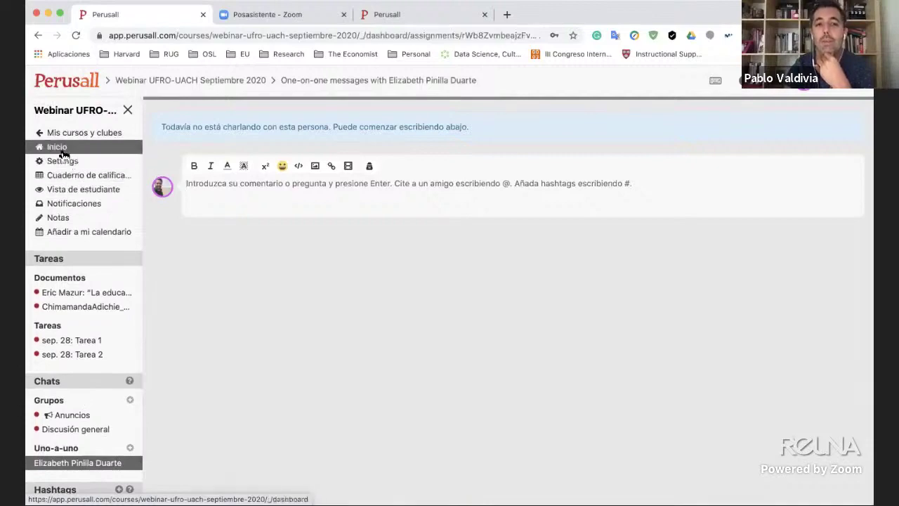
{"action": "scroll", "coordinate": [613, 283], "scroll_direction": "down", "scroll_amount": 5}
{"action": "scroll", "coordinate": [612, 283], "scroll_direction": "up", "scroll_amount": 2}
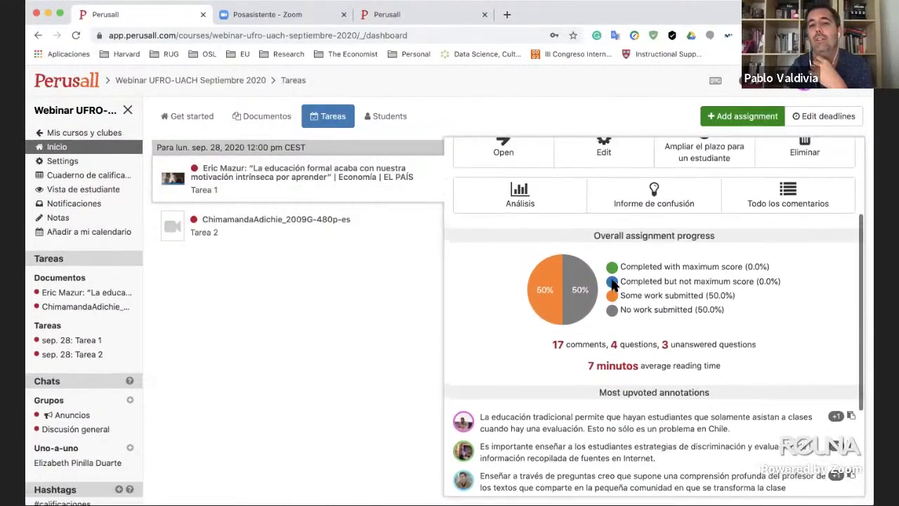
{"action": "scroll", "coordinate": [608, 281], "scroll_direction": "up", "scroll_amount": 2}
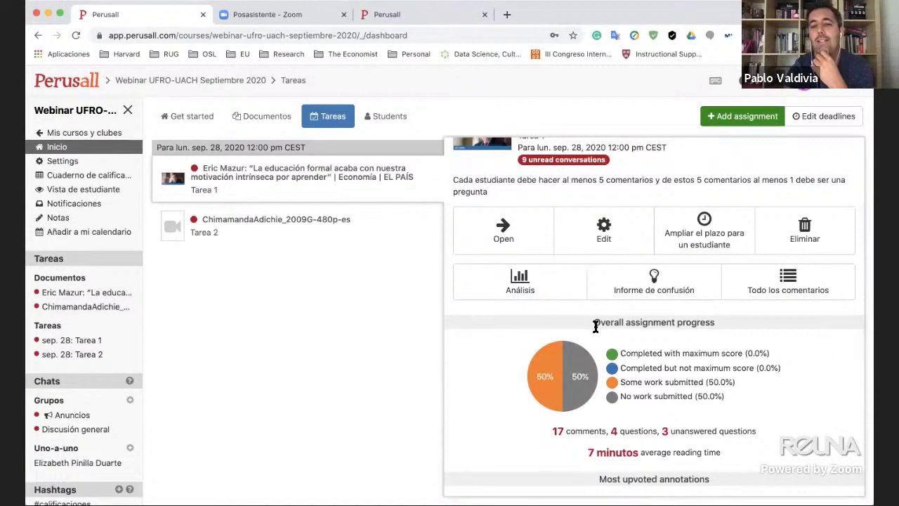
{"action": "scroll", "coordinate": [595, 325], "scroll_direction": "down", "scroll_amount": 3}
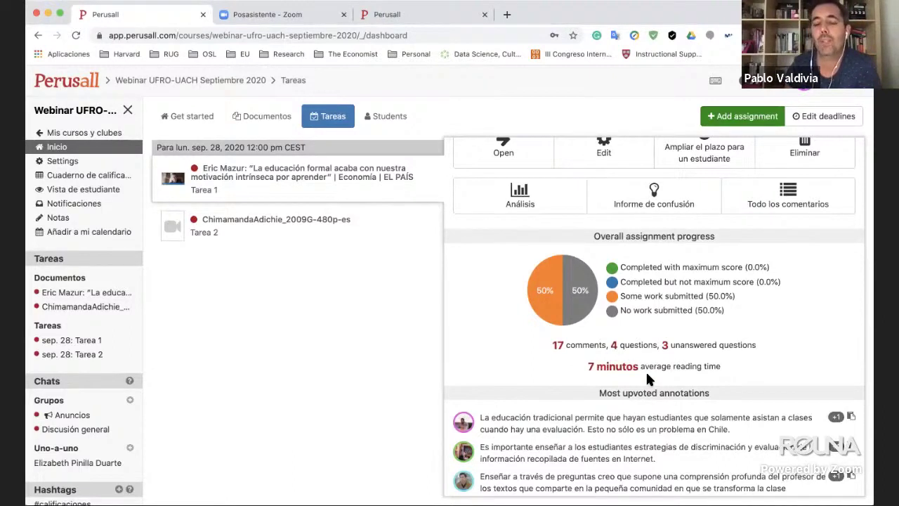
{"action": "scroll", "coordinate": [632, 377], "scroll_direction": "down", "scroll_amount": 1}
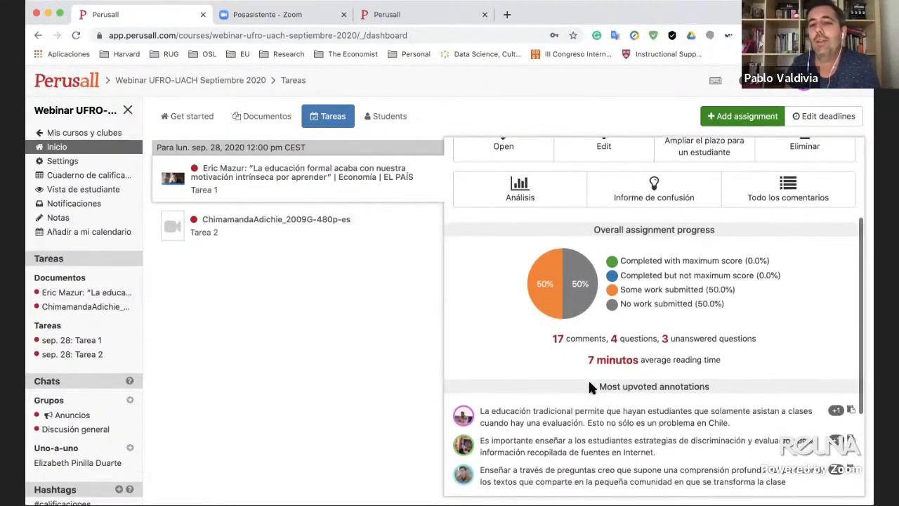
{"action": "scroll", "coordinate": [590, 383], "scroll_direction": "down", "scroll_amount": 3}
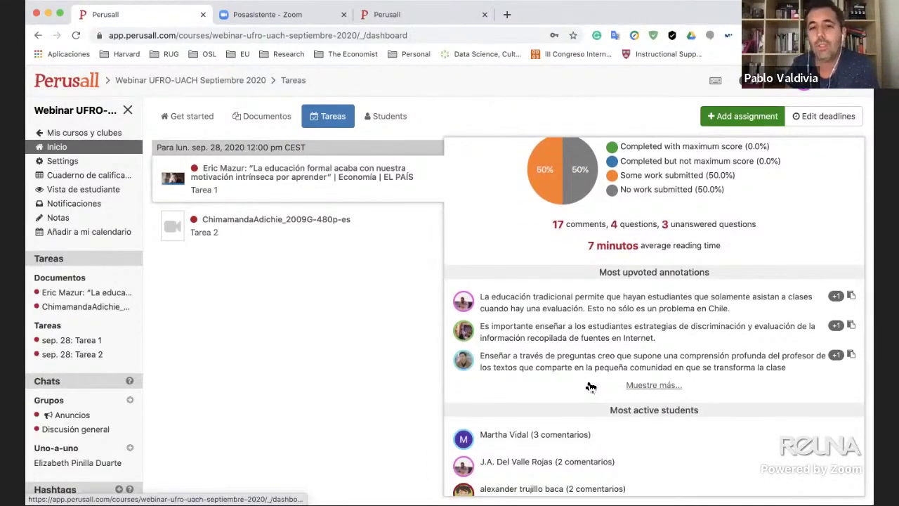
{"action": "scroll", "coordinate": [591, 387], "scroll_direction": "down", "scroll_amount": 1}
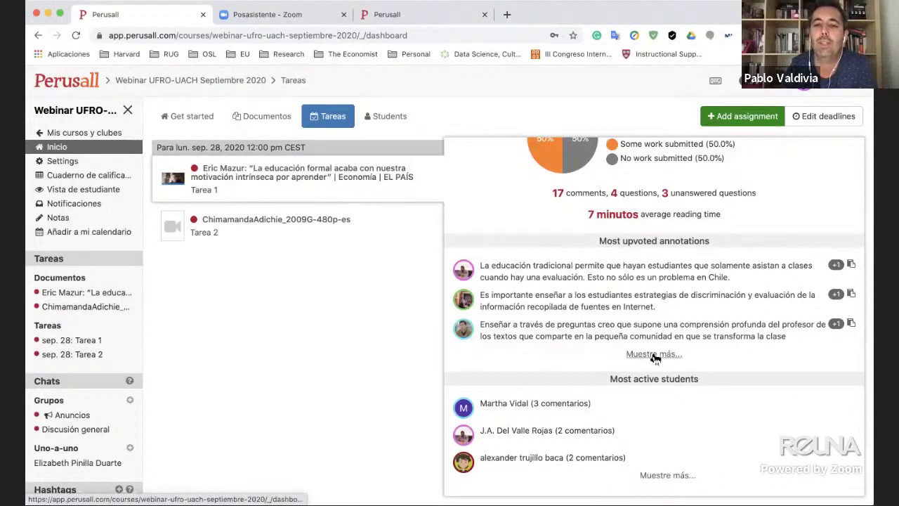
{"action": "scroll", "coordinate": [653, 356], "scroll_direction": "up", "scroll_amount": 5}
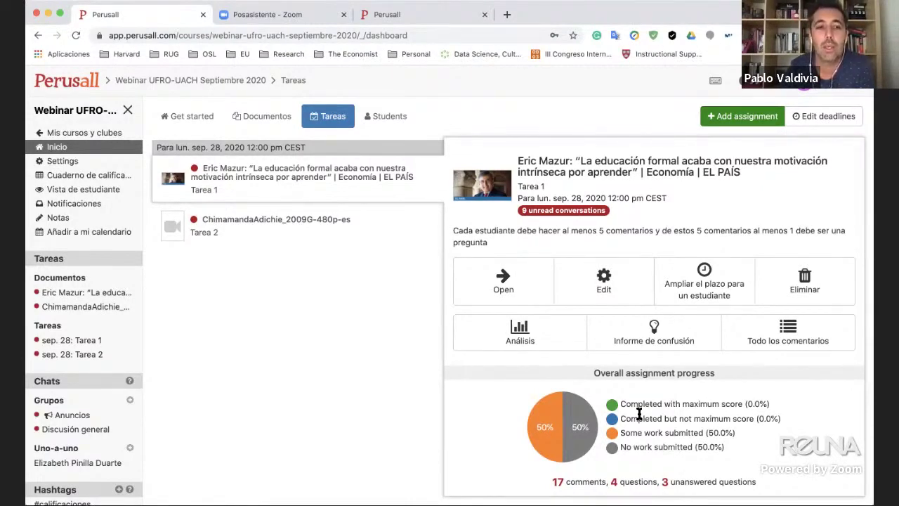
Open Tarea 2's unread conversations and upvote the student question about the word Nkali
{"action": "left_click", "coordinate": [273, 218]}
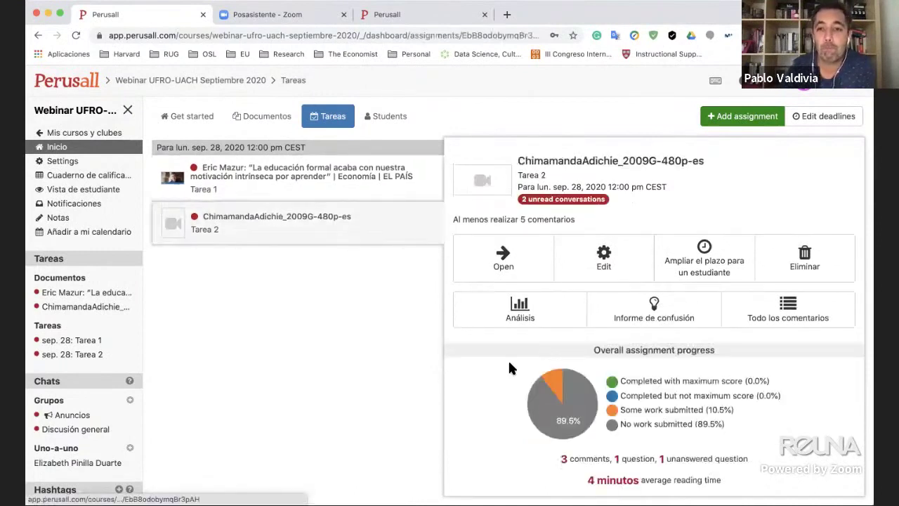
{"action": "left_click", "coordinate": [568, 200]}
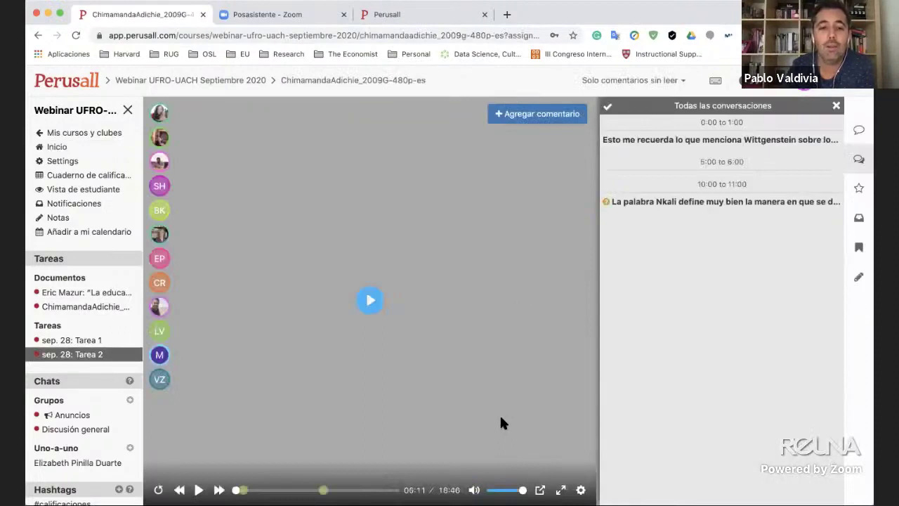
{"action": "left_click", "coordinate": [714, 205]}
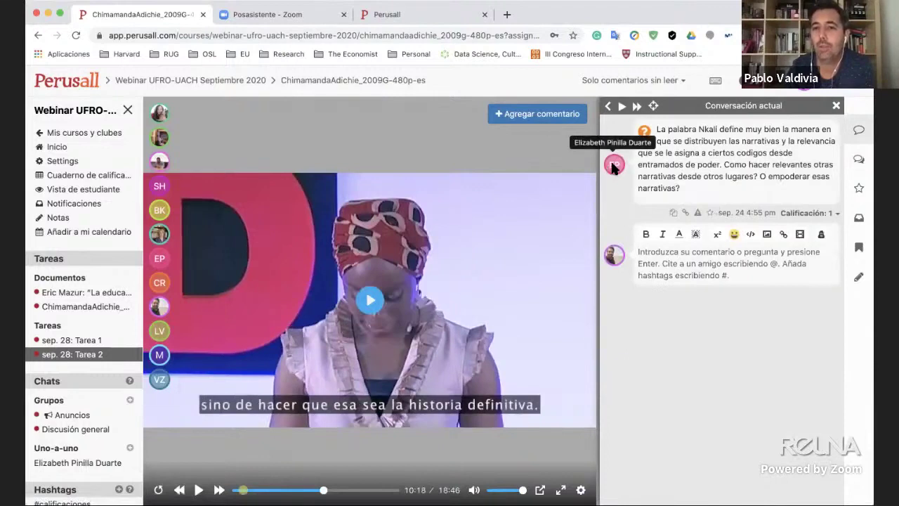
{"action": "left_click", "coordinate": [645, 134]}
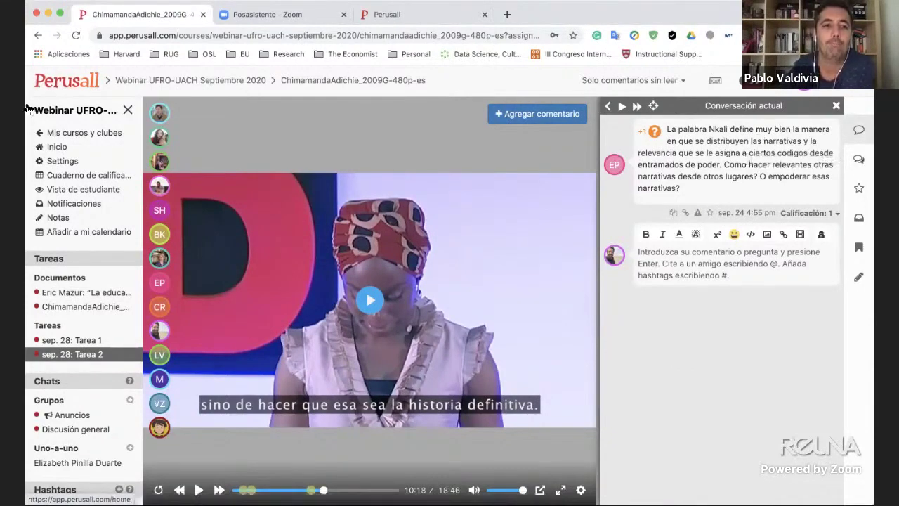
Open the course's general settings and review the dates, assignment availability and annotation language choices without changing them
{"action": "left_click", "coordinate": [54, 163]}
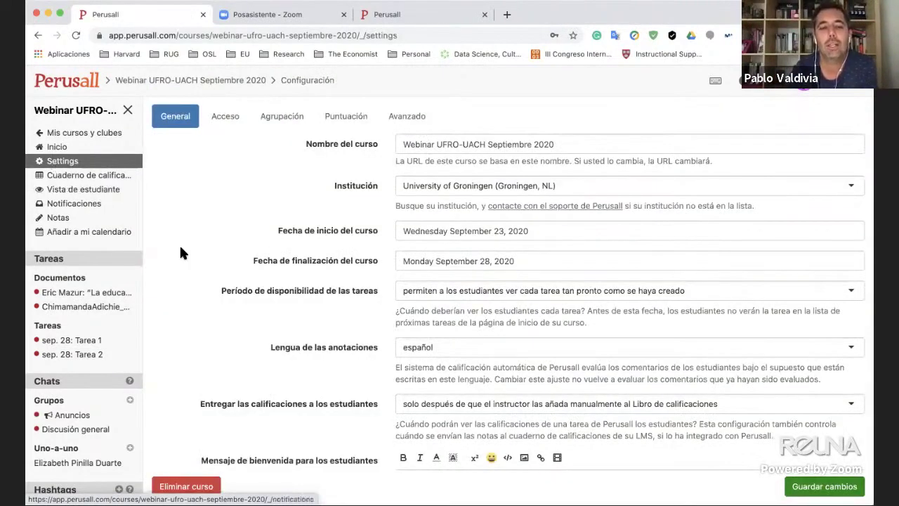
{"action": "scroll", "coordinate": [180, 248], "scroll_direction": "down", "scroll_amount": 1}
{"action": "scroll", "coordinate": [180, 247], "scroll_direction": "up", "scroll_amount": 1}
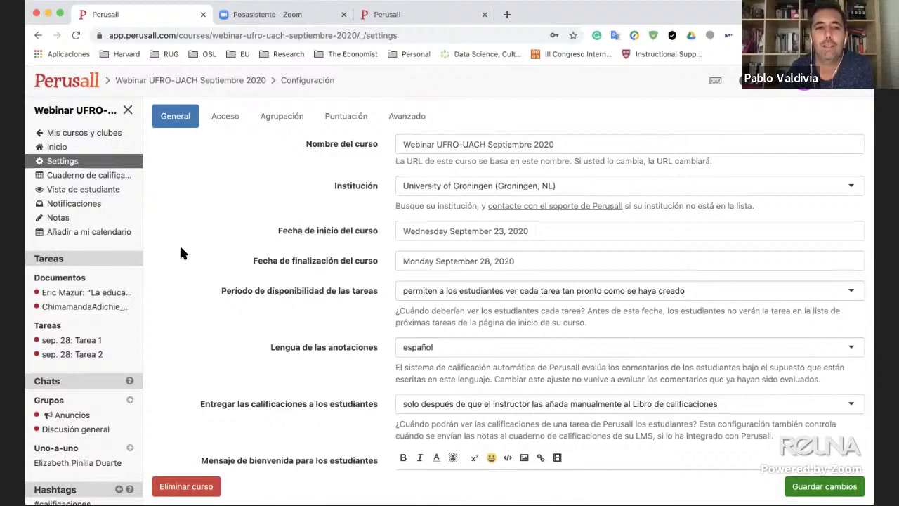
{"action": "scroll", "coordinate": [179, 253], "scroll_direction": "down", "scroll_amount": 1}
{"action": "scroll", "coordinate": [180, 253], "scroll_direction": "up", "scroll_amount": 1}
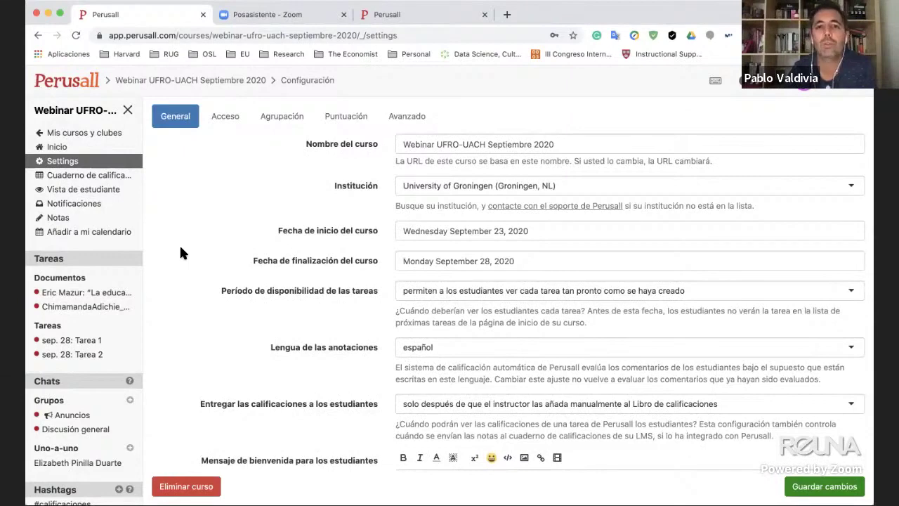
{"action": "scroll", "coordinate": [309, 223], "scroll_direction": "down", "scroll_amount": 3}
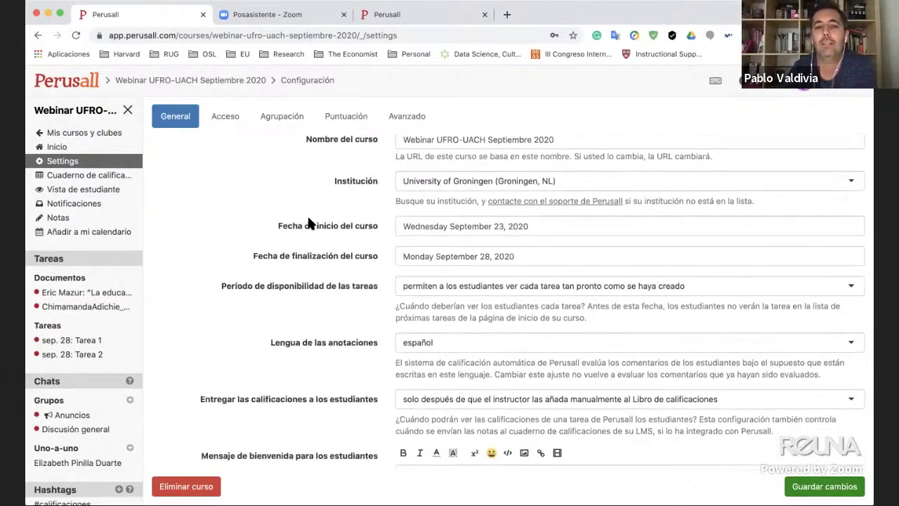
{"action": "scroll", "coordinate": [309, 223], "scroll_direction": "up", "scroll_amount": 1}
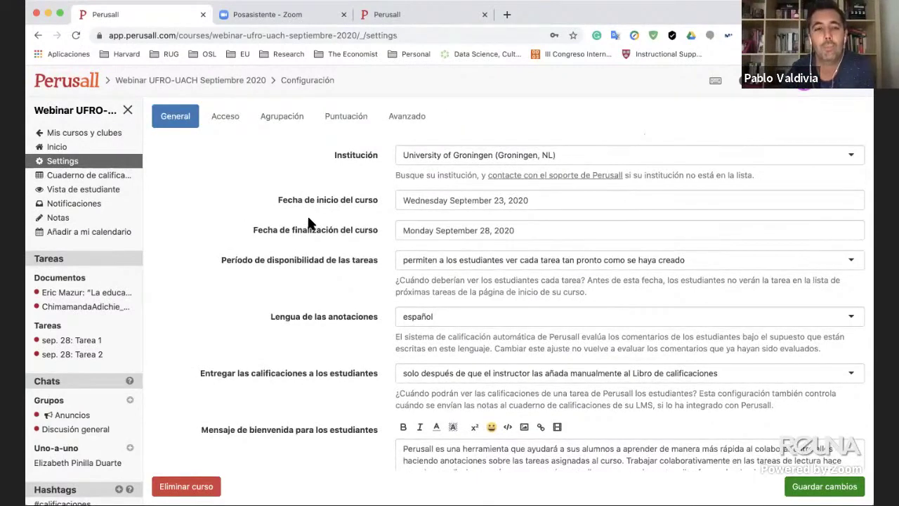
{"action": "scroll", "coordinate": [309, 222], "scroll_direction": "down", "scroll_amount": 3}
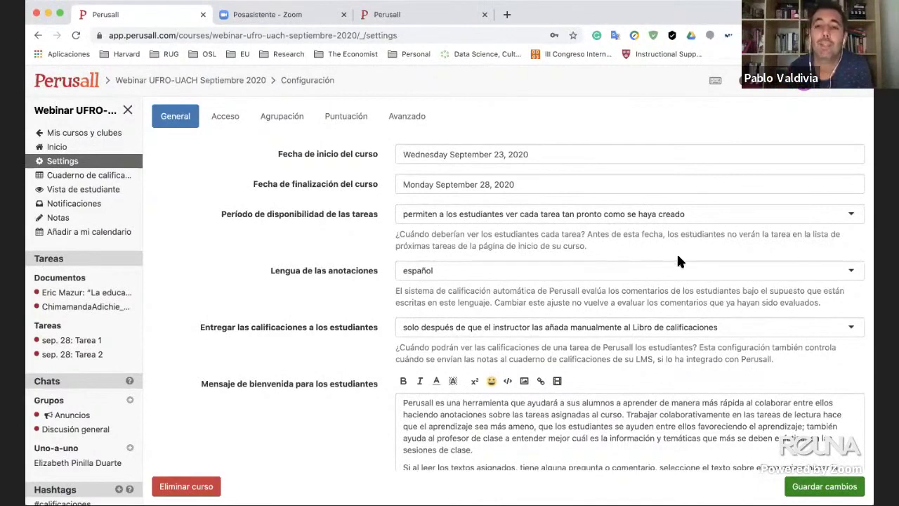
{"action": "left_click", "coordinate": [853, 275]}
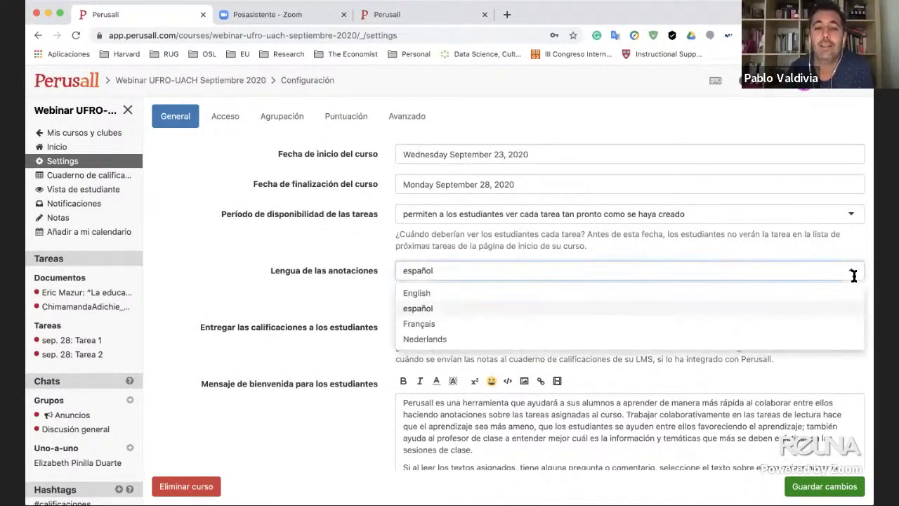
{"action": "left_click", "coordinate": [192, 288]}
Review the grade release setting and the welcome message for students in the general course settings
{"action": "scroll", "coordinate": [252, 257], "scroll_direction": "down", "scroll_amount": 4}
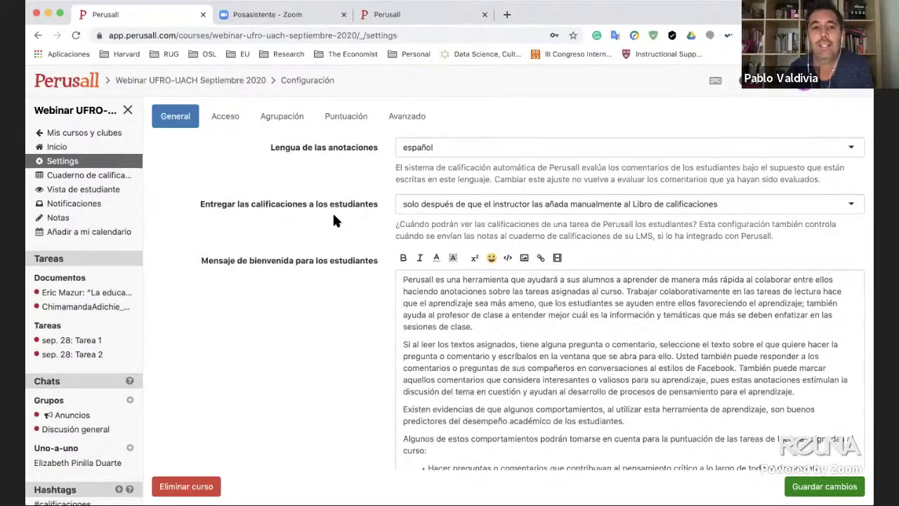
{"action": "scroll", "coordinate": [332, 211], "scroll_direction": "down", "scroll_amount": 1}
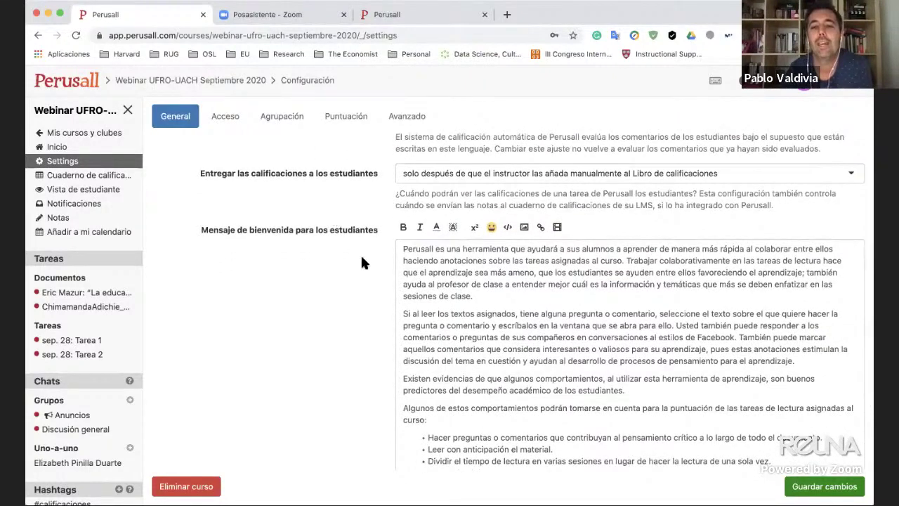
{"action": "scroll", "coordinate": [363, 258], "scroll_direction": "down", "scroll_amount": 3}
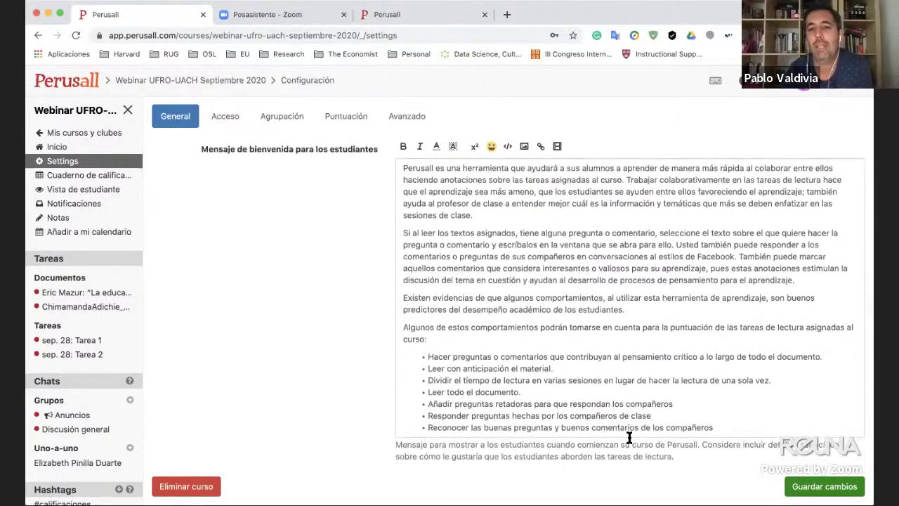
{"action": "scroll", "coordinate": [344, 408], "scroll_direction": "up", "scroll_amount": 2}
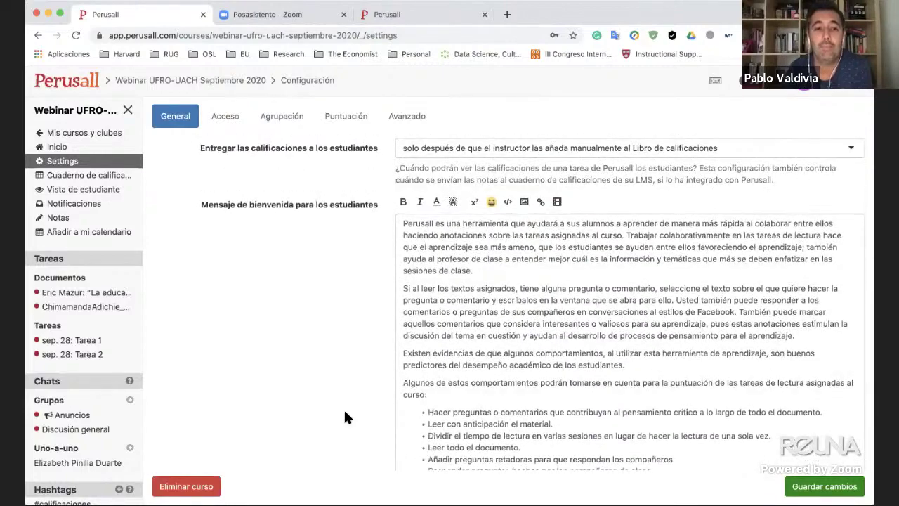
{"action": "scroll", "coordinate": [345, 417], "scroll_direction": "down", "scroll_amount": 3}
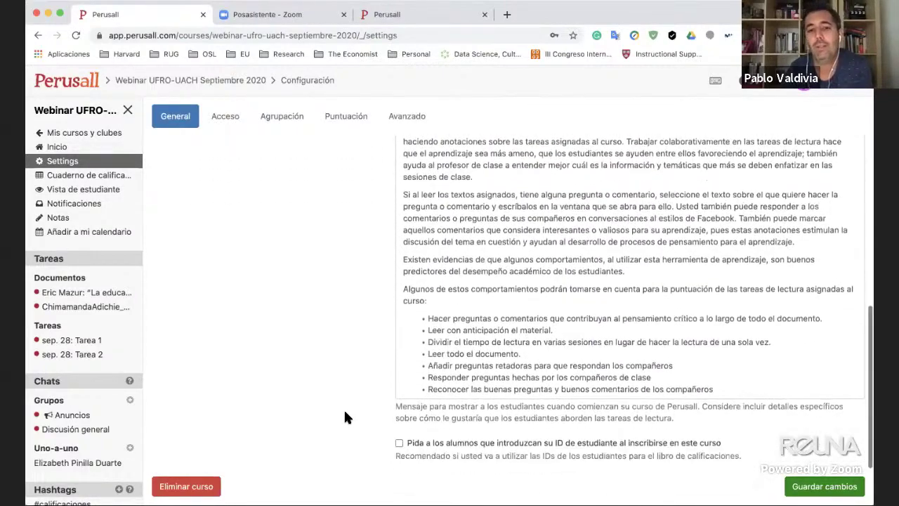
{"action": "scroll", "coordinate": [256, 196], "scroll_direction": "up", "scroll_amount": 10}
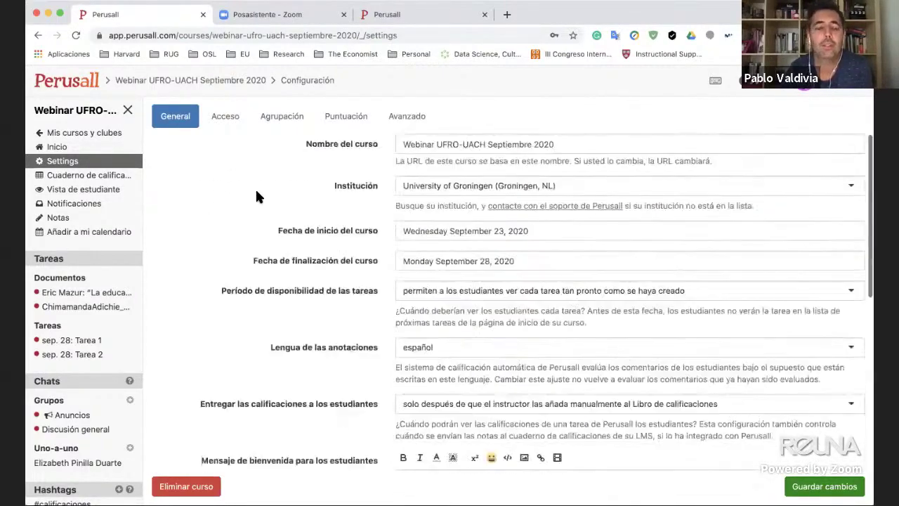
View the course access settings, and set the group assignment to manual to look through the student grouping list
{"action": "left_click", "coordinate": [227, 120]}
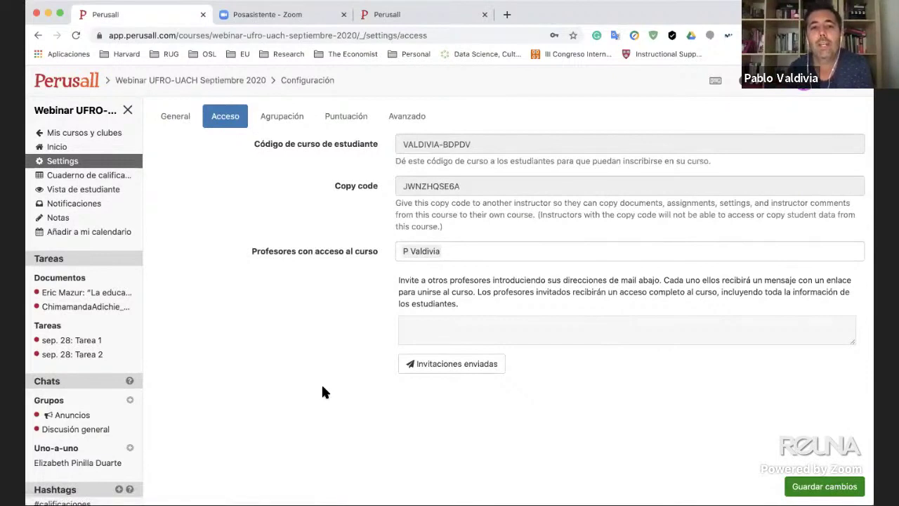
{"action": "left_click", "coordinate": [280, 120]}
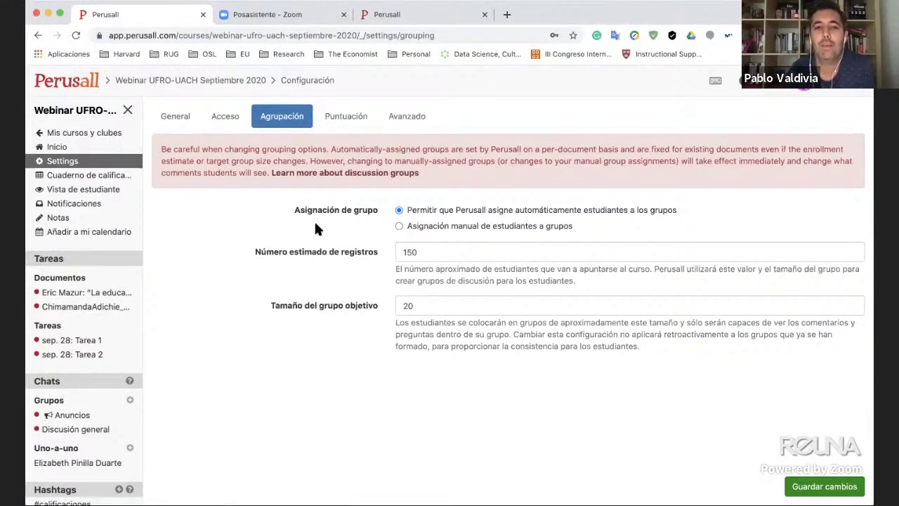
{"action": "left_click", "coordinate": [399, 227]}
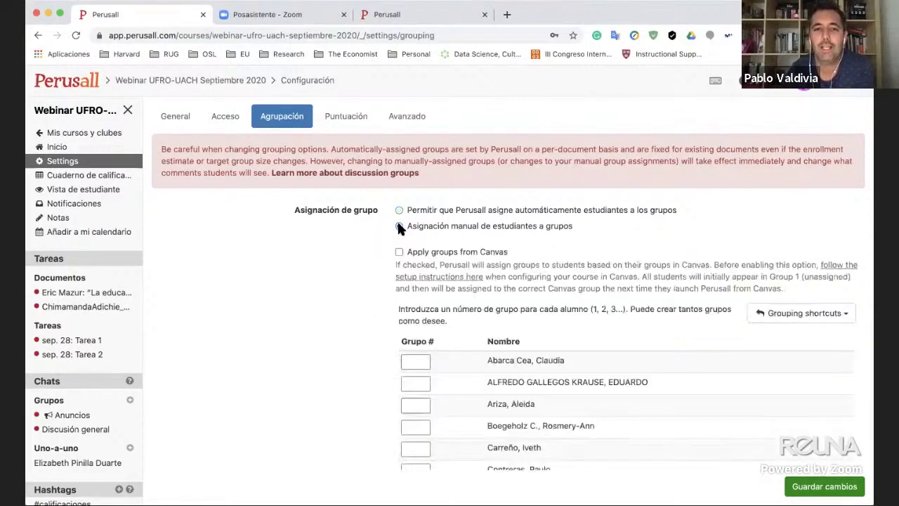
{"action": "scroll", "coordinate": [467, 276], "scroll_direction": "down", "scroll_amount": 5}
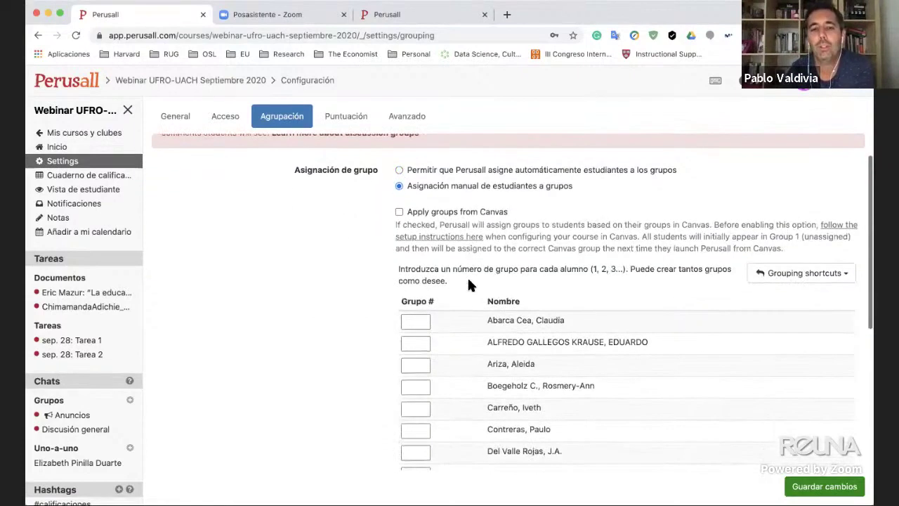
{"action": "scroll", "coordinate": [412, 227], "scroll_direction": "down", "scroll_amount": 5}
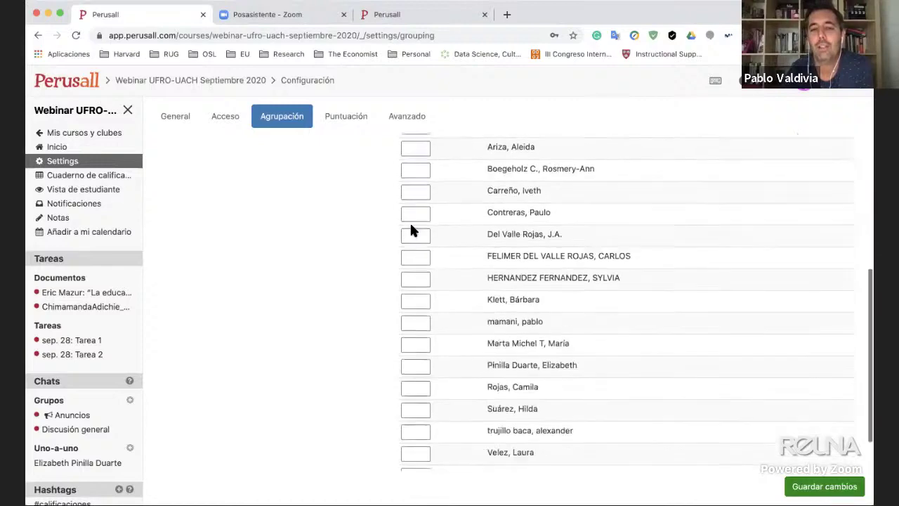
{"action": "scroll", "coordinate": [417, 301], "scroll_direction": "up", "scroll_amount": 9}
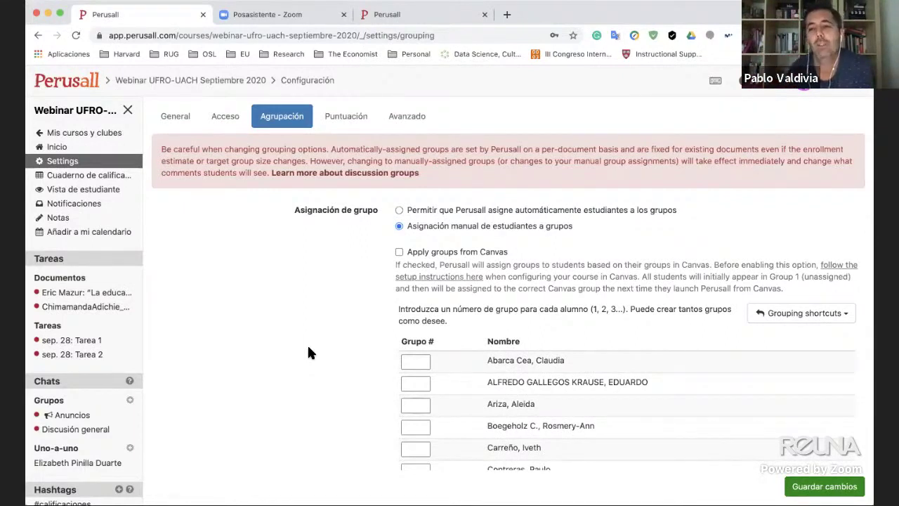
Examine the course's scoring settings, including the presets and the annotation content component
{"action": "left_click", "coordinate": [346, 117]}
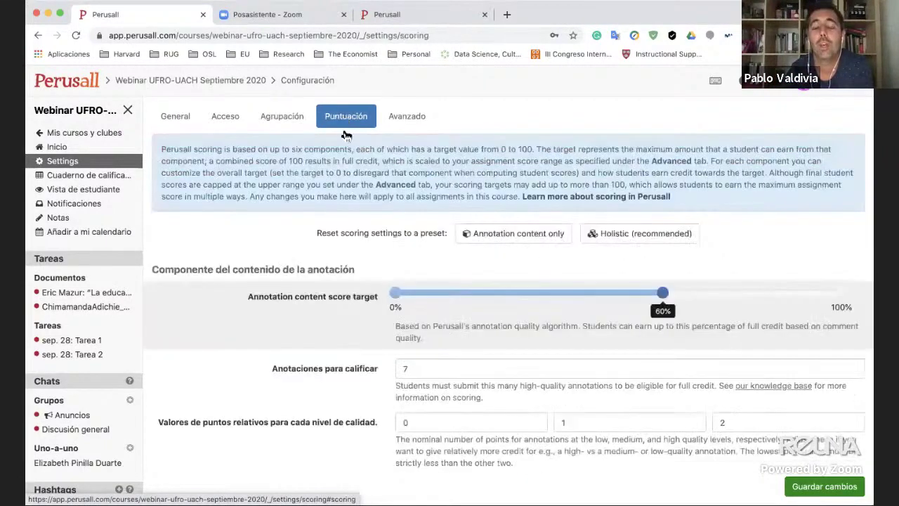
{"action": "scroll", "coordinate": [330, 270], "scroll_direction": "down", "scroll_amount": 1}
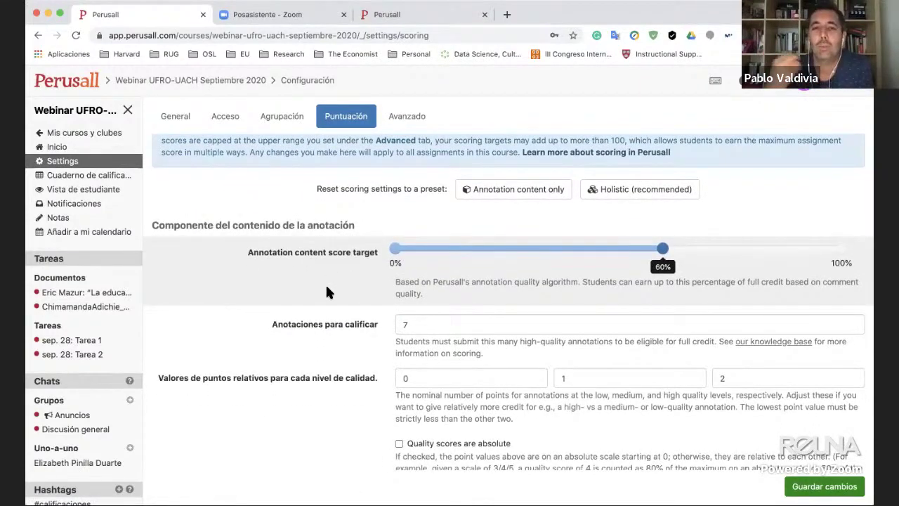
{"action": "scroll", "coordinate": [327, 290], "scroll_direction": "up", "scroll_amount": 1}
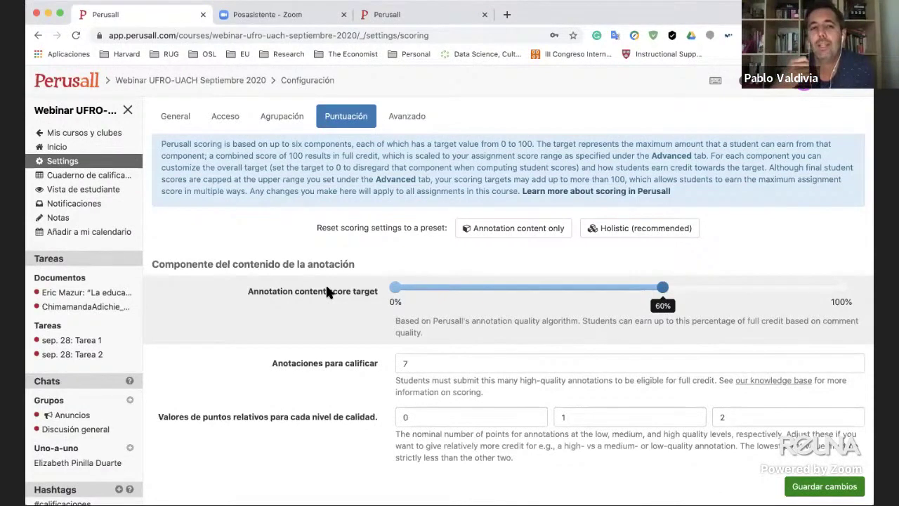
Reset the course's scoring settings to the Annotation content only preset
{"action": "scroll", "coordinate": [327, 292], "scroll_direction": "down", "scroll_amount": 1}
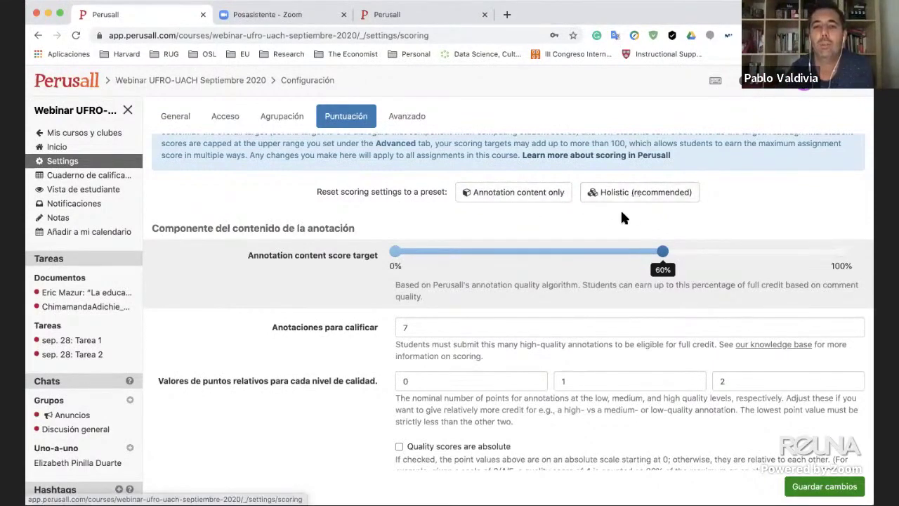
{"action": "scroll", "coordinate": [588, 225], "scroll_direction": "down", "scroll_amount": 2}
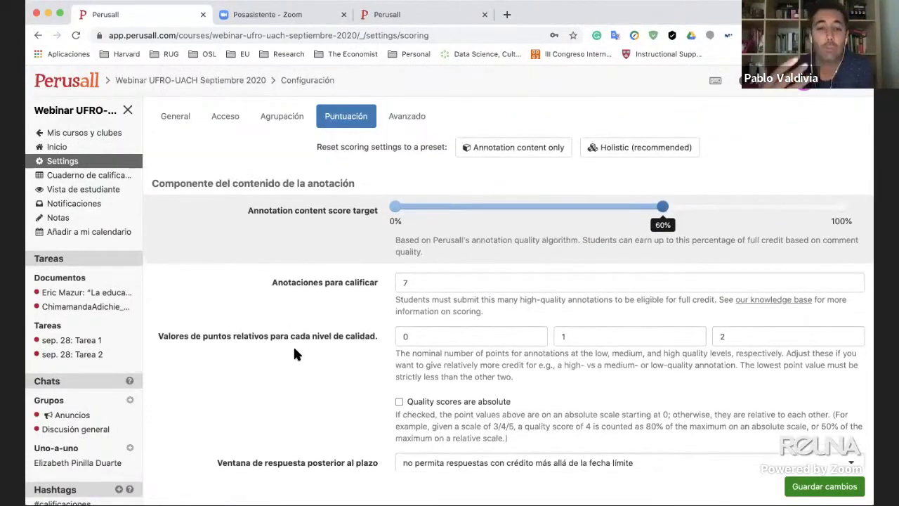
{"action": "left_click", "coordinate": [520, 151]}
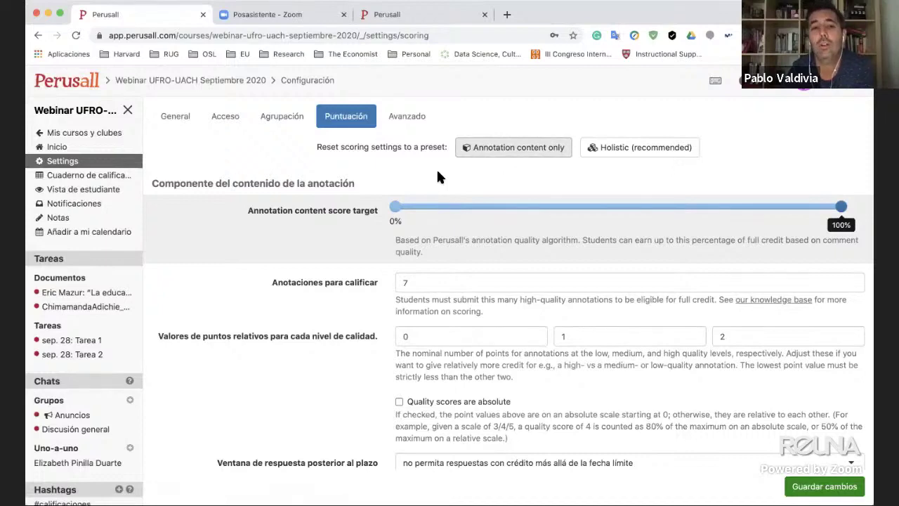
Set the number of annotations students must submit for grading to 5
{"action": "scroll", "coordinate": [437, 172], "scroll_direction": "down", "scroll_amount": 2}
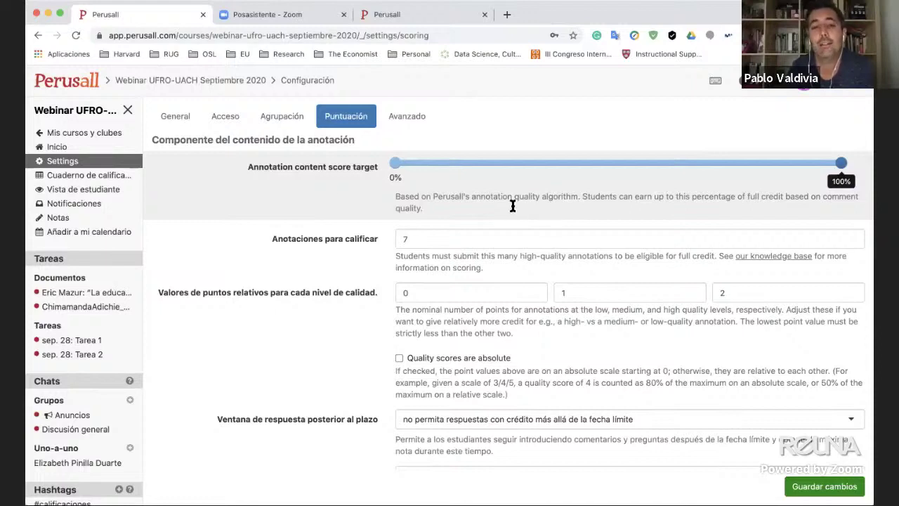
{"action": "scroll", "coordinate": [328, 176], "scroll_direction": "down", "scroll_amount": 1}
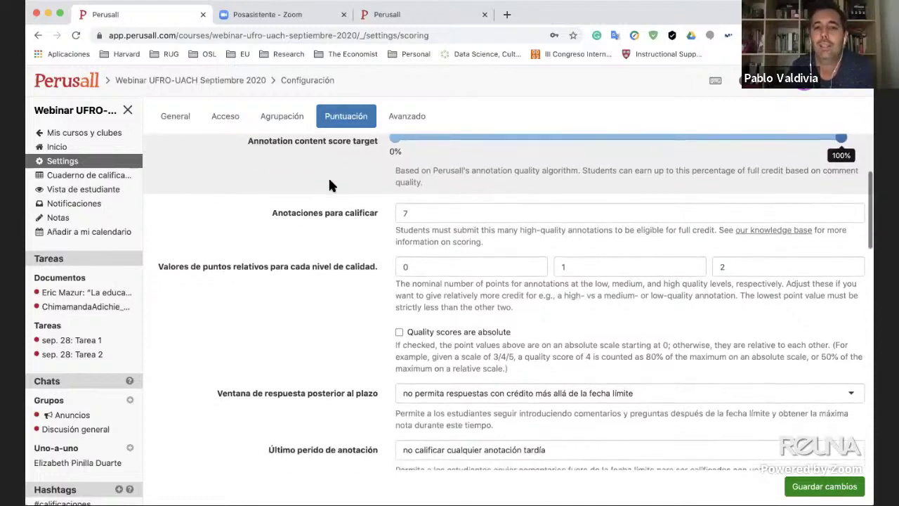
{"action": "left_click", "coordinate": [418, 212]}
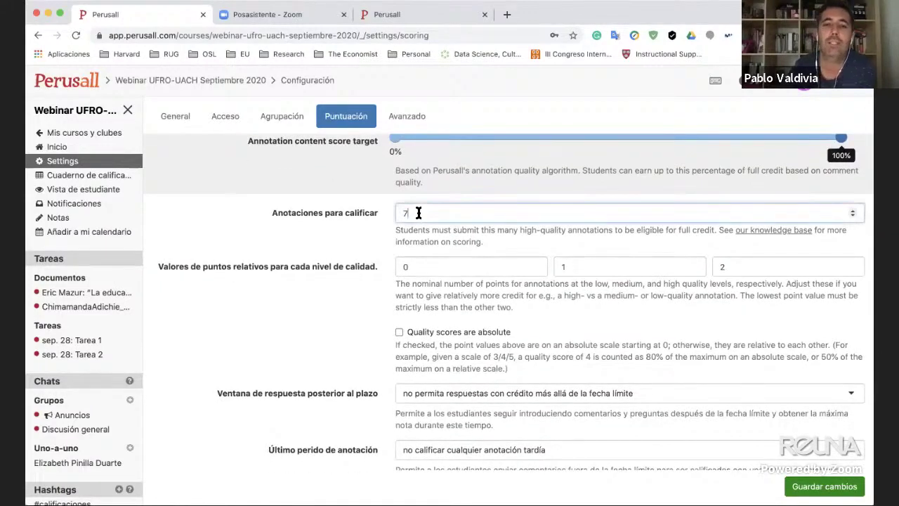
{"action": "key", "text": "BackSpace"}
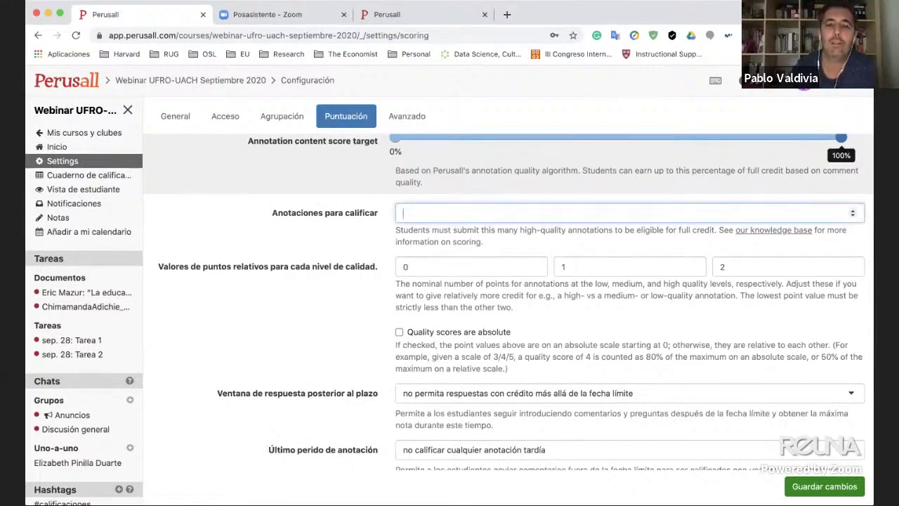
{"action": "type", "text": "5"}
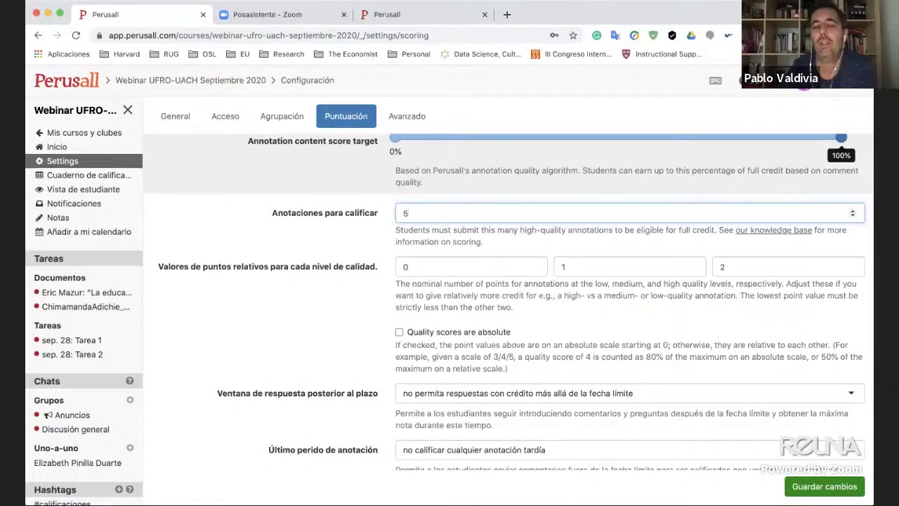
{"action": "left_click", "coordinate": [291, 278]}
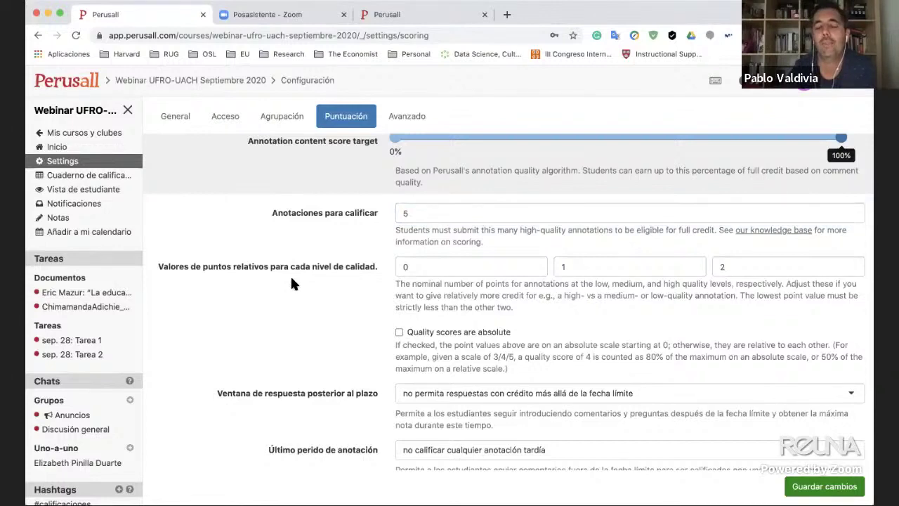
Examine the annotation quality point values, the late response and late annotation windows, and the penalty for unevenly distributed responses
{"action": "scroll", "coordinate": [292, 278], "scroll_direction": "down", "scroll_amount": 2}
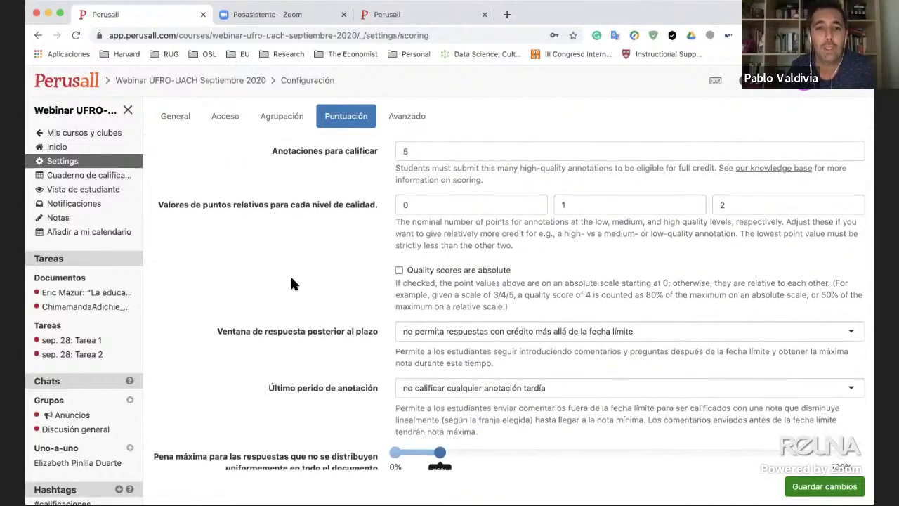
{"action": "scroll", "coordinate": [291, 283], "scroll_direction": "down", "scroll_amount": 1}
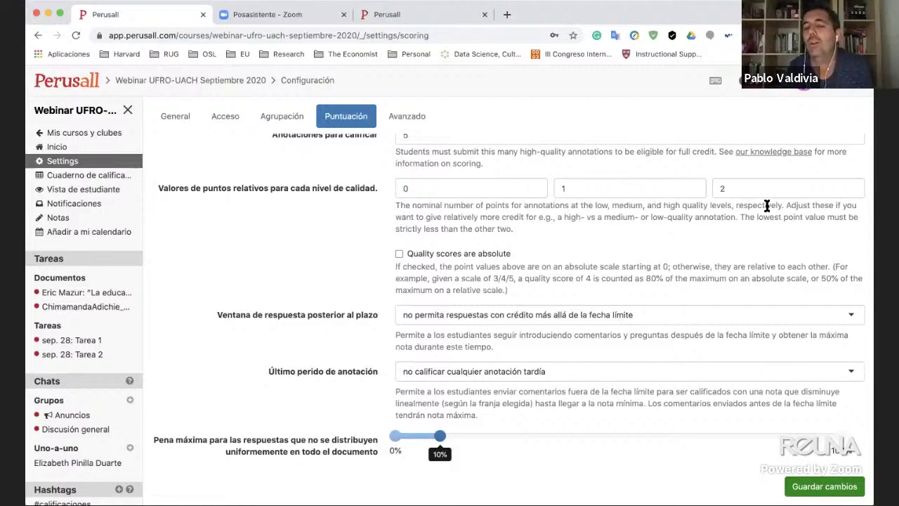
{"action": "scroll", "coordinate": [520, 240], "scroll_direction": "down", "scroll_amount": 1}
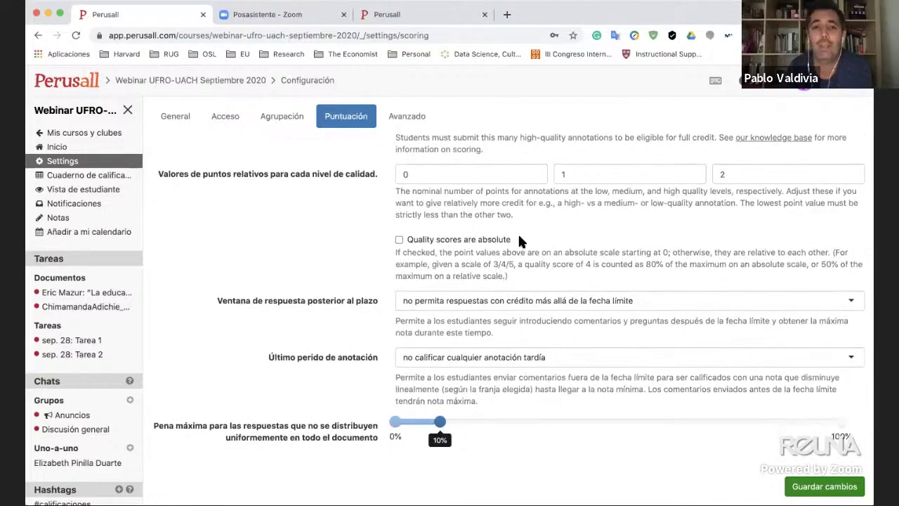
{"action": "scroll", "coordinate": [520, 241], "scroll_direction": "down", "scroll_amount": 3}
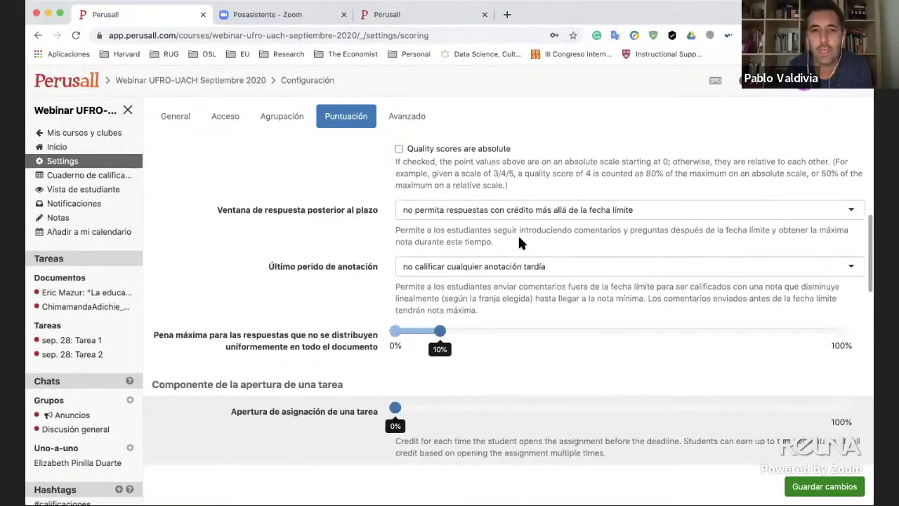
{"action": "scroll", "coordinate": [520, 242], "scroll_direction": "down", "scroll_amount": 1}
{"action": "scroll", "coordinate": [520, 242], "scroll_direction": "down", "scroll_amount": 1}
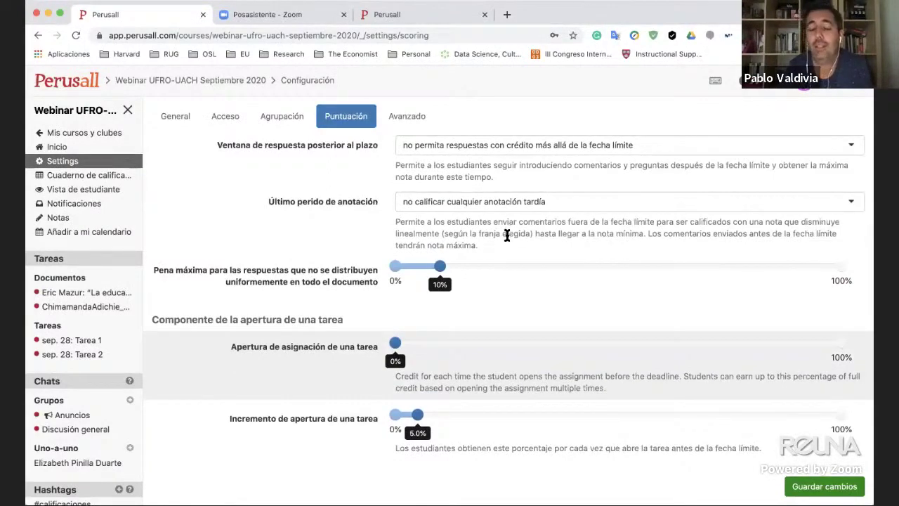
{"action": "scroll", "coordinate": [507, 235], "scroll_direction": "down", "scroll_amount": 1}
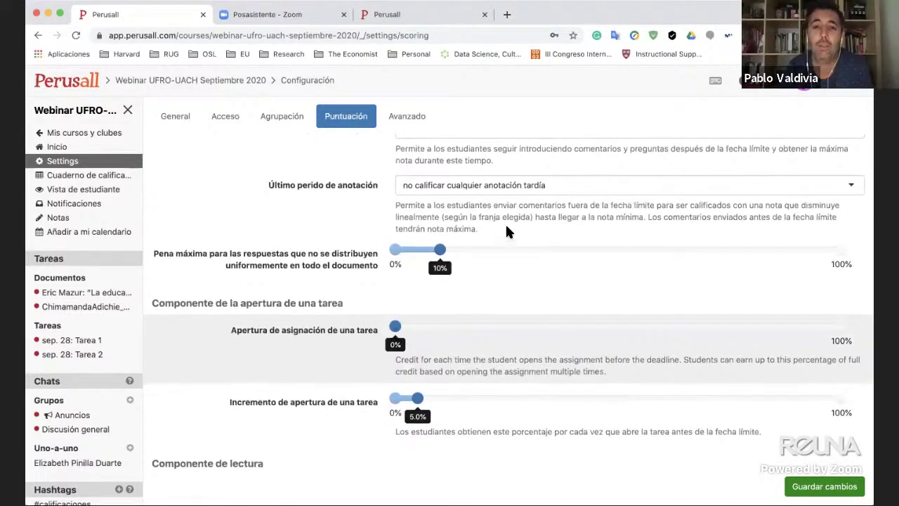
{"action": "scroll", "coordinate": [506, 214], "scroll_direction": "down", "scroll_amount": 4}
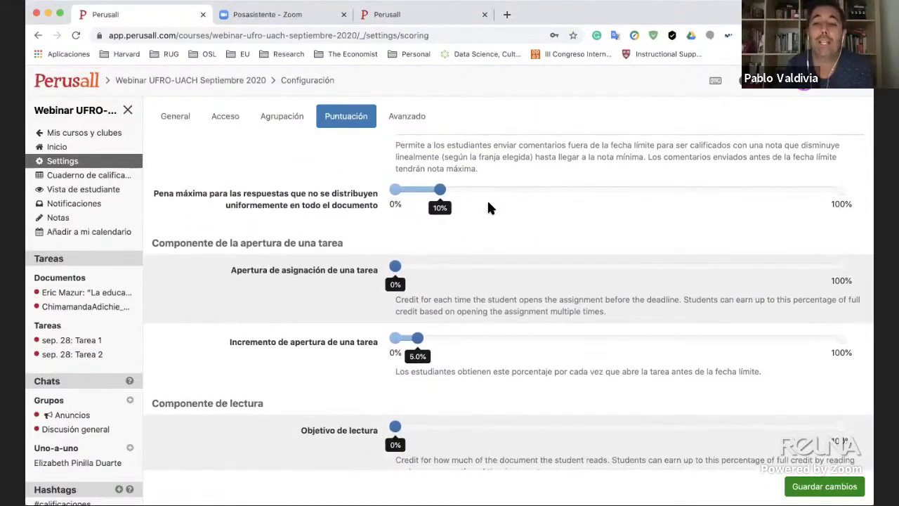
{"action": "scroll", "coordinate": [489, 207], "scroll_direction": "down", "scroll_amount": 3}
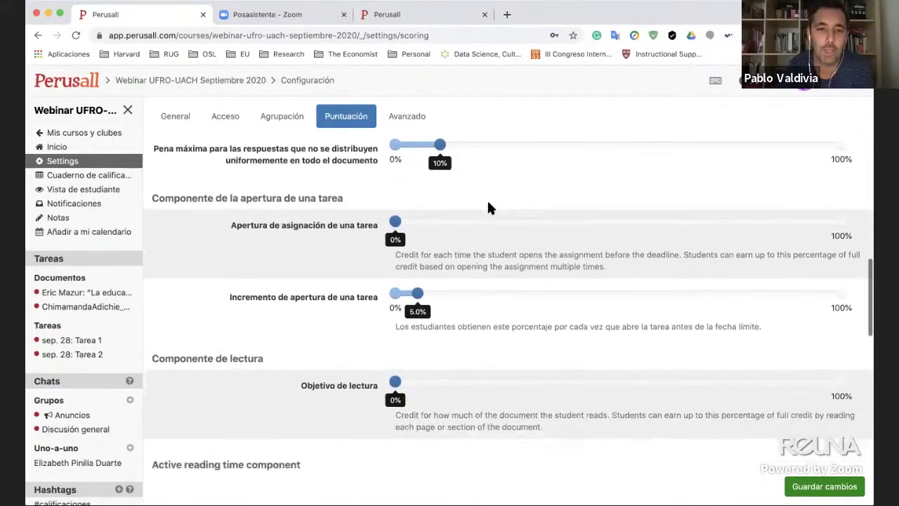
Review the scoring components for opening assignments, reading, active reading time, getting responses and upvoting
{"action": "scroll", "coordinate": [472, 251], "scroll_direction": "down", "scroll_amount": 3}
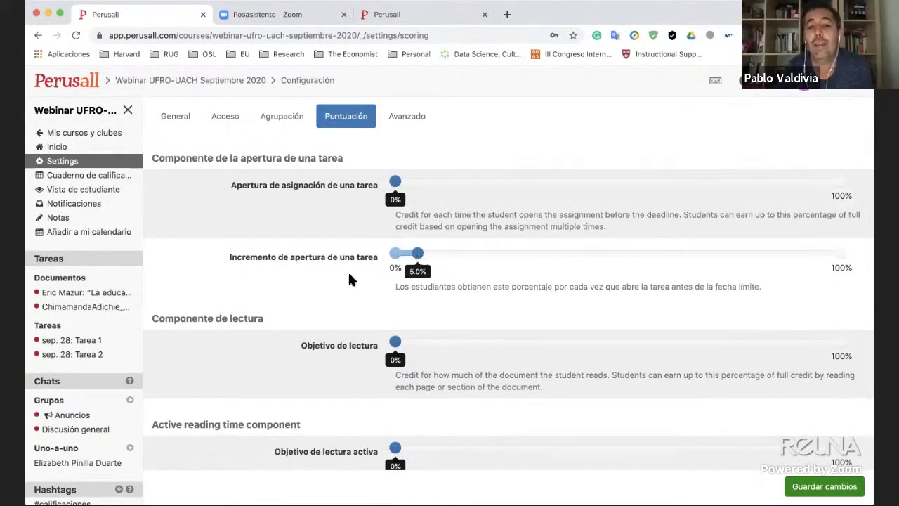
{"action": "scroll", "coordinate": [355, 223], "scroll_direction": "down", "scroll_amount": 2}
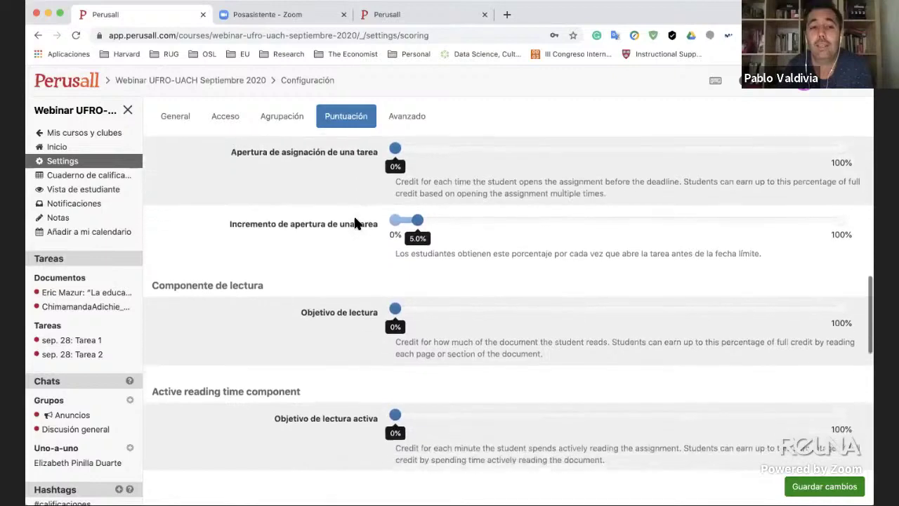
{"action": "scroll", "coordinate": [355, 223], "scroll_direction": "down", "scroll_amount": 1}
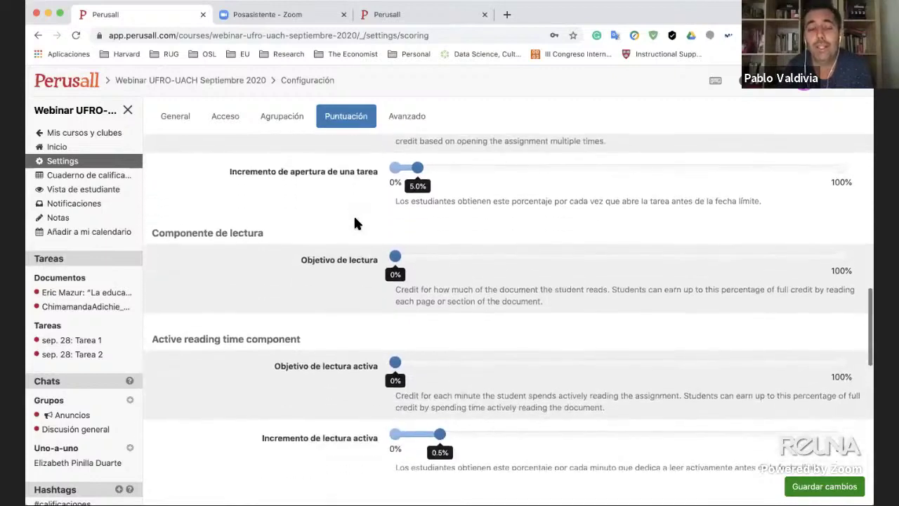
{"action": "scroll", "coordinate": [355, 222], "scroll_direction": "down", "scroll_amount": 1}
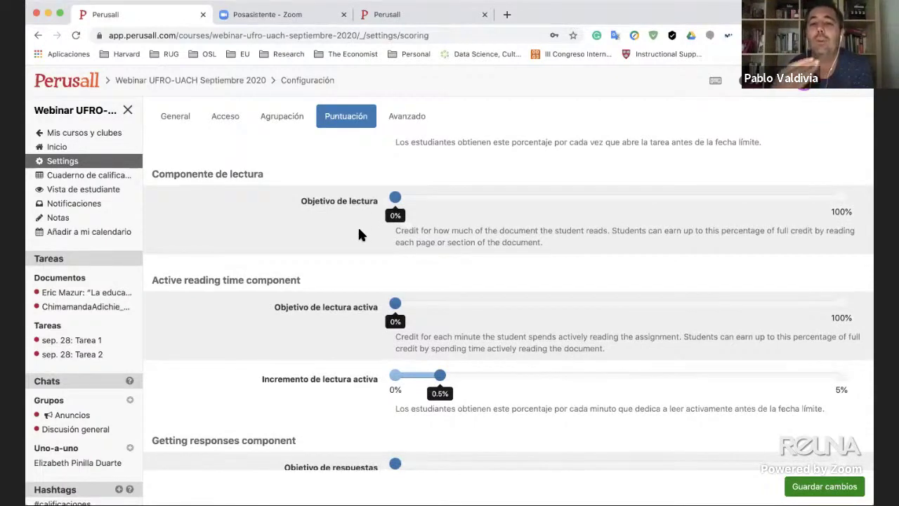
{"action": "scroll", "coordinate": [359, 235], "scroll_direction": "down", "scroll_amount": 3}
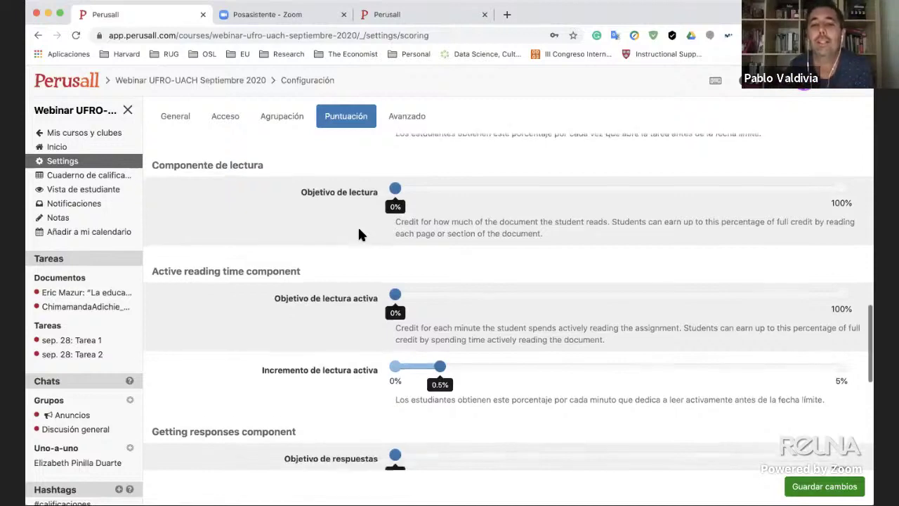
{"action": "scroll", "coordinate": [358, 235], "scroll_direction": "down", "scroll_amount": 1}
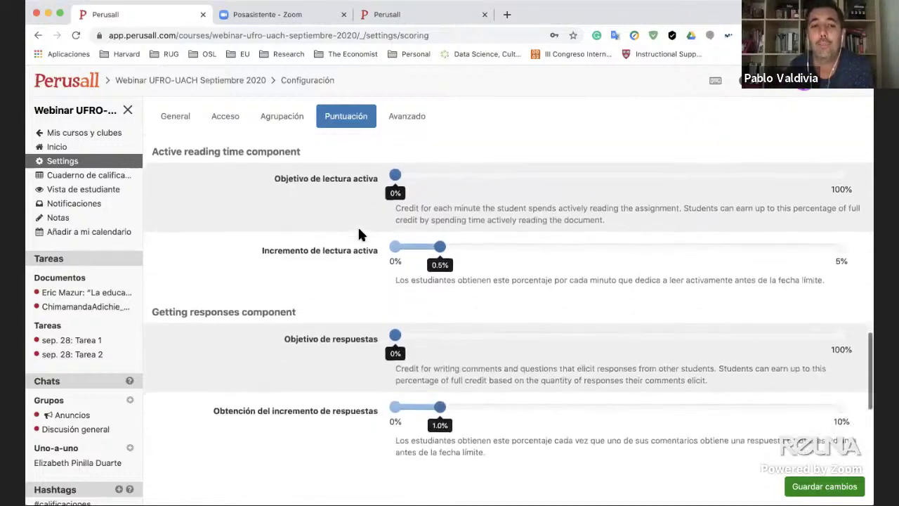
{"action": "scroll", "coordinate": [358, 235], "scroll_direction": "down", "scroll_amount": 1}
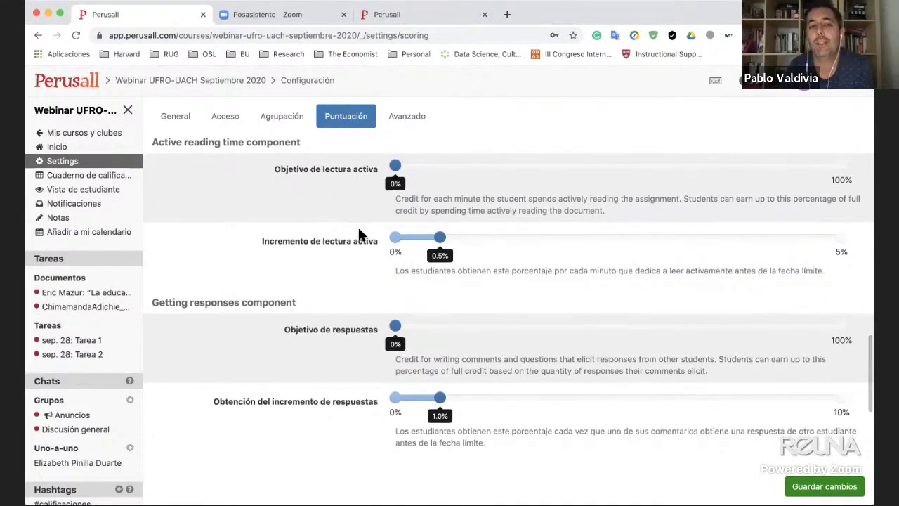
{"action": "scroll", "coordinate": [358, 234], "scroll_direction": "down", "scroll_amount": 1}
{"action": "scroll", "coordinate": [359, 232], "scroll_direction": "down", "scroll_amount": 3}
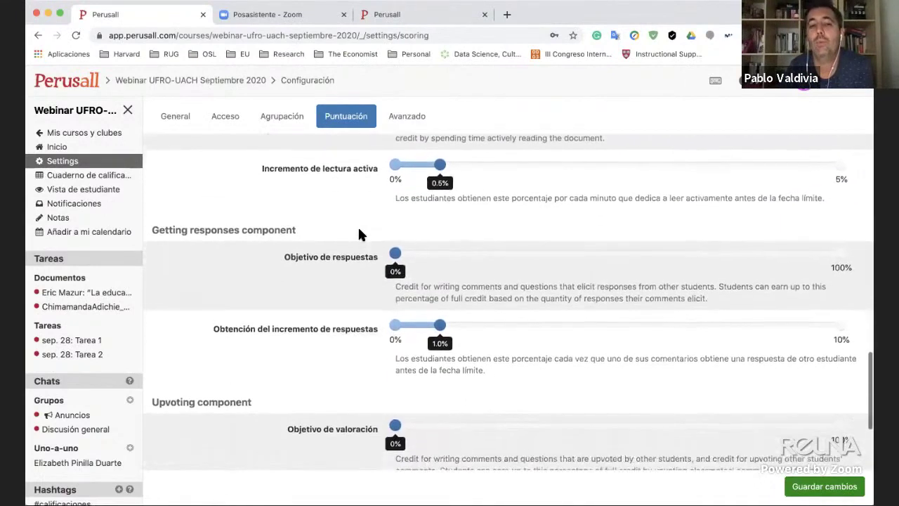
{"action": "scroll", "coordinate": [359, 235], "scroll_direction": "down", "scroll_amount": 1}
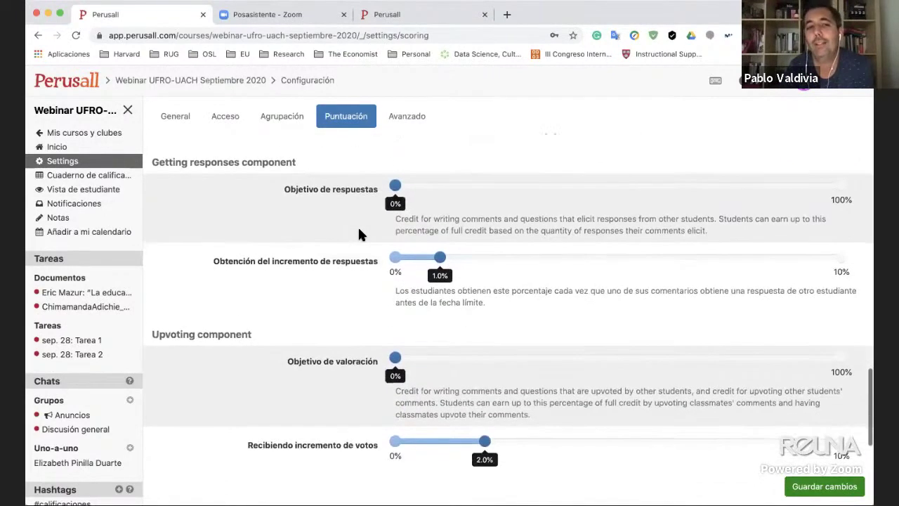
{"action": "scroll", "coordinate": [359, 234], "scroll_direction": "down", "scroll_amount": 1}
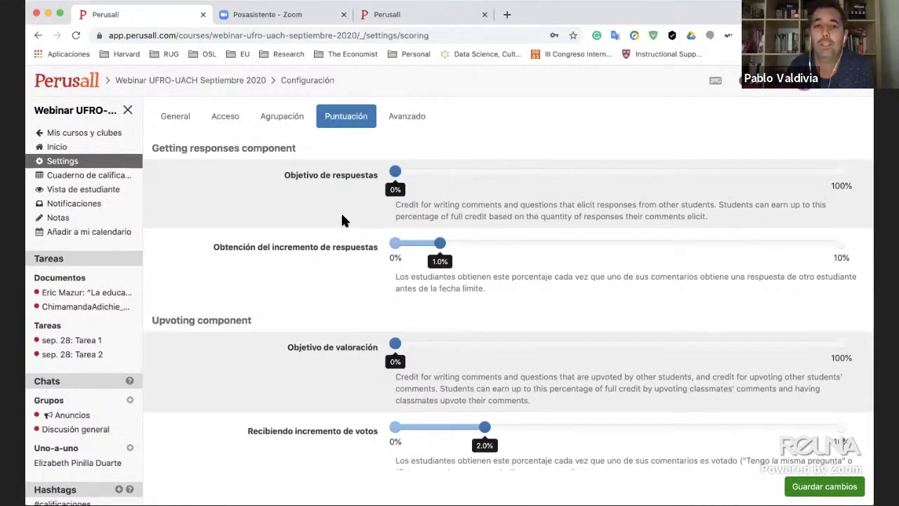
{"action": "scroll", "coordinate": [343, 216], "scroll_direction": "down", "scroll_amount": 2}
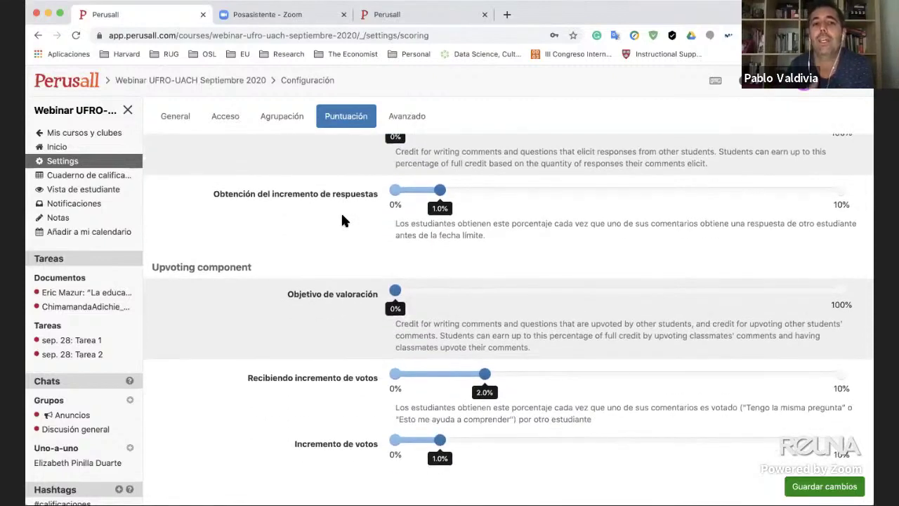
{"action": "scroll", "coordinate": [342, 221], "scroll_direction": "down", "scroll_amount": 1}
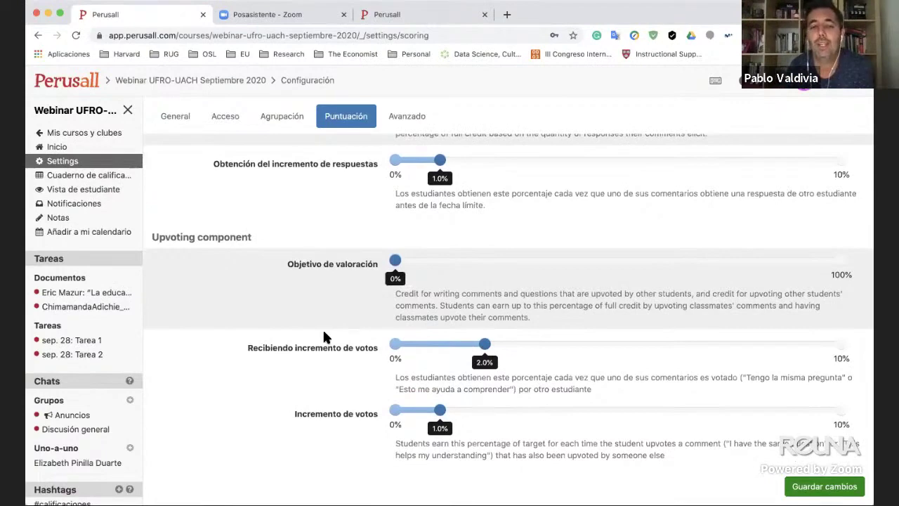
Try the Holistic (recommended) scoring preset and look over the annotation content component
{"action": "scroll", "coordinate": [324, 335], "scroll_direction": "up", "scroll_amount": 15}
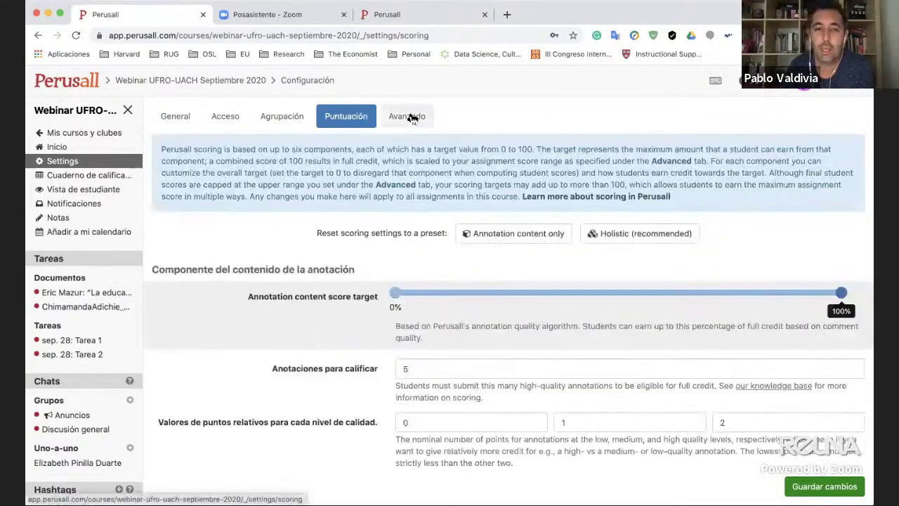
{"action": "left_click", "coordinate": [616, 240]}
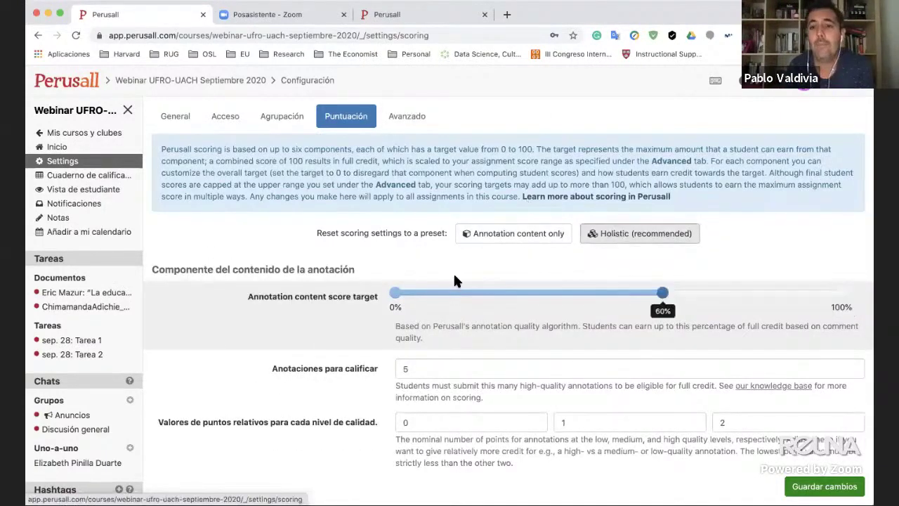
{"action": "scroll", "coordinate": [284, 271], "scroll_direction": "down", "scroll_amount": 1}
{"action": "scroll", "coordinate": [283, 271], "scroll_direction": "down", "scroll_amount": 1}
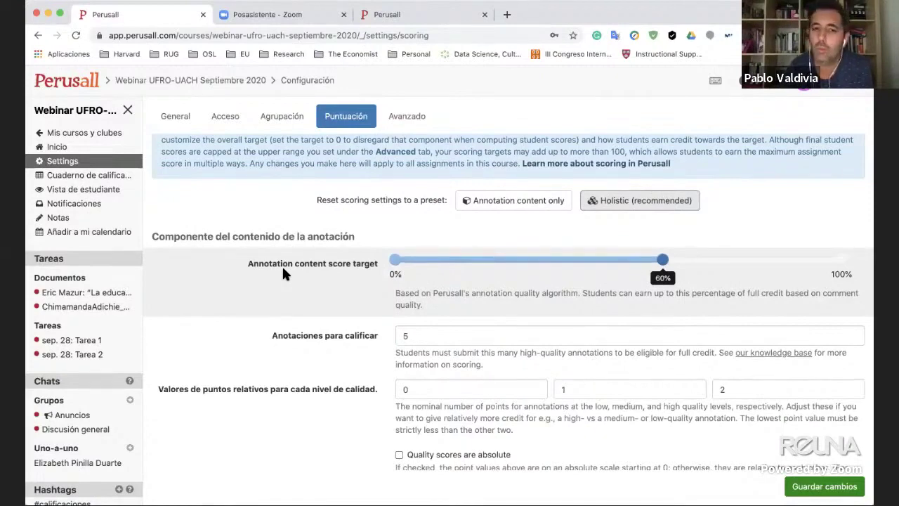
{"action": "scroll", "coordinate": [283, 273], "scroll_direction": "down", "scroll_amount": 5}
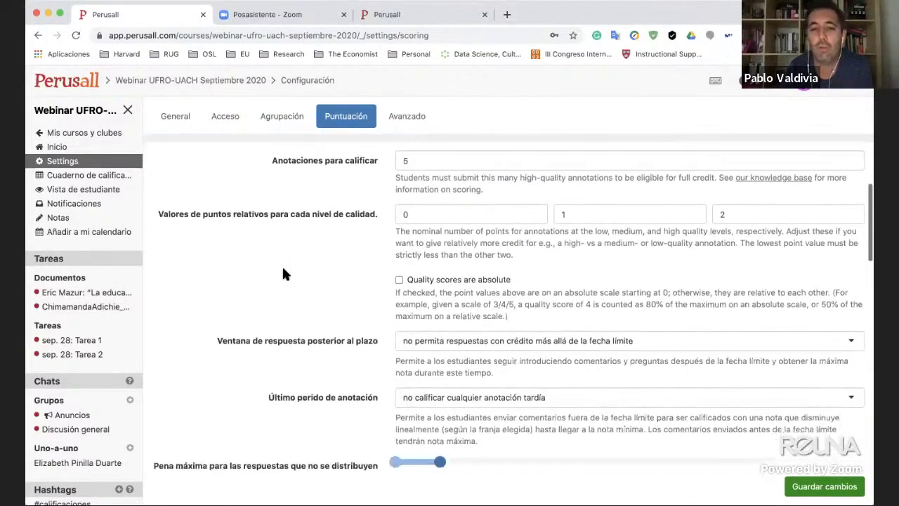
Switch the scoring settings from the holistic preset back to Annotation content only
{"action": "scroll", "coordinate": [283, 273], "scroll_direction": "up", "scroll_amount": 5}
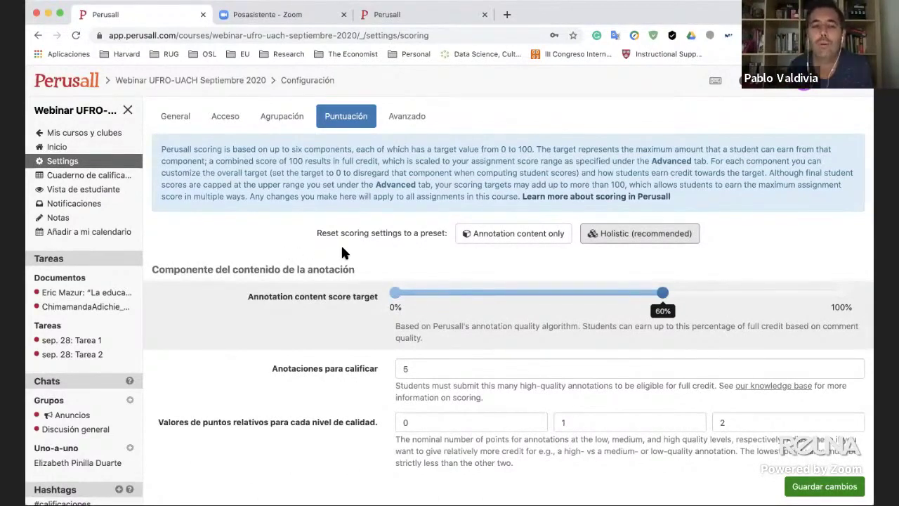
{"action": "left_click", "coordinate": [510, 236]}
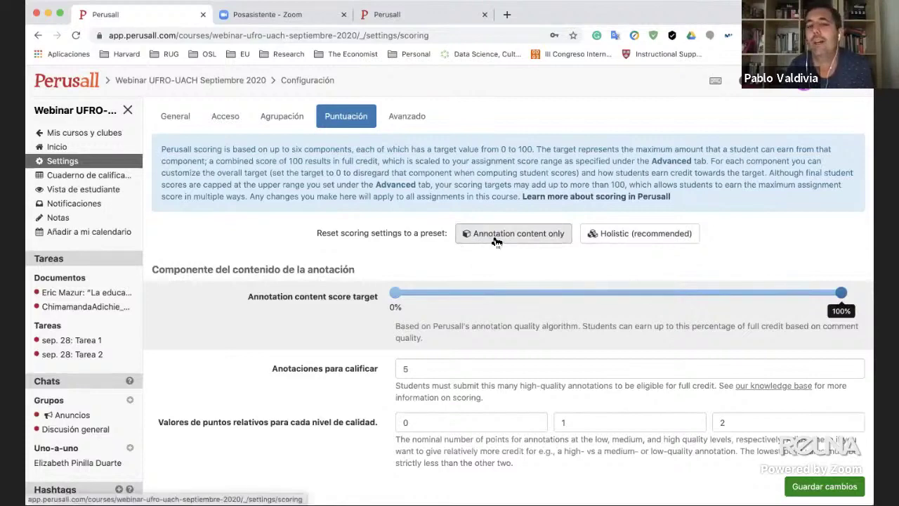
Review the advanced course settings for assignment score range, rounding, credit threshold, late work, student downloads and assignment reminders
{"action": "left_click", "coordinate": [478, 241]}
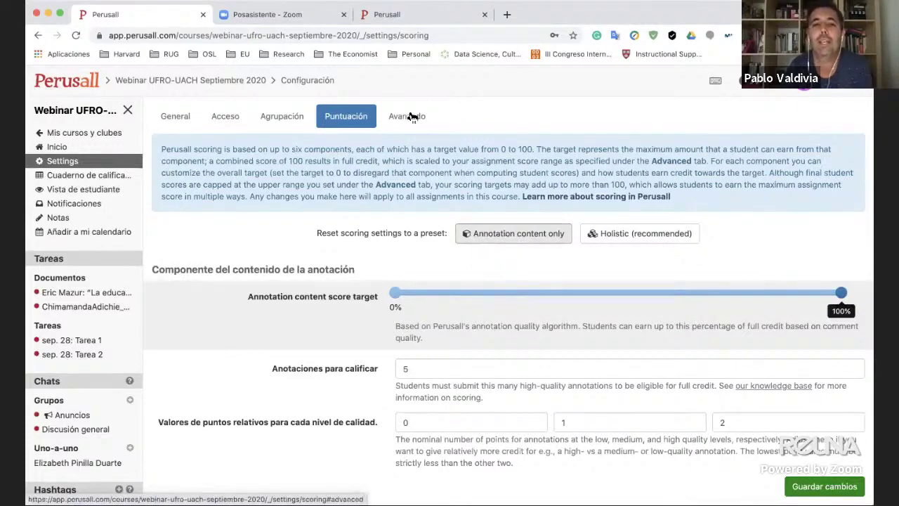
{"action": "left_click", "coordinate": [407, 118]}
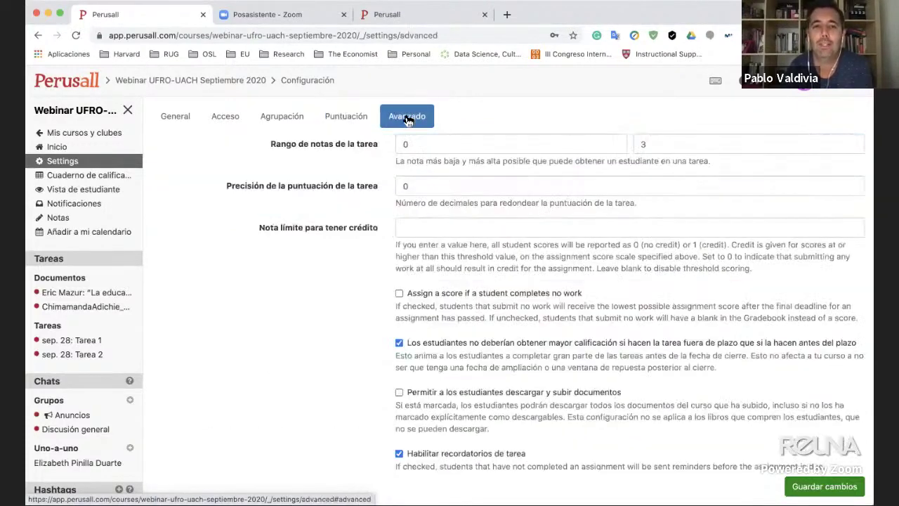
{"action": "scroll", "coordinate": [315, 257], "scroll_direction": "down", "scroll_amount": 2}
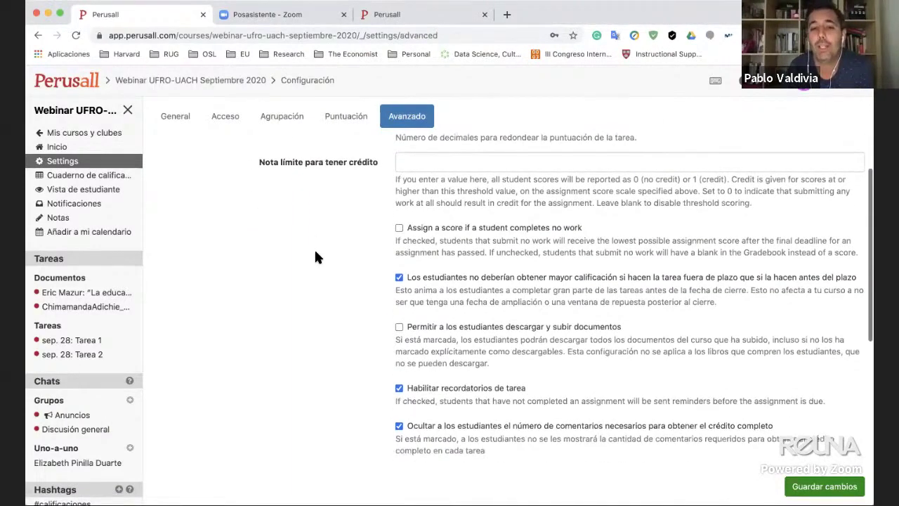
{"action": "scroll", "coordinate": [315, 257], "scroll_direction": "up", "scroll_amount": 1}
{"action": "scroll", "coordinate": [315, 257], "scroll_direction": "down", "scroll_amount": 1}
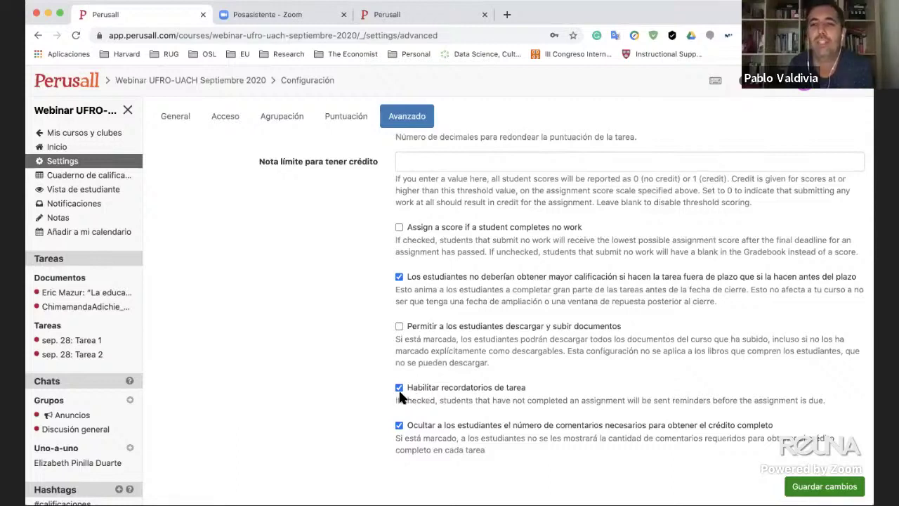
{"action": "scroll", "coordinate": [399, 385], "scroll_direction": "up", "scroll_amount": 1}
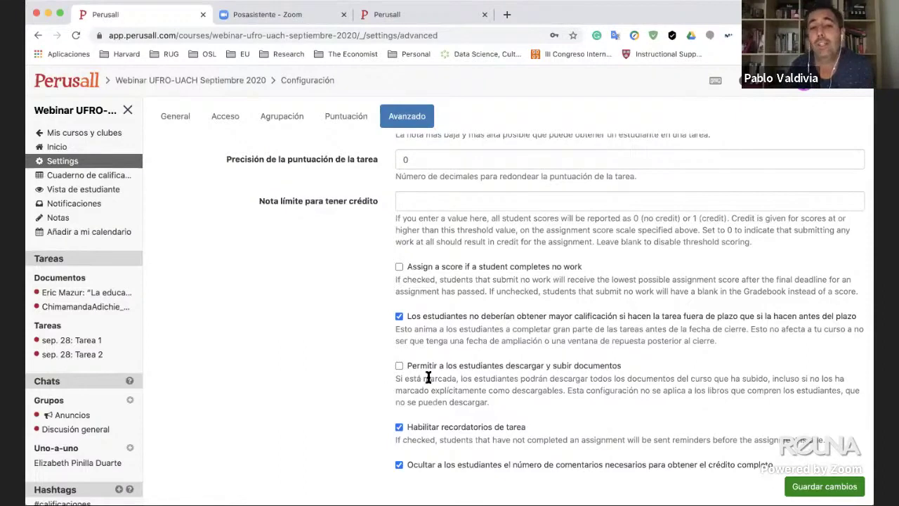
{"action": "scroll", "coordinate": [415, 361], "scroll_direction": "up", "scroll_amount": 1}
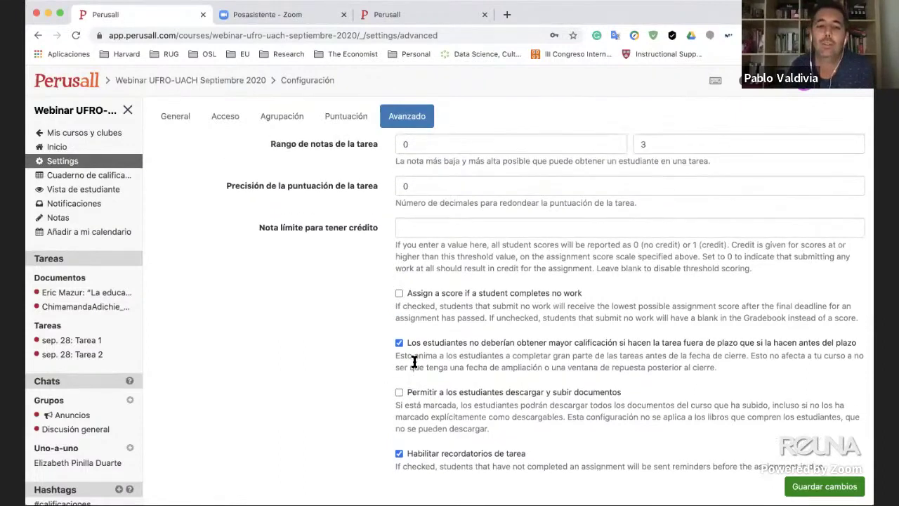
{"action": "scroll", "coordinate": [416, 359], "scroll_direction": "down", "scroll_amount": 1}
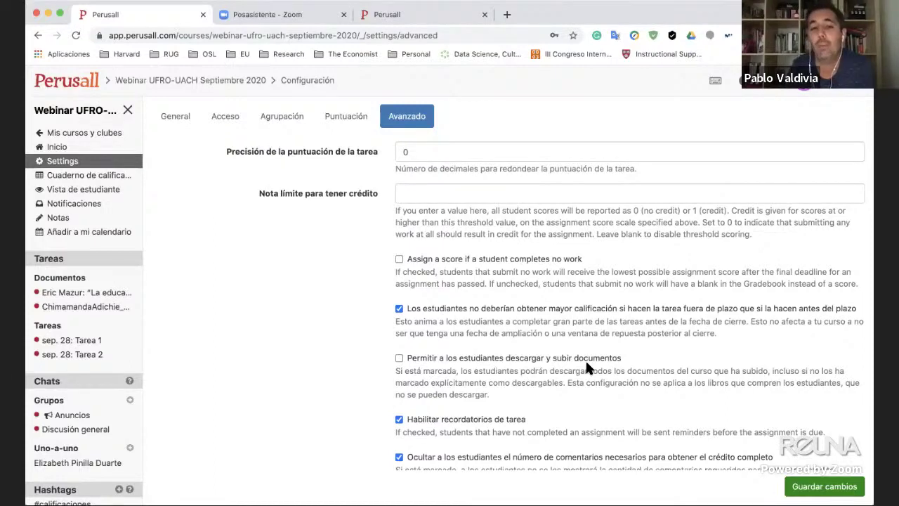
{"action": "scroll", "coordinate": [571, 379], "scroll_direction": "up", "scroll_amount": 1}
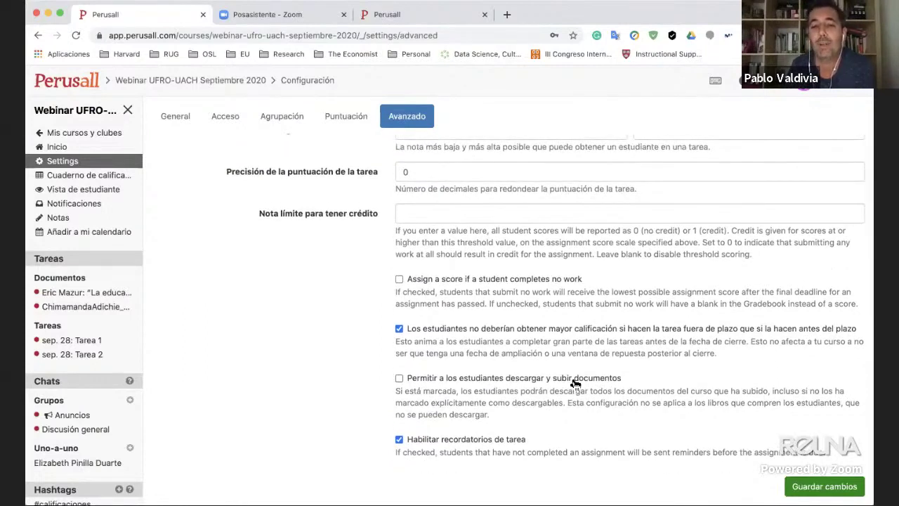
{"action": "scroll", "coordinate": [571, 379], "scroll_direction": "down", "scroll_amount": 2}
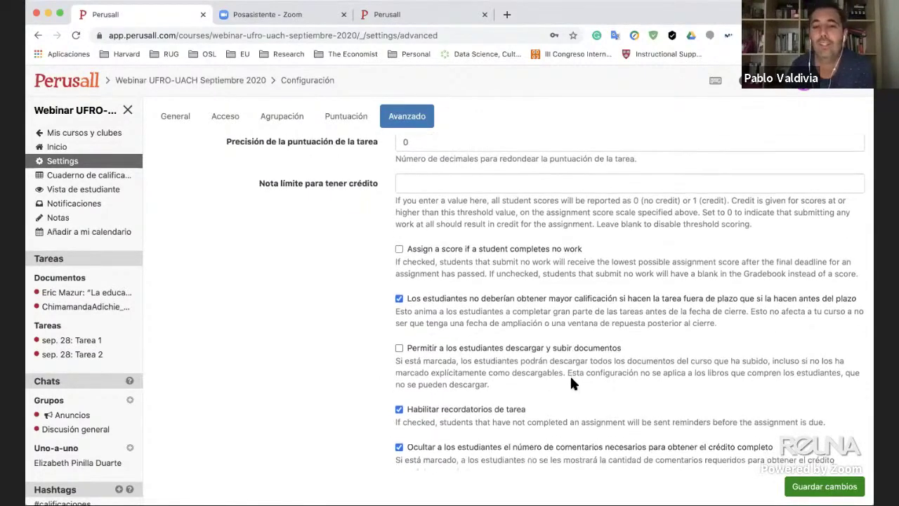
{"action": "scroll", "coordinate": [570, 377], "scroll_direction": "up", "scroll_amount": 2}
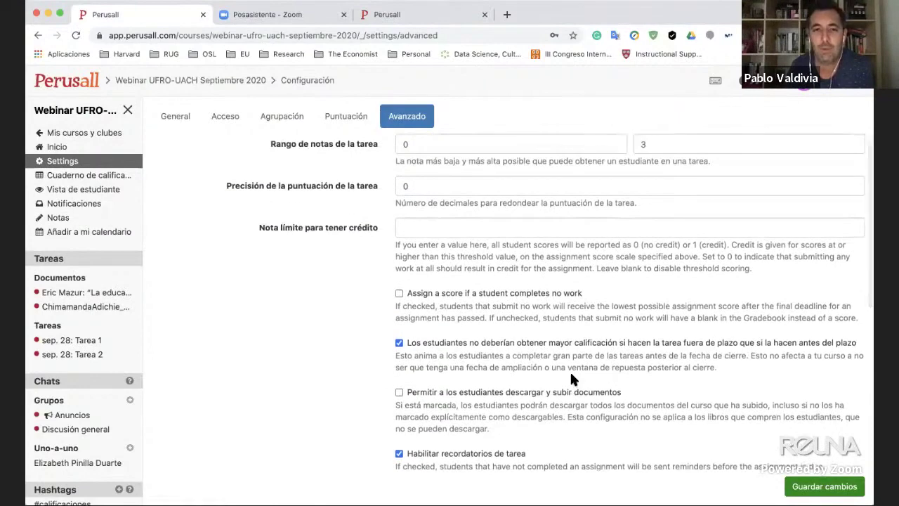
Examine the advanced options for group and one-to-one chats, instructor comment editing, demonstration courses, user avatars and duplicate comment flagging
{"action": "scroll", "coordinate": [572, 378], "scroll_direction": "down", "scroll_amount": 1}
{"action": "scroll", "coordinate": [574, 380], "scroll_direction": "down", "scroll_amount": 1}
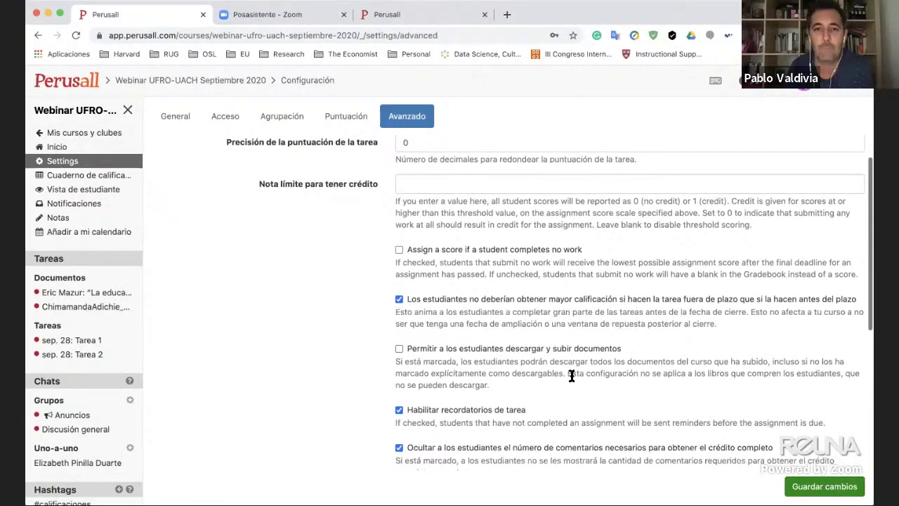
{"action": "scroll", "coordinate": [572, 380], "scroll_direction": "up", "scroll_amount": 1}
{"action": "scroll", "coordinate": [571, 376], "scroll_direction": "down", "scroll_amount": 5}
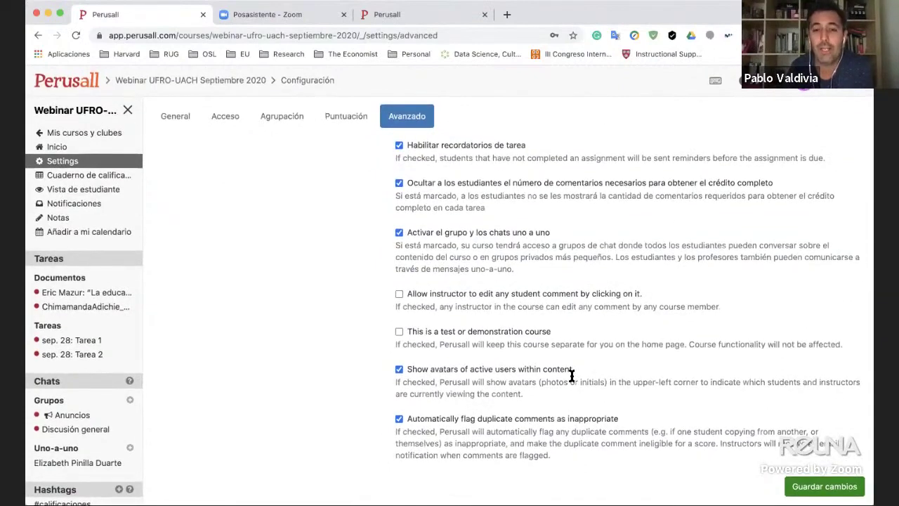
{"action": "scroll", "coordinate": [571, 376], "scroll_direction": "up", "scroll_amount": 5}
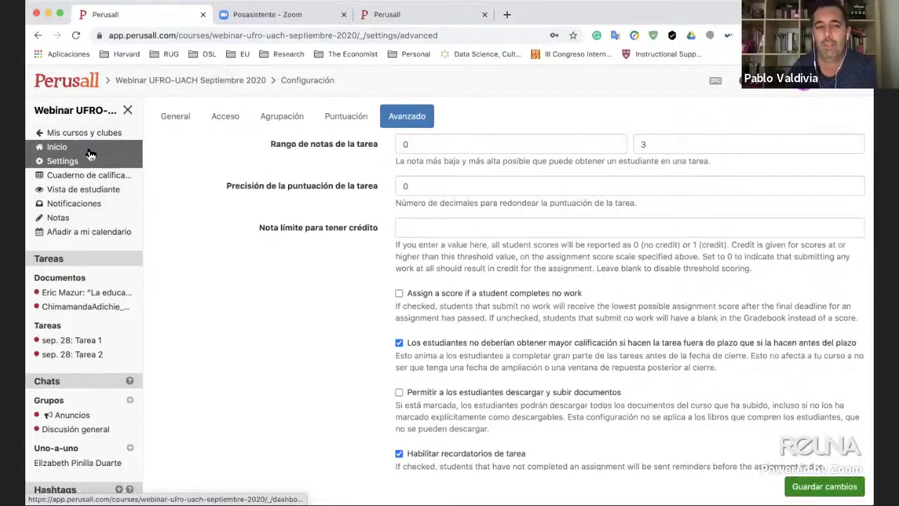
Open nestor.rug.nl in a new browser tab and log in to the Student Portal with the saved credentials
{"action": "left_click", "coordinate": [507, 15]}
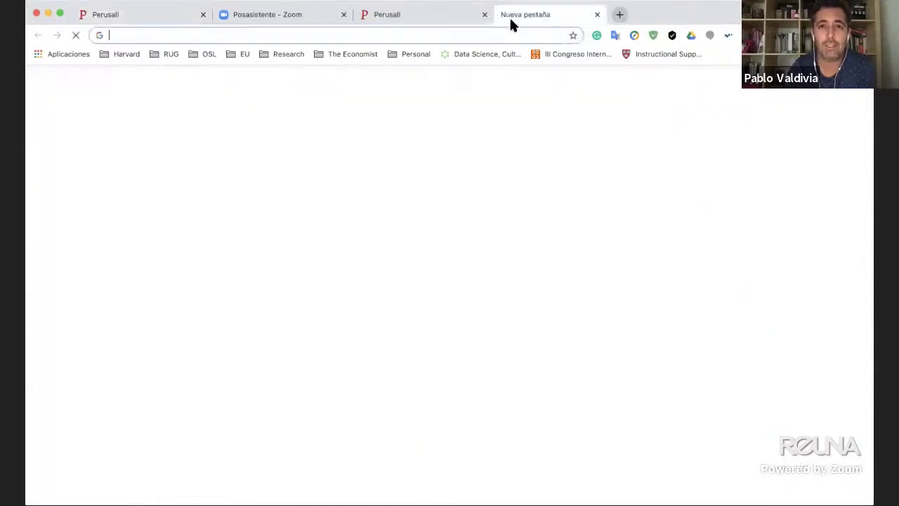
{"action": "left_click", "coordinate": [490, 36]}
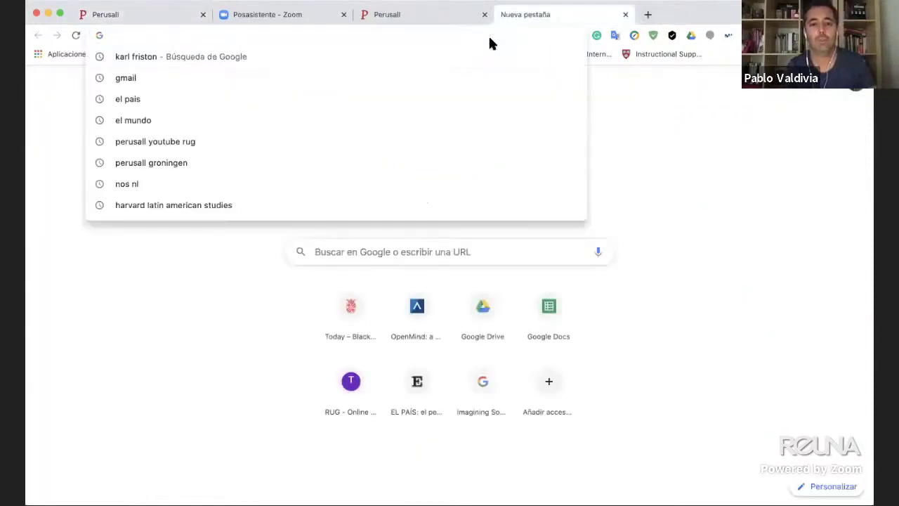
{"action": "type", "text": "nestor.rug.nl"}
{"action": "key", "text": "Return"}
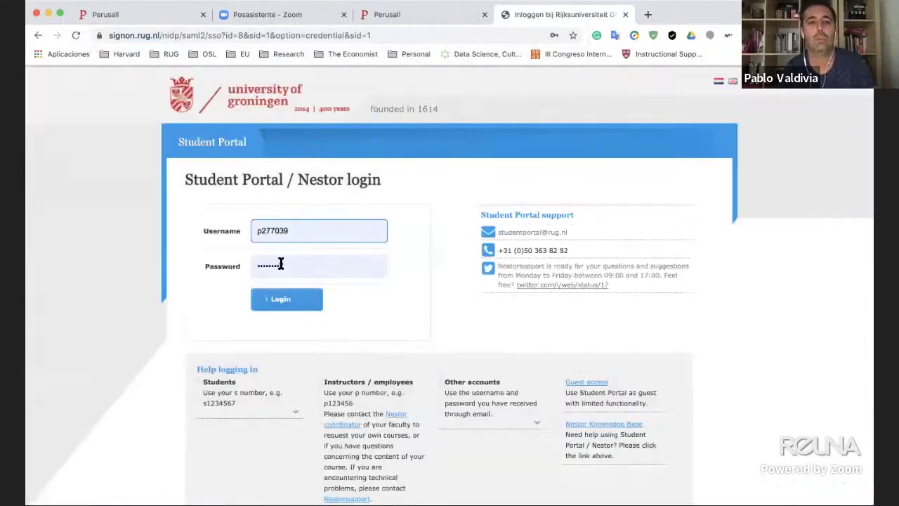
{"action": "left_click", "coordinate": [276, 301]}
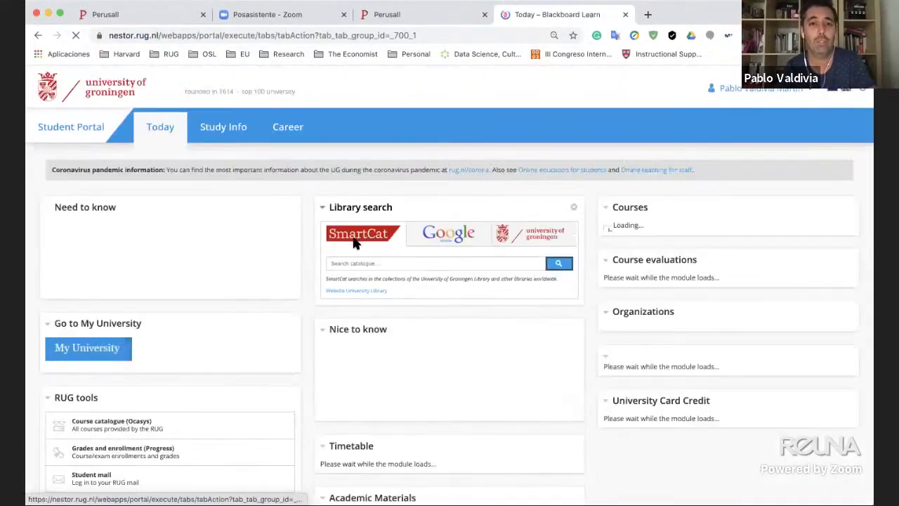
Open the 2019-2020 course L&C 5b: Imagining Europe's Tomorrow, and return to the portal's course overview
{"action": "left_click", "coordinate": [624, 254]}
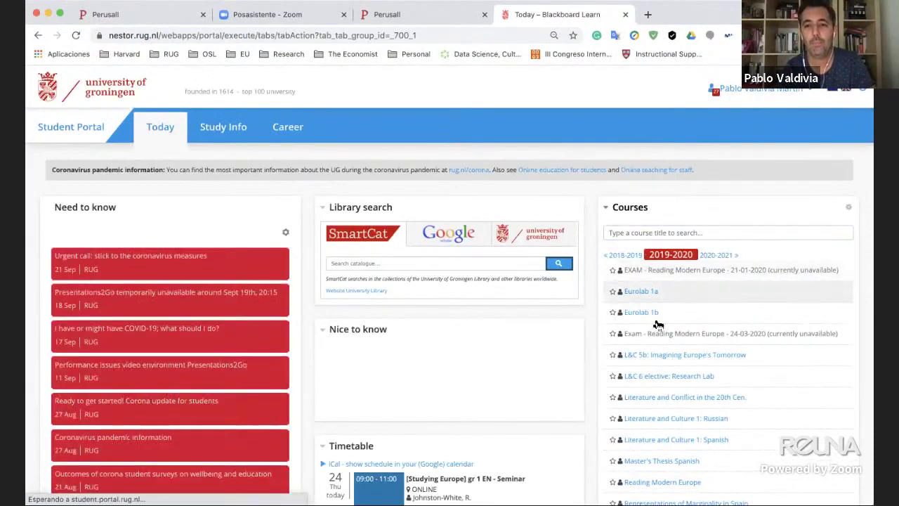
{"action": "scroll", "coordinate": [643, 330], "scroll_direction": "down", "scroll_amount": 1}
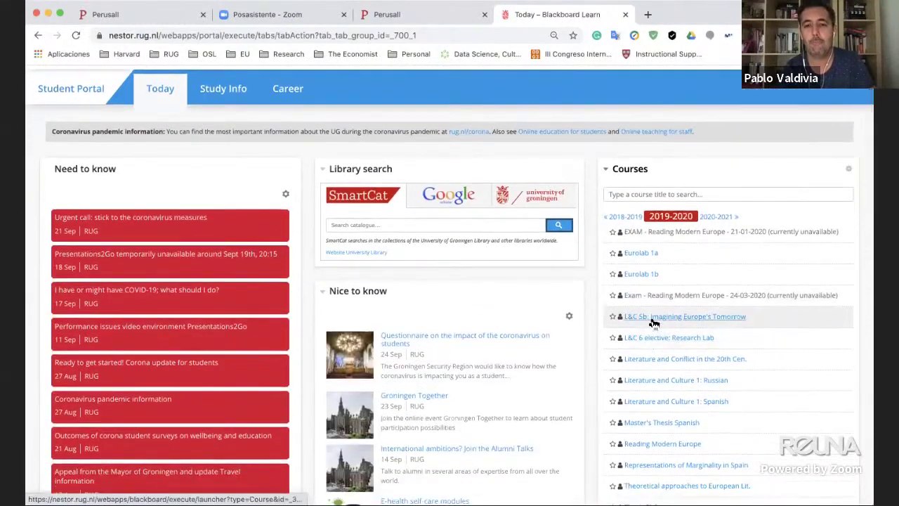
{"action": "left_click", "coordinate": [653, 321]}
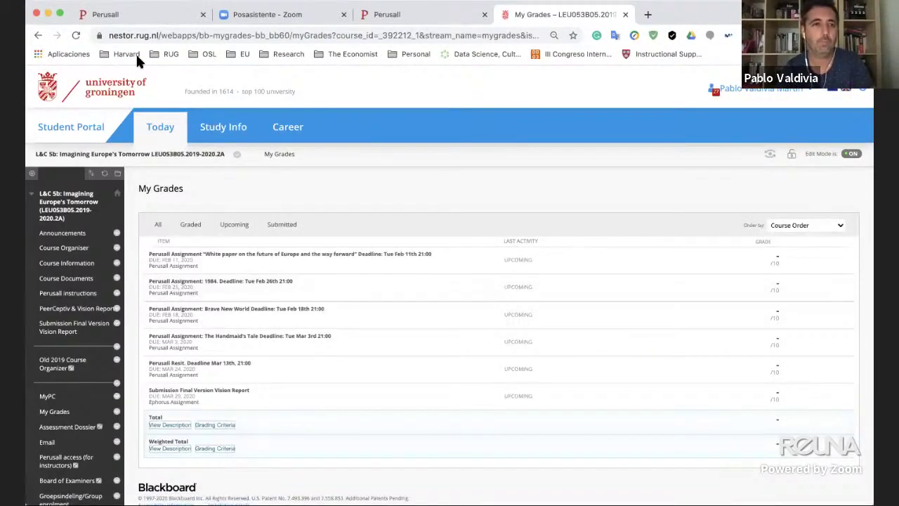
{"action": "left_click", "coordinate": [39, 37]}
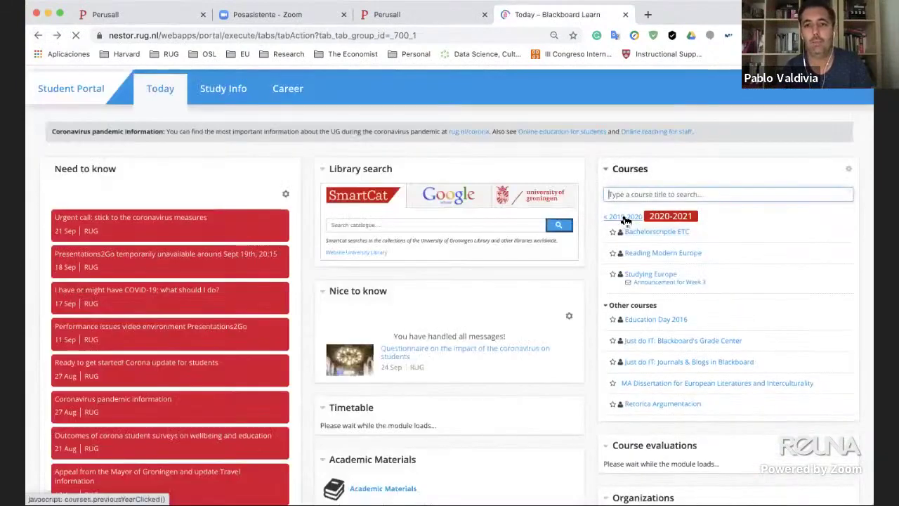
Show the 2018-2019 courses and open that year's L&C 5b: Imagining Europe's Tomorrow
{"action": "left_click", "coordinate": [624, 217]}
{"action": "left_click", "coordinate": [621, 217]}
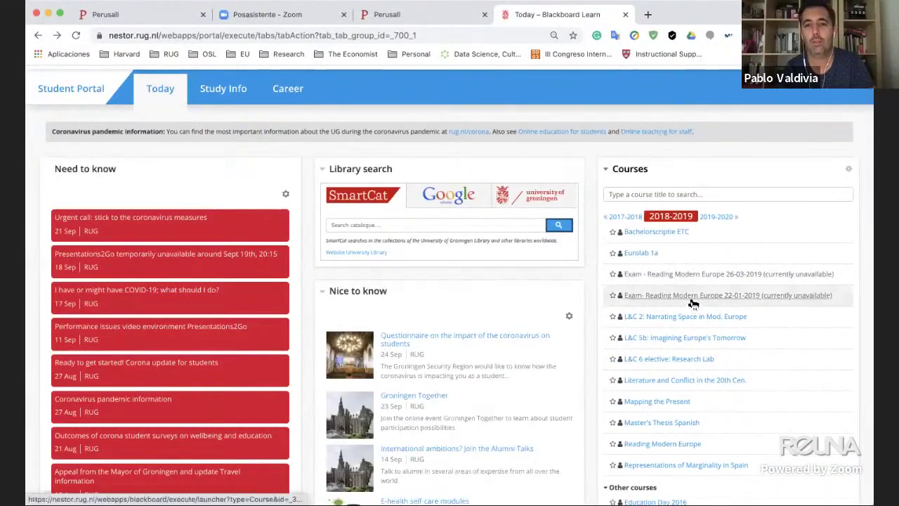
{"action": "left_click", "coordinate": [676, 344]}
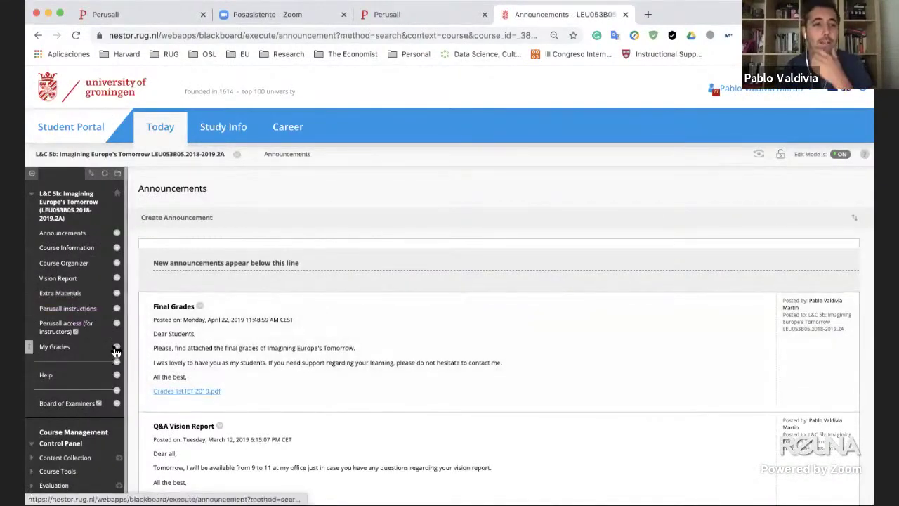
Open the Course Organizer of the 2018-2019 course to show its weekly seminars, assignments and readings
{"action": "scroll", "coordinate": [116, 351], "scroll_direction": "down", "scroll_amount": 1}
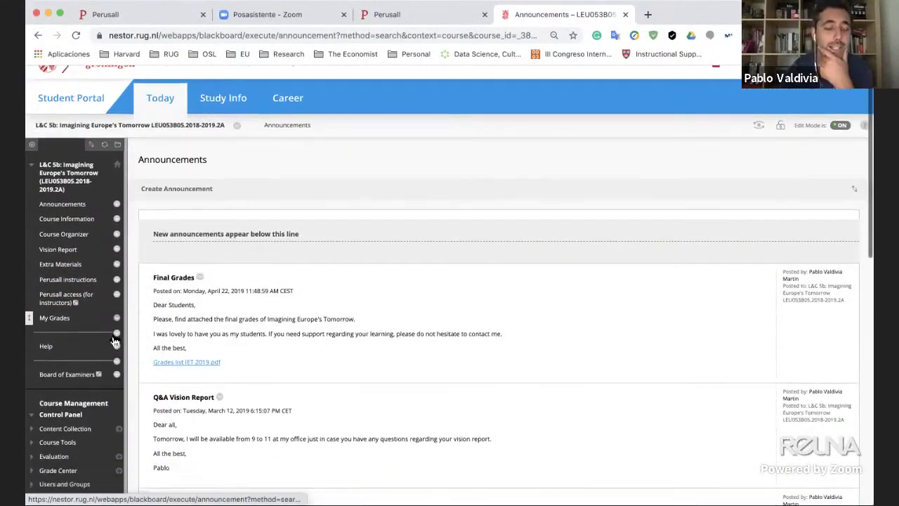
{"action": "left_click", "coordinate": [74, 232]}
{"action": "scroll", "coordinate": [445, 421], "scroll_direction": "down", "scroll_amount": 3}
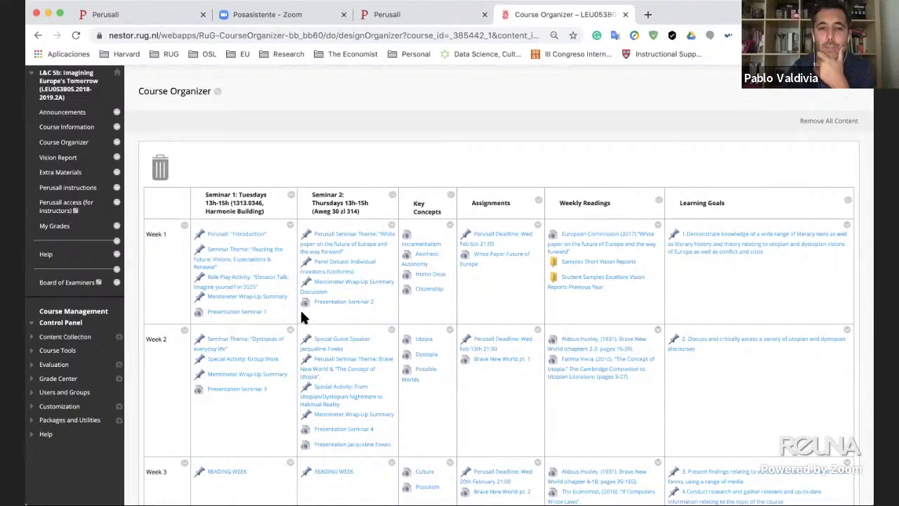
Launch the week 1 assignment White Paper Future of Europe in Perusall, leaving its web link settings unedited
{"action": "left_click", "coordinate": [503, 260]}
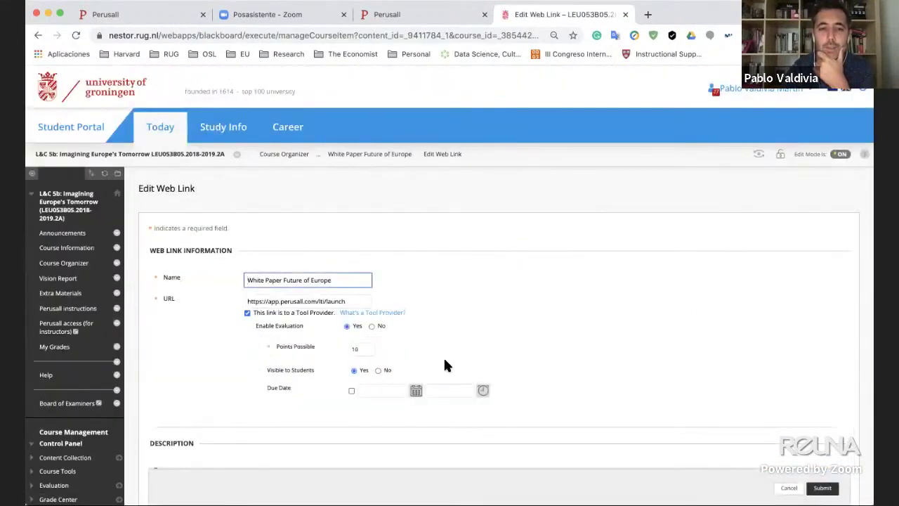
{"action": "left_click", "coordinate": [789, 489]}
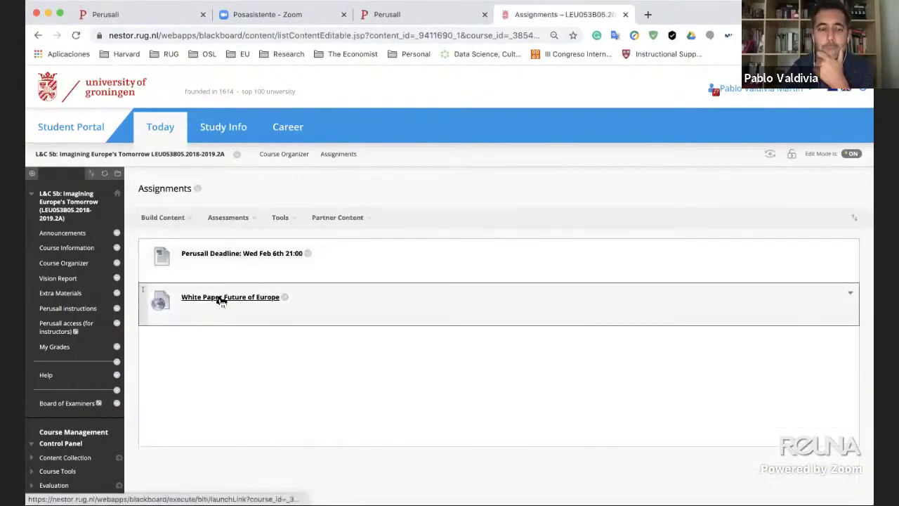
{"action": "left_click", "coordinate": [221, 299]}
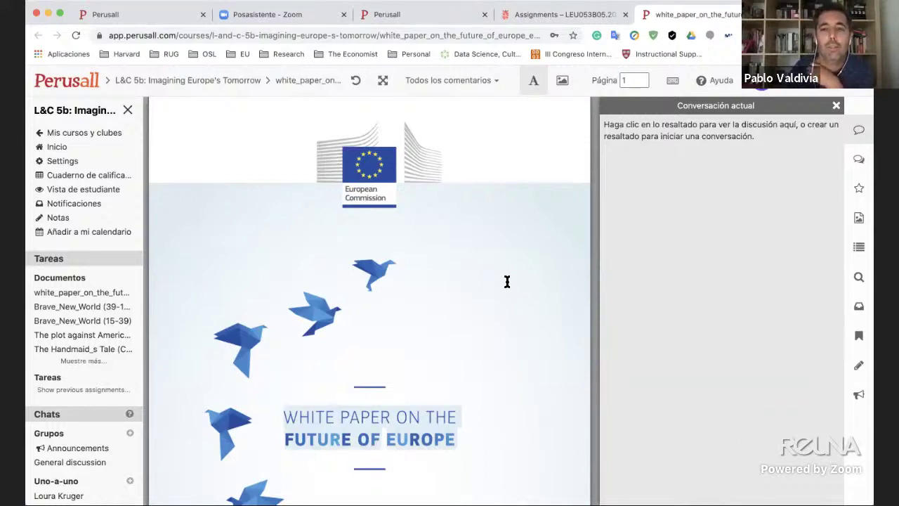
List all conversations on the White Paper on the Future of Europe and look over the annotated highlights on its cover page
{"action": "scroll", "coordinate": [507, 281], "scroll_direction": "down", "scroll_amount": 2}
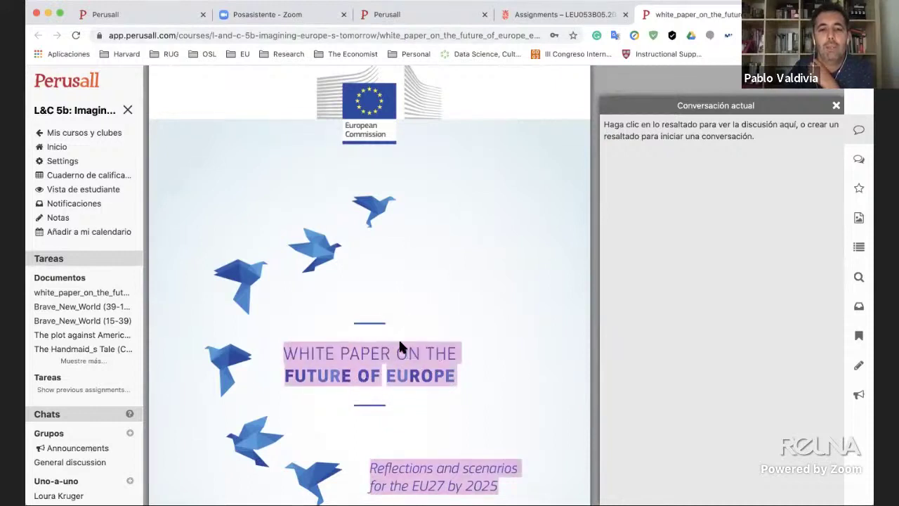
{"action": "scroll", "coordinate": [382, 367], "scroll_direction": "down", "scroll_amount": 1}
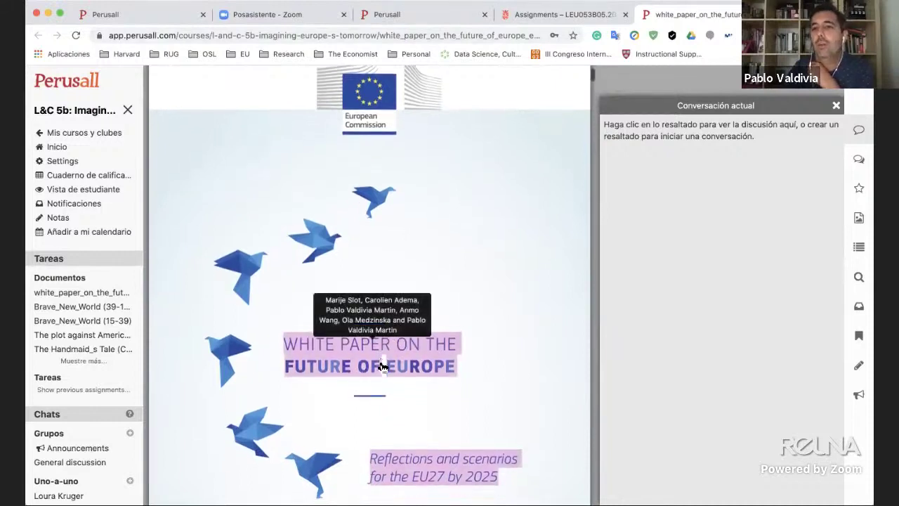
{"action": "left_click", "coordinate": [859, 161]}
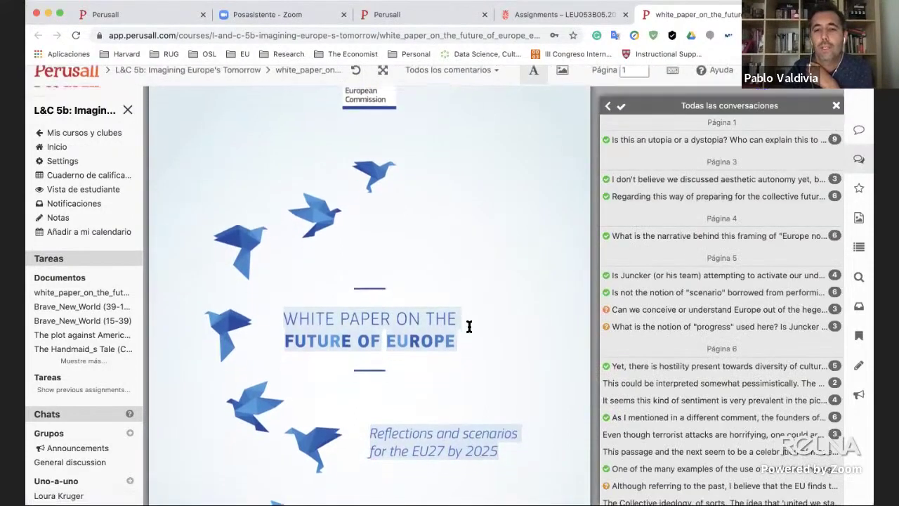
{"action": "scroll", "coordinate": [468, 327], "scroll_direction": "down", "scroll_amount": 4}
{"action": "scroll", "coordinate": [469, 329], "scroll_direction": "down", "scroll_amount": 2}
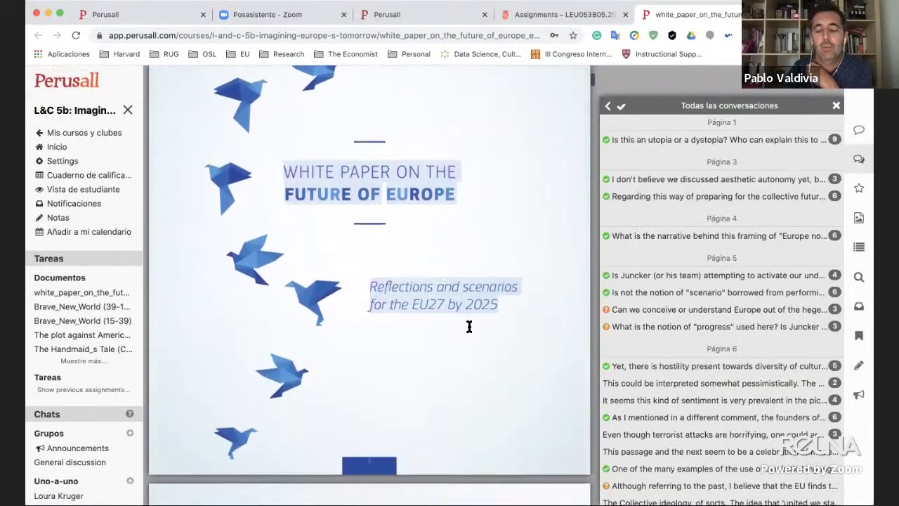
{"action": "scroll", "coordinate": [469, 327], "scroll_direction": "down", "scroll_amount": 3}
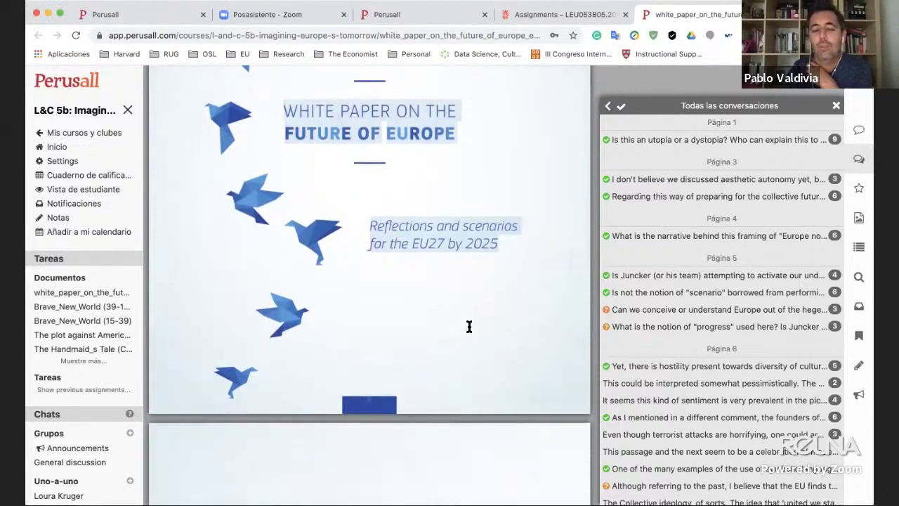
{"action": "scroll", "coordinate": [469, 327], "scroll_direction": "up", "scroll_amount": 3}
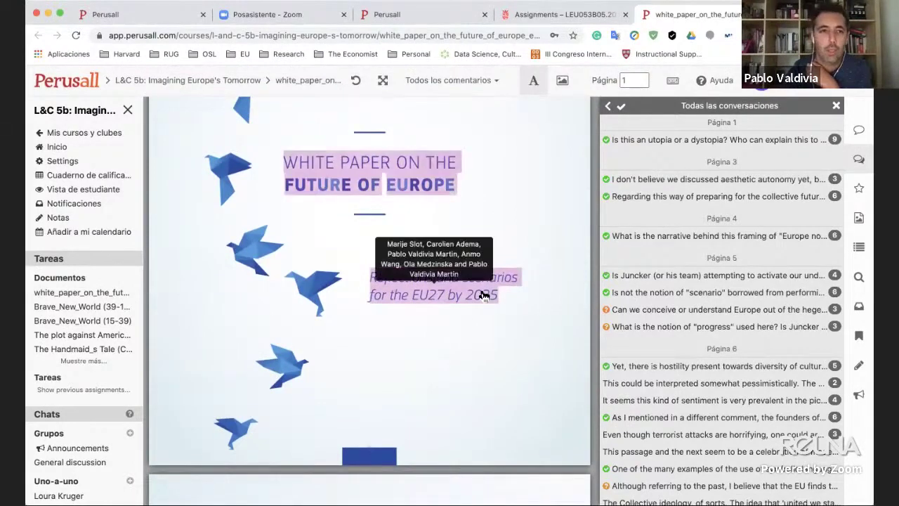
{"action": "scroll", "coordinate": [427, 288], "scroll_direction": "up", "scroll_amount": 4}
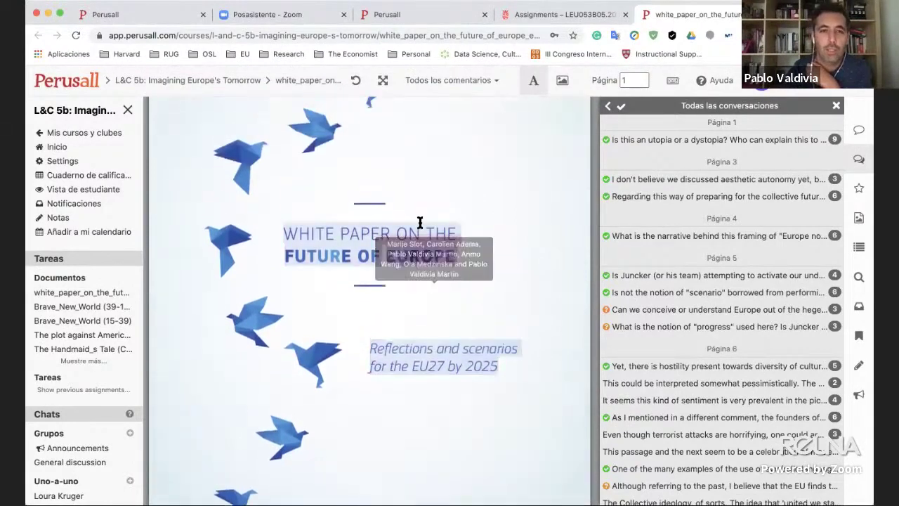
Open the conversation on the cover title of the White Paper and read the thread from the utopia or dystopia question to the last reply
{"action": "left_click", "coordinate": [369, 234]}
{"action": "scroll", "coordinate": [657, 201], "scroll_direction": "up", "scroll_amount": 15}
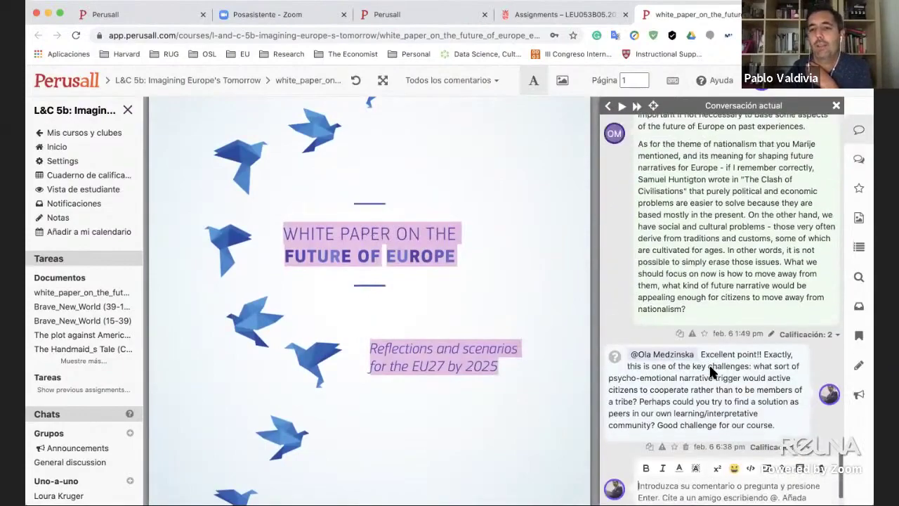
{"action": "scroll", "coordinate": [709, 398], "scroll_direction": "up", "scroll_amount": 15}
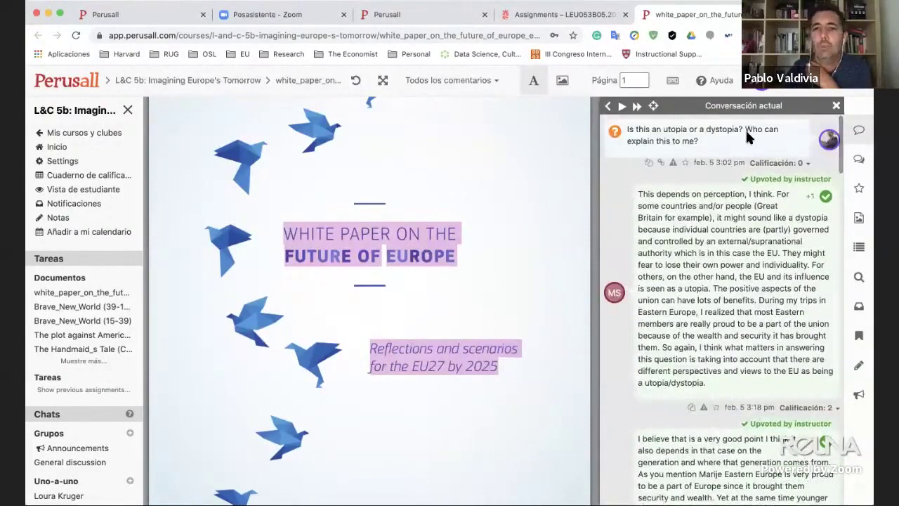
{"action": "scroll", "coordinate": [769, 260], "scroll_direction": "down", "scroll_amount": 3}
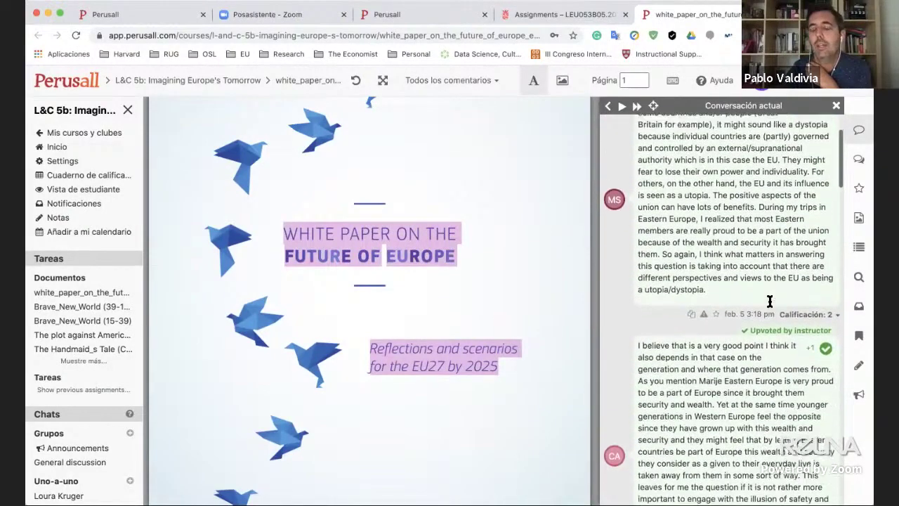
{"action": "scroll", "coordinate": [769, 260], "scroll_direction": "down", "scroll_amount": 8}
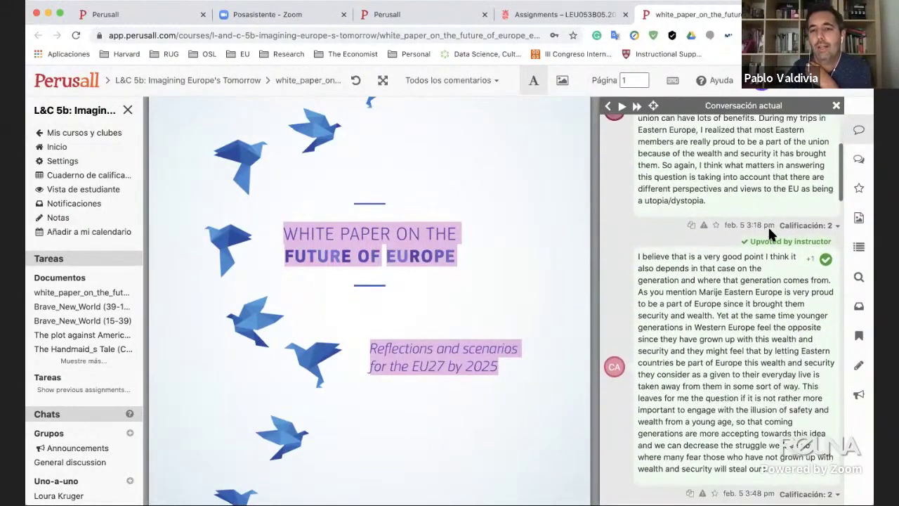
{"action": "scroll", "coordinate": [767, 245], "scroll_direction": "down", "scroll_amount": 8}
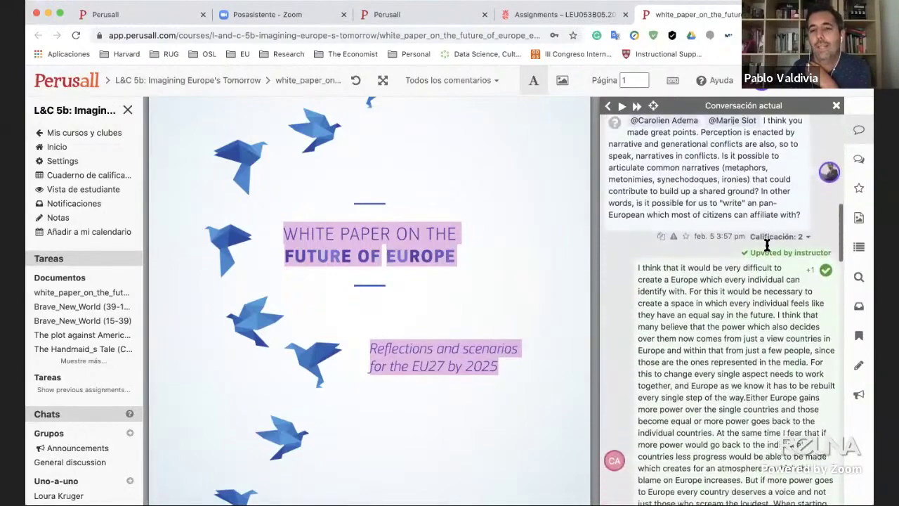
{"action": "scroll", "coordinate": [766, 250], "scroll_direction": "down", "scroll_amount": 8}
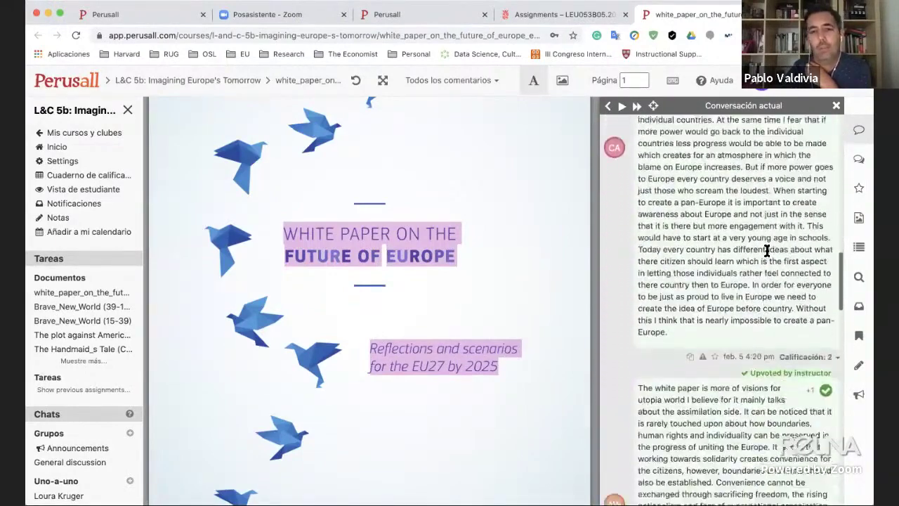
{"action": "scroll", "coordinate": [766, 256], "scroll_direction": "down", "scroll_amount": 8}
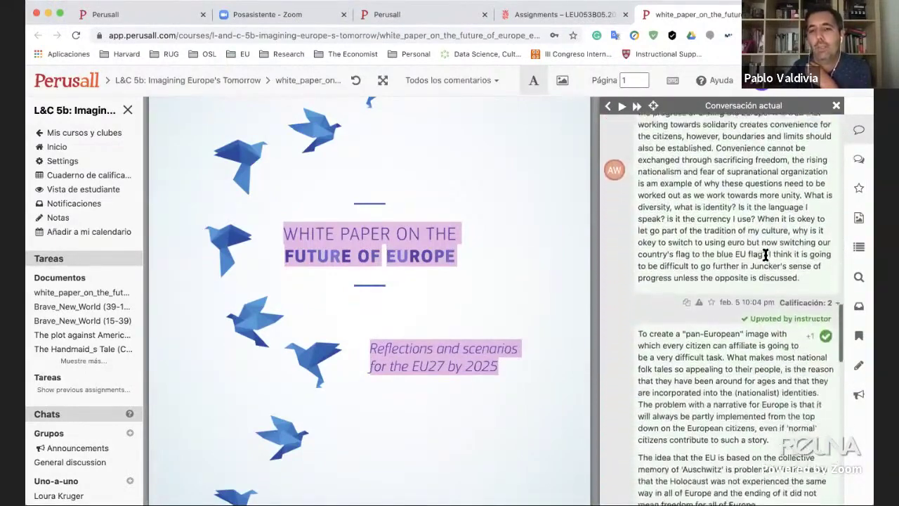
{"action": "scroll", "coordinate": [763, 253], "scroll_direction": "down", "scroll_amount": 8}
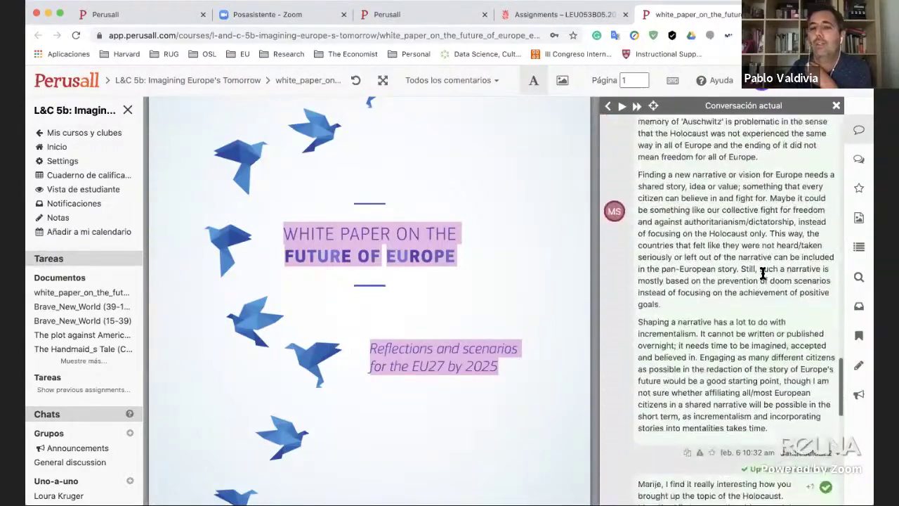
{"action": "scroll", "coordinate": [763, 276], "scroll_direction": "down", "scroll_amount": 10}
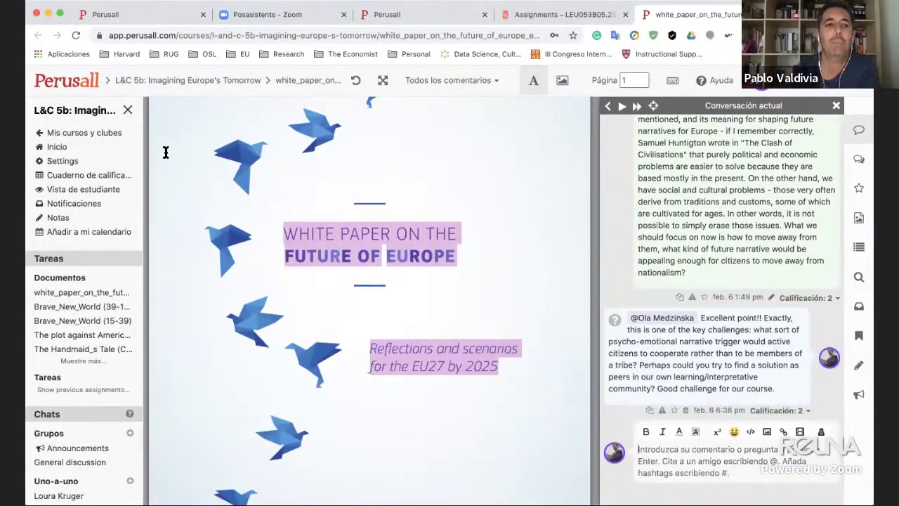
Return to the course home and review the overall progress of the White Paper Future of Europe assignment
{"action": "left_click", "coordinate": [60, 154]}
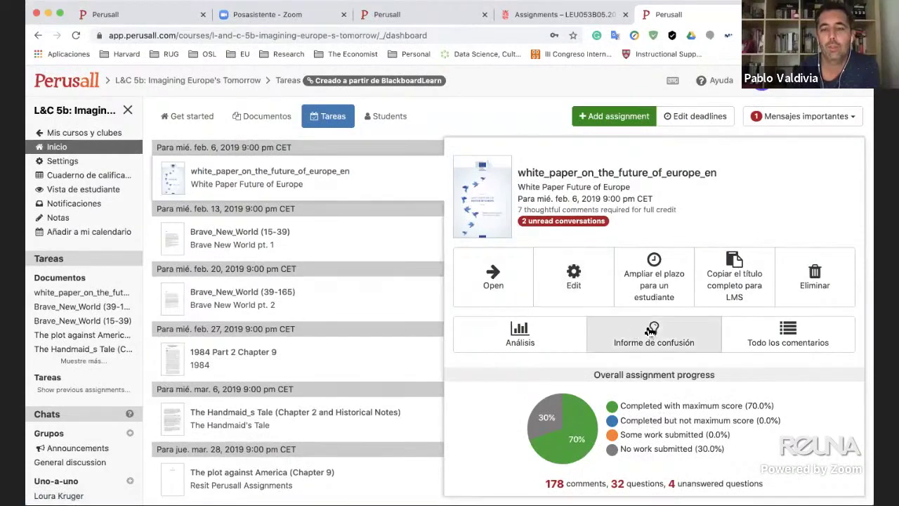
{"action": "scroll", "coordinate": [641, 343], "scroll_direction": "down", "scroll_amount": 3}
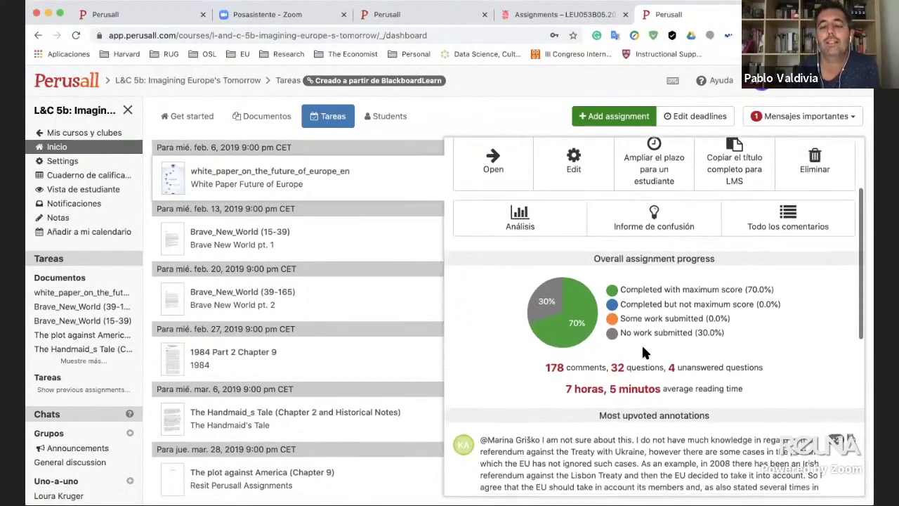
{"action": "scroll", "coordinate": [641, 343], "scroll_direction": "up", "scroll_amount": 2}
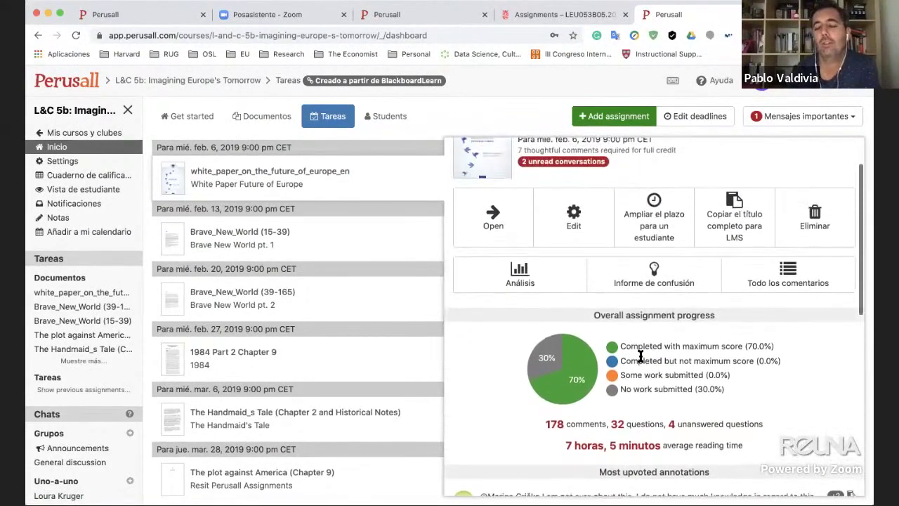
{"action": "scroll", "coordinate": [641, 356], "scroll_direction": "down", "scroll_amount": 1}
{"action": "scroll", "coordinate": [641, 356], "scroll_direction": "up", "scroll_amount": 2}
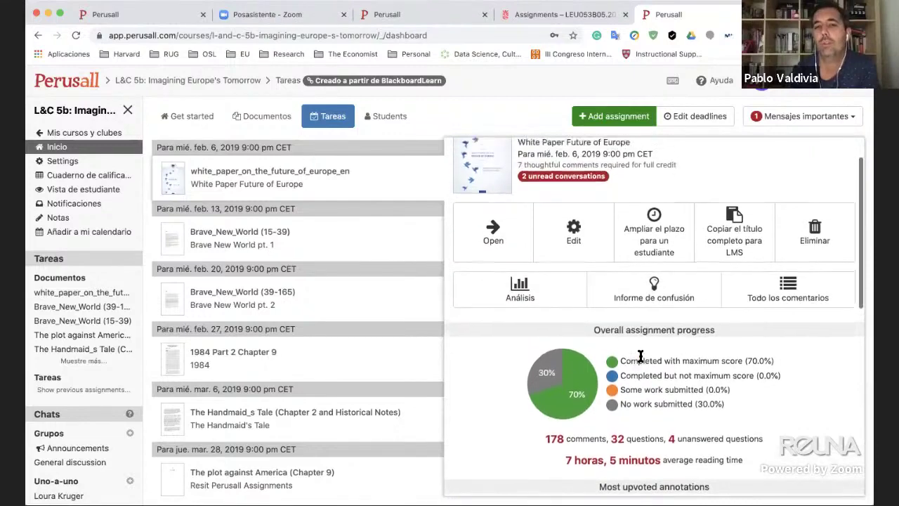
{"action": "scroll", "coordinate": [640, 356], "scroll_direction": "up", "scroll_amount": 2}
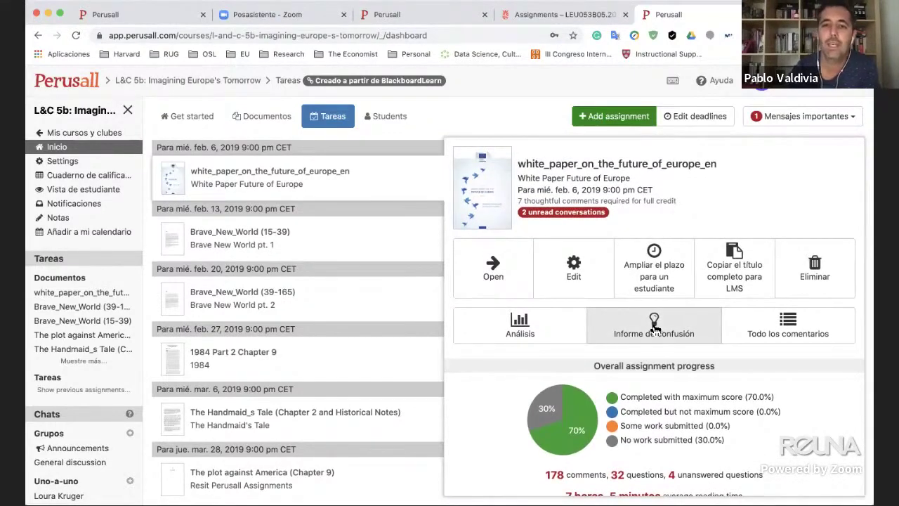
Examine the topics in the White Paper's confusion report and open the student question about symbolic language in its document context
{"action": "left_click", "coordinate": [654, 324]}
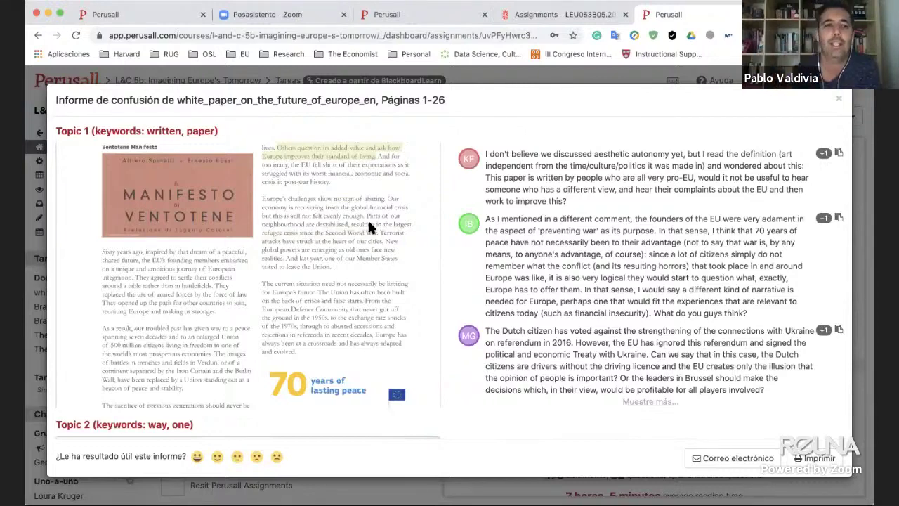
{"action": "scroll", "coordinate": [299, 279], "scroll_direction": "down", "scroll_amount": 10}
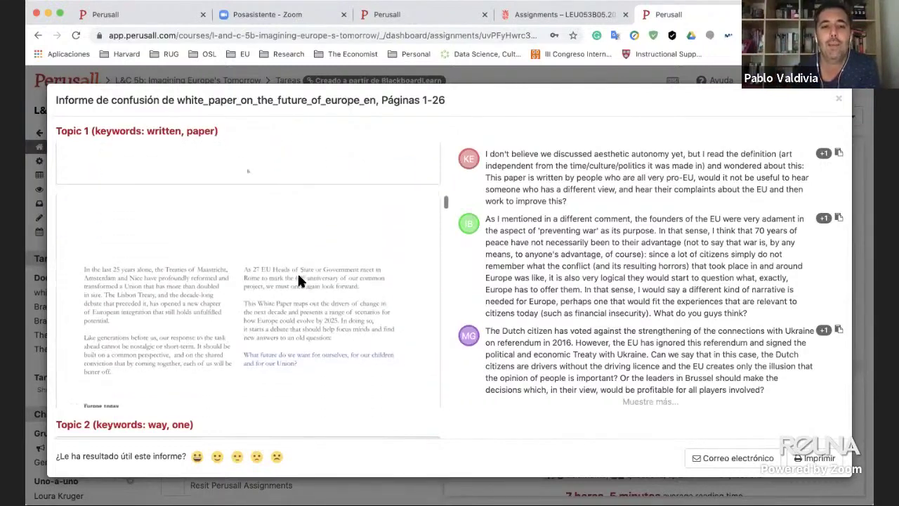
{"action": "scroll", "coordinate": [298, 279], "scroll_direction": "up", "scroll_amount": 5}
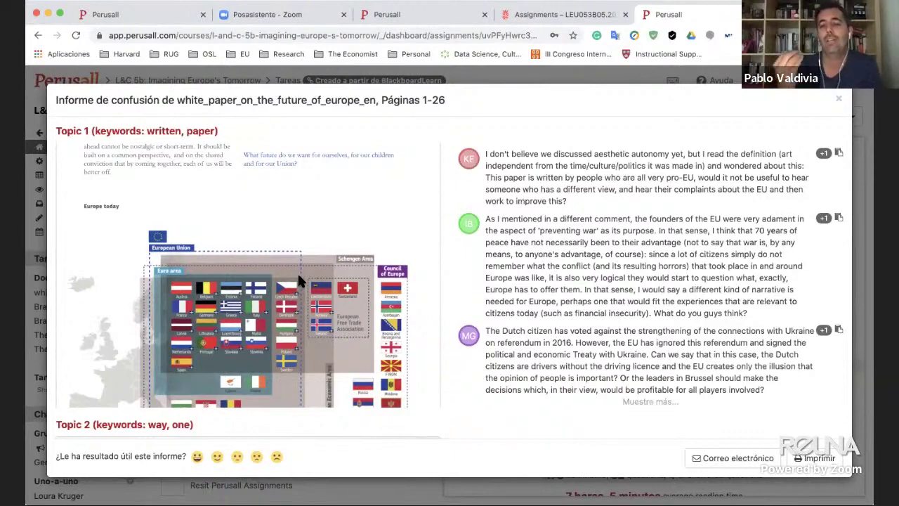
{"action": "left_click", "coordinate": [566, 317]}
{"action": "left_click", "coordinate": [565, 267]}
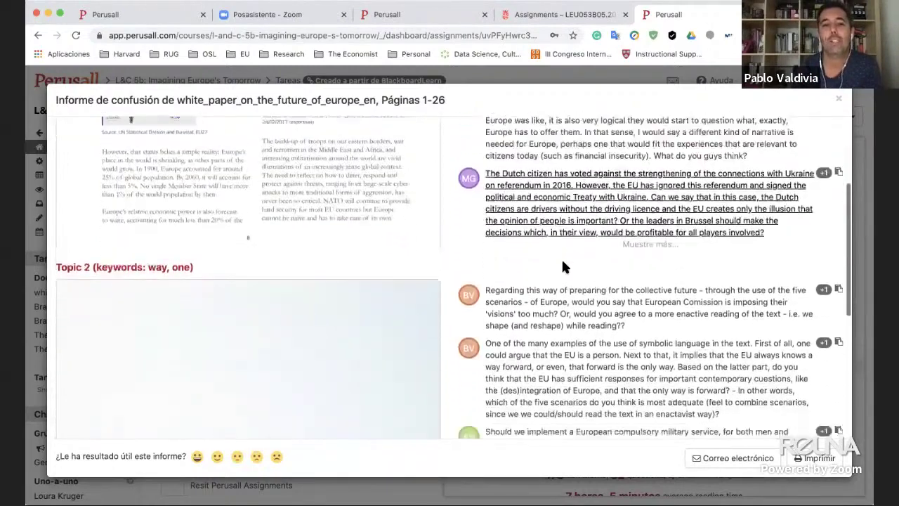
{"action": "left_click", "coordinate": [600, 372]}
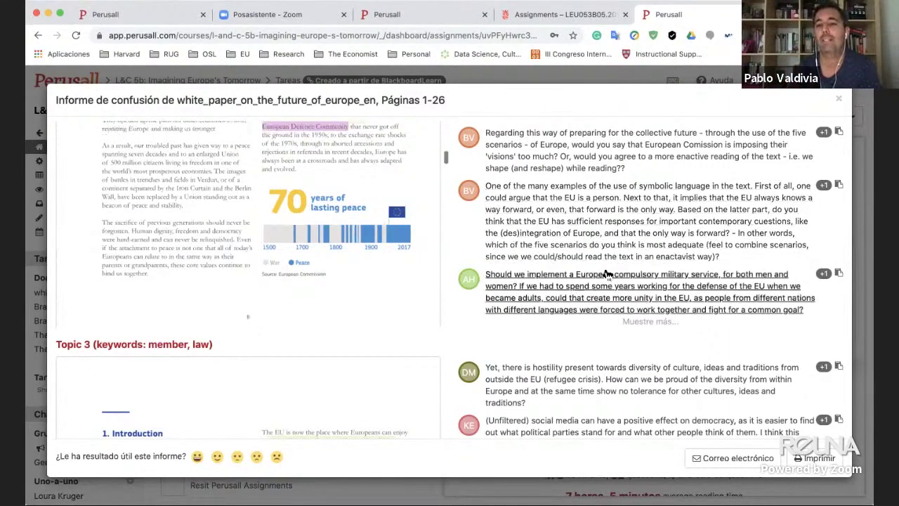
{"action": "left_click", "coordinate": [618, 216]}
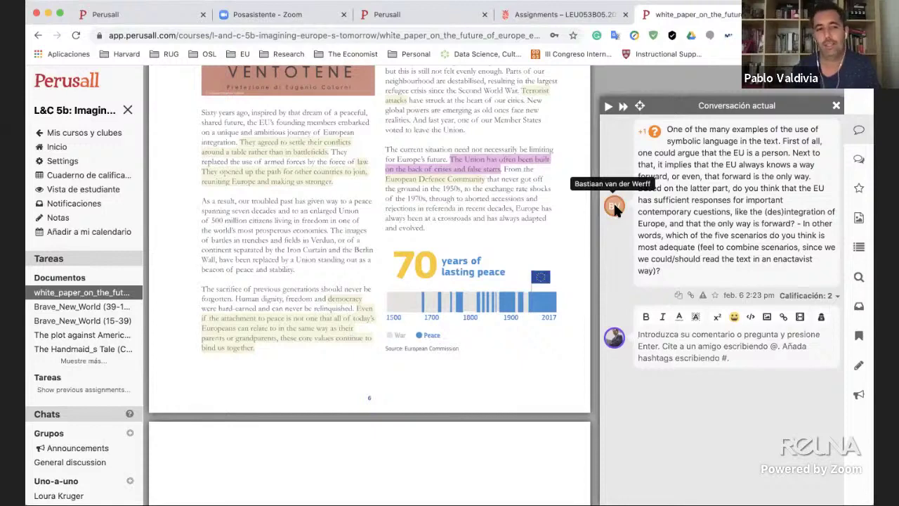
Show in the gradebook how the first listed student's White Paper Future of Europe score is calculated, and go back to the course home
{"action": "left_click", "coordinate": [75, 179]}
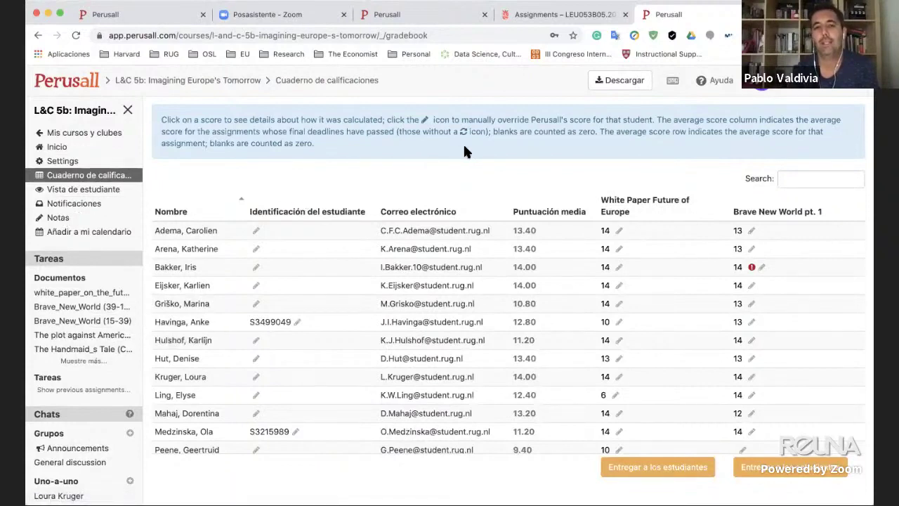
{"action": "left_click", "coordinate": [606, 233]}
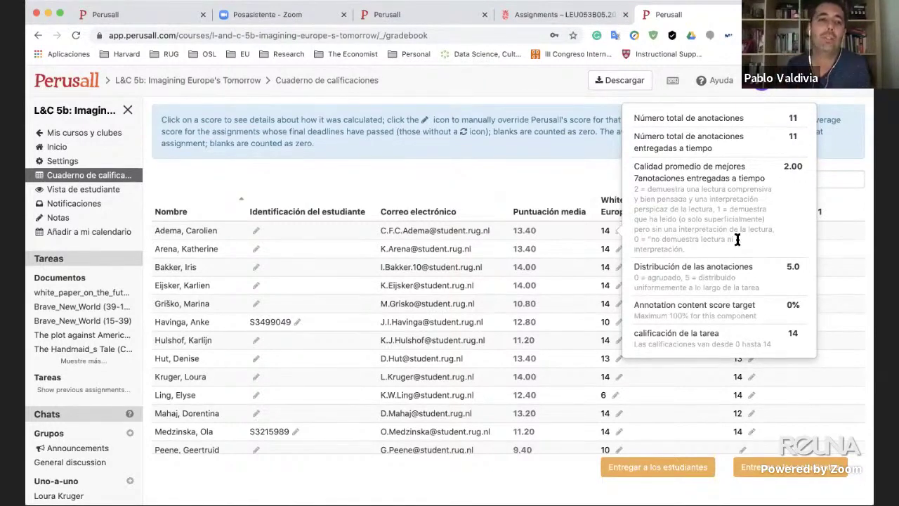
{"action": "left_click", "coordinate": [53, 149]}
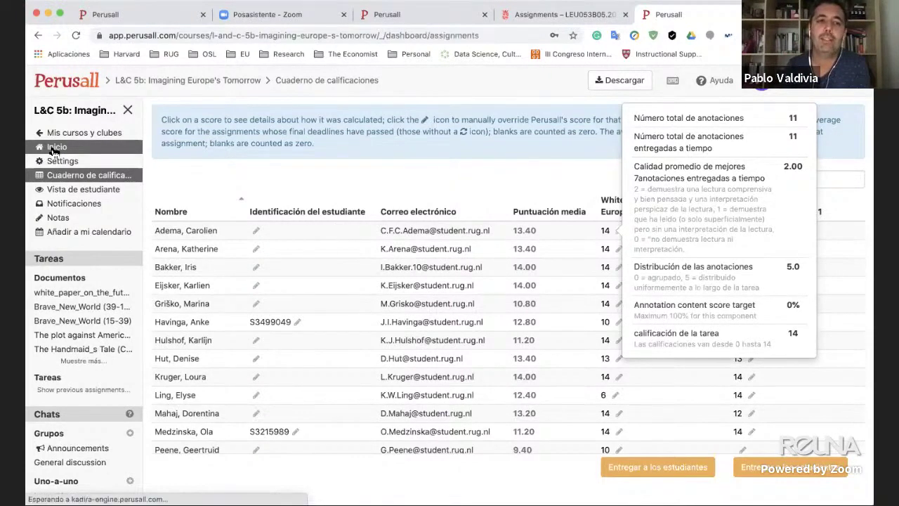